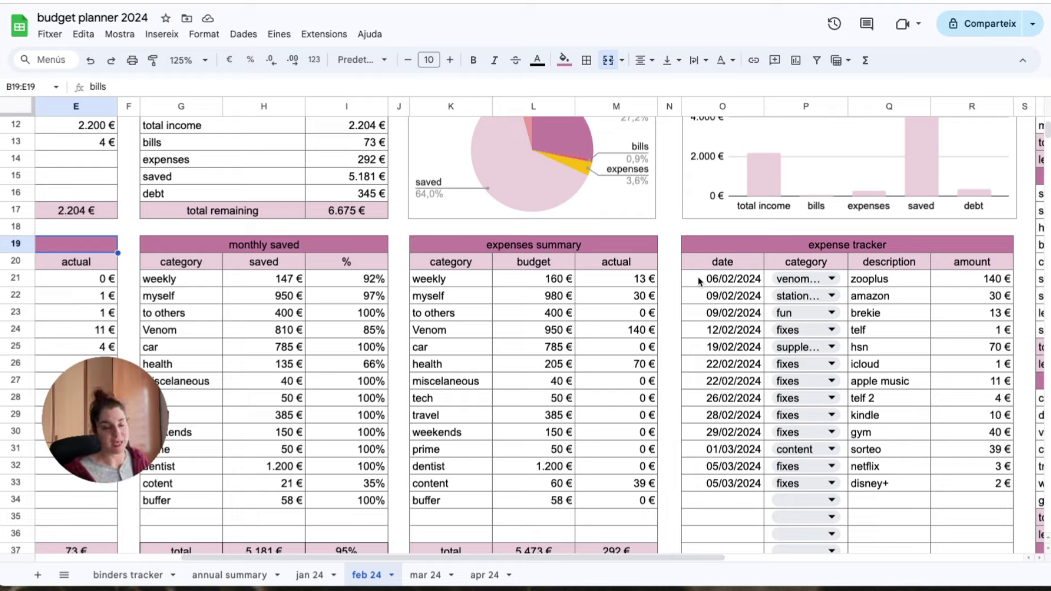
- Review the February expense tracker entries one by one, from zooplus down to disney+
{"action": "left_click", "coordinate": [960, 282]}
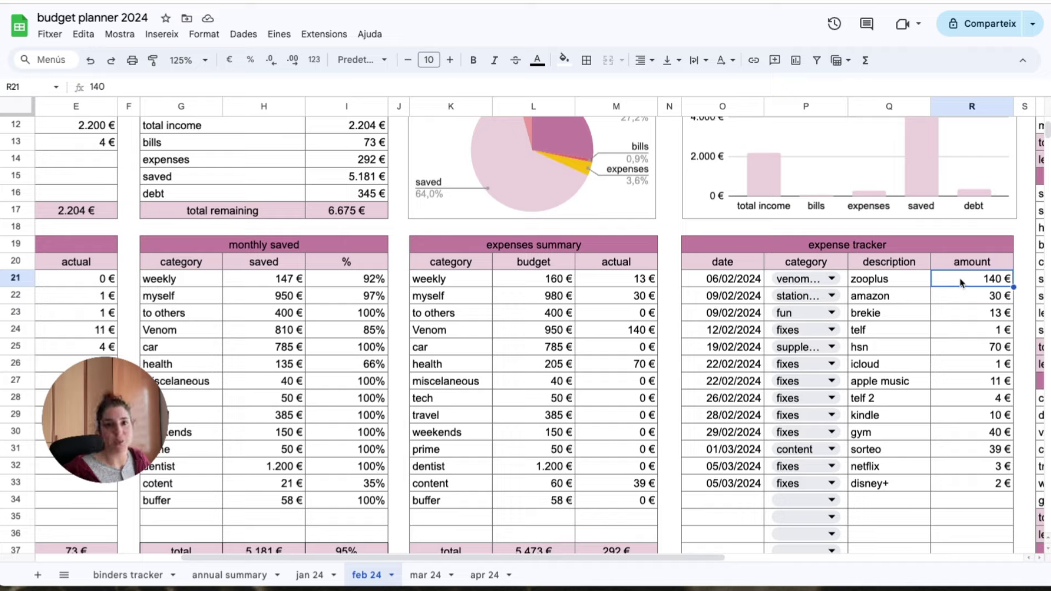
{"action": "left_click", "coordinate": [958, 299]}
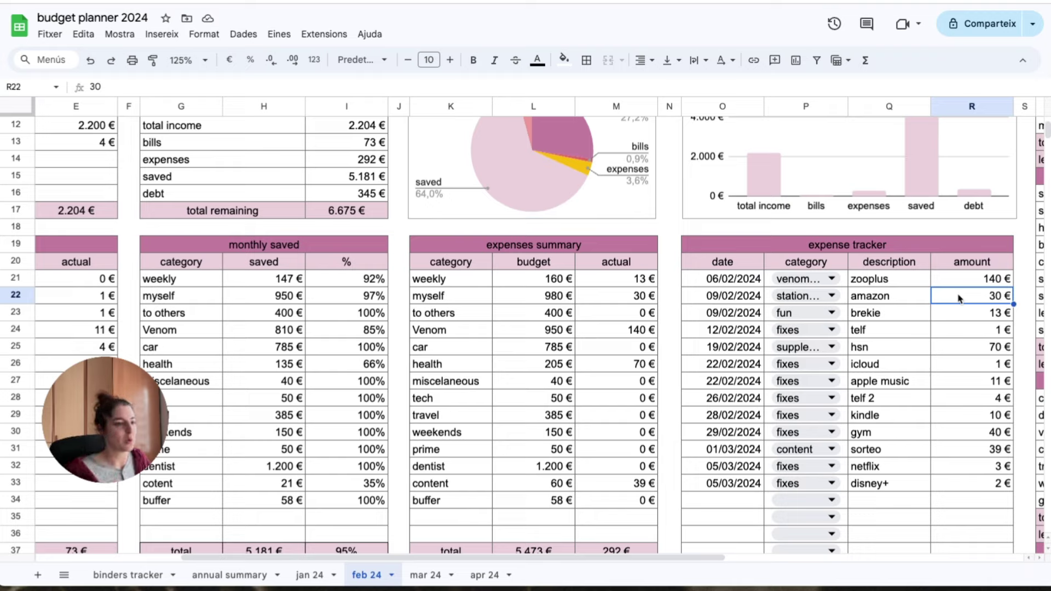
{"action": "left_click", "coordinate": [961, 310]}
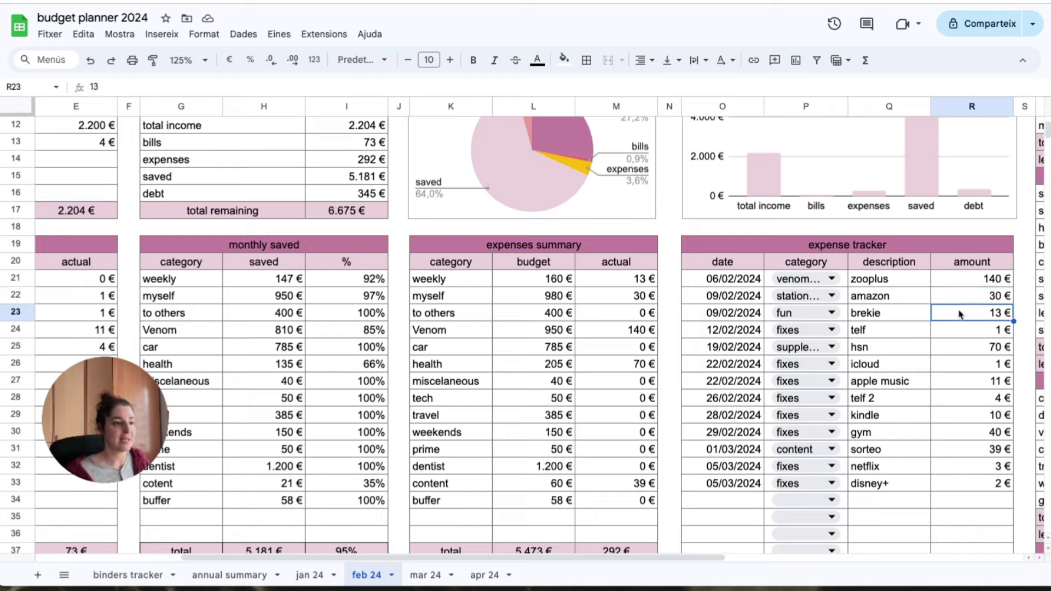
{"action": "left_click", "coordinate": [706, 331]}
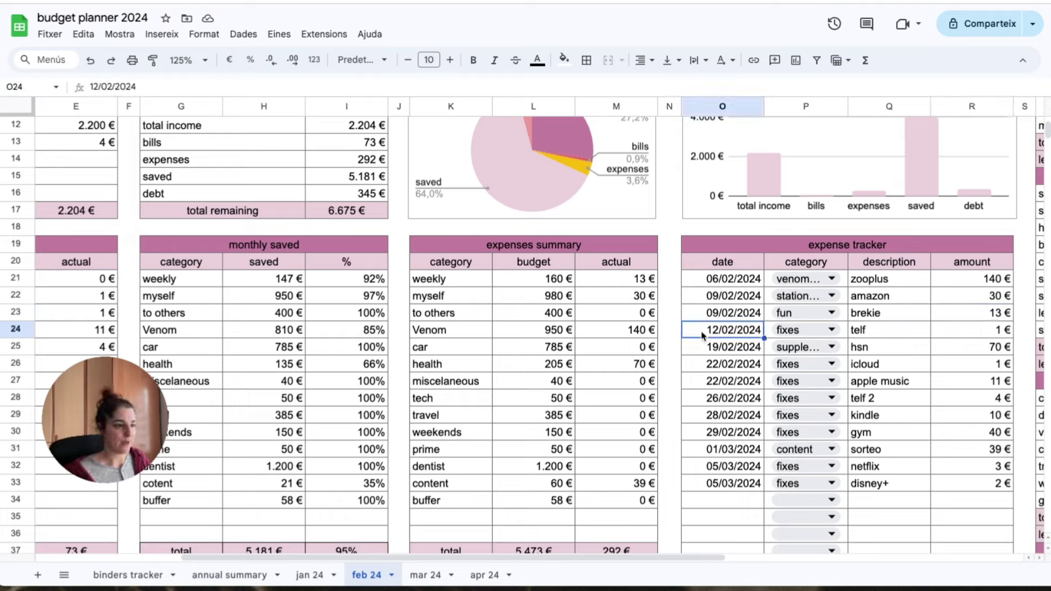
{"action": "left_click", "coordinate": [884, 346]}
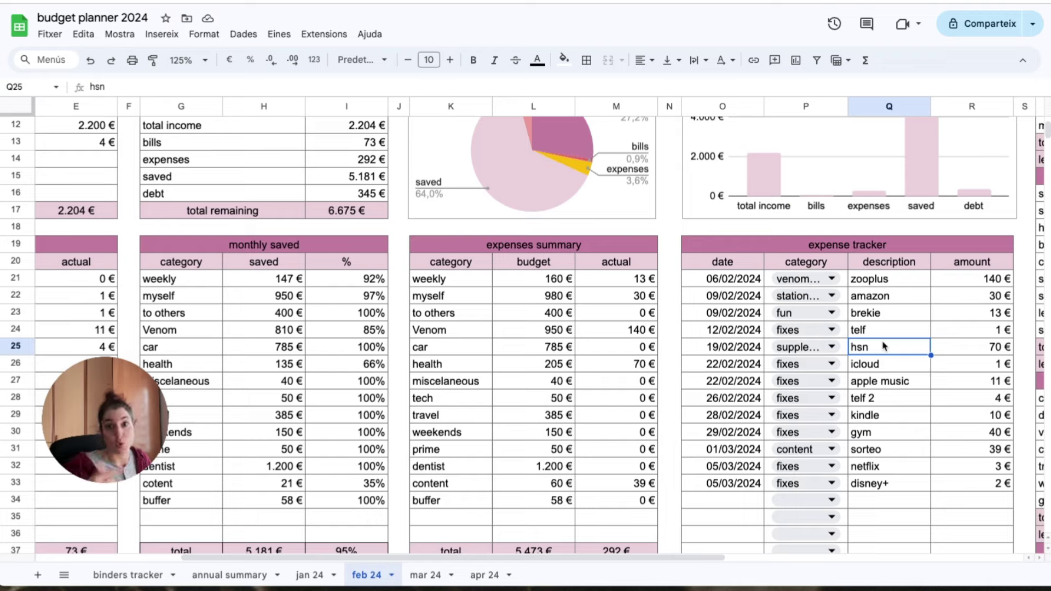
{"action": "left_click", "coordinate": [893, 370]}
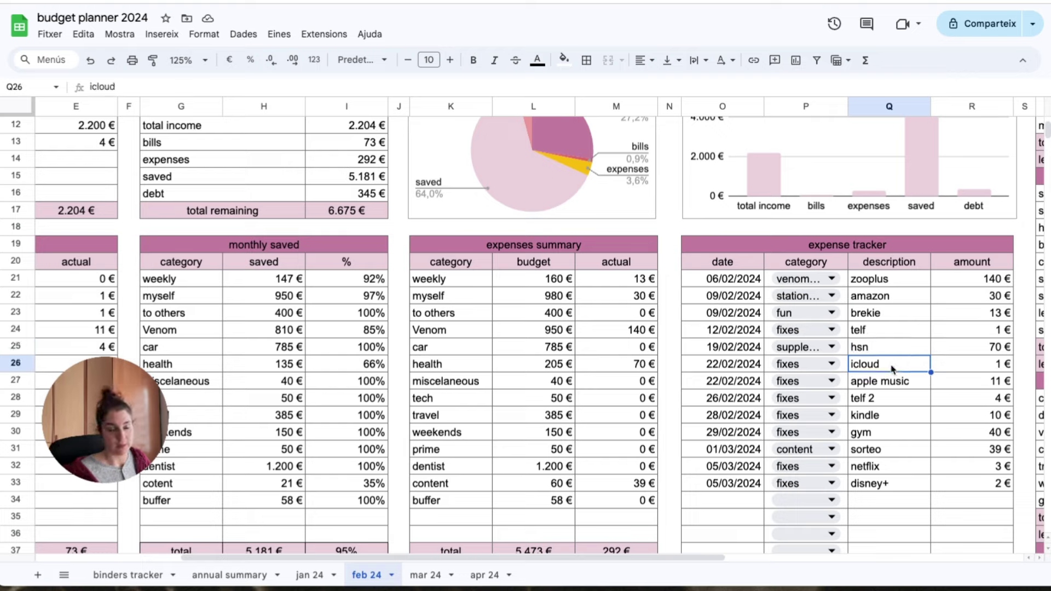
{"action": "left_click", "coordinate": [891, 382]}
{"action": "left_click", "coordinate": [901, 399]}
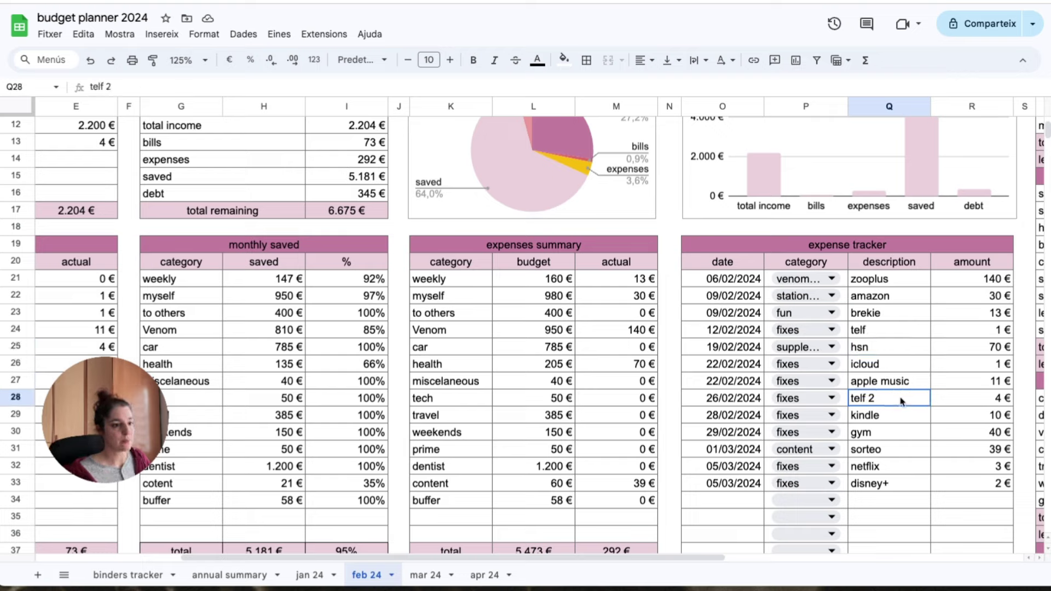
{"action": "left_click", "coordinate": [902, 415]}
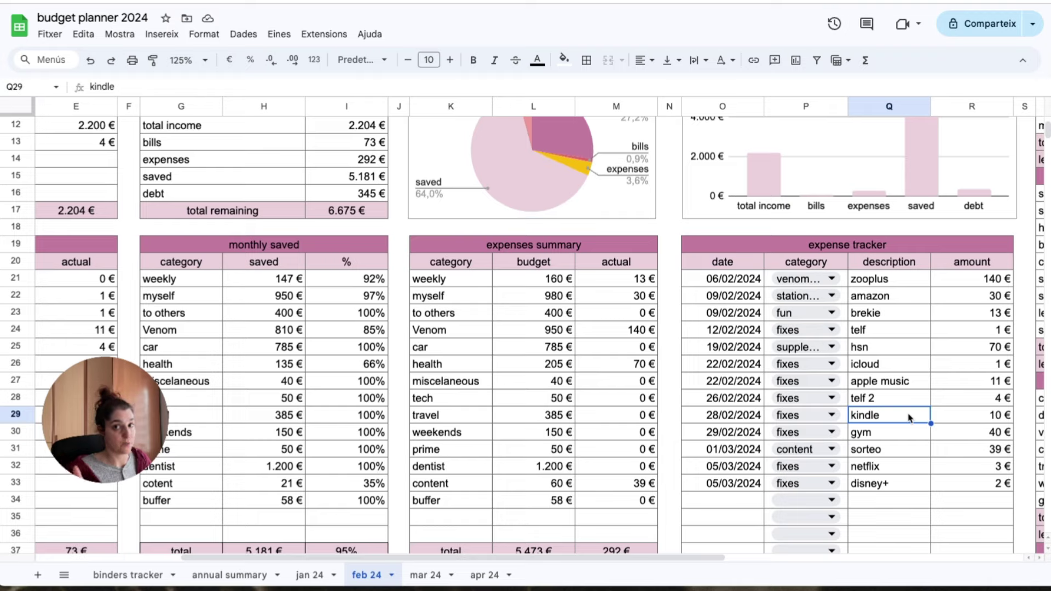
{"action": "left_click", "coordinate": [906, 434]}
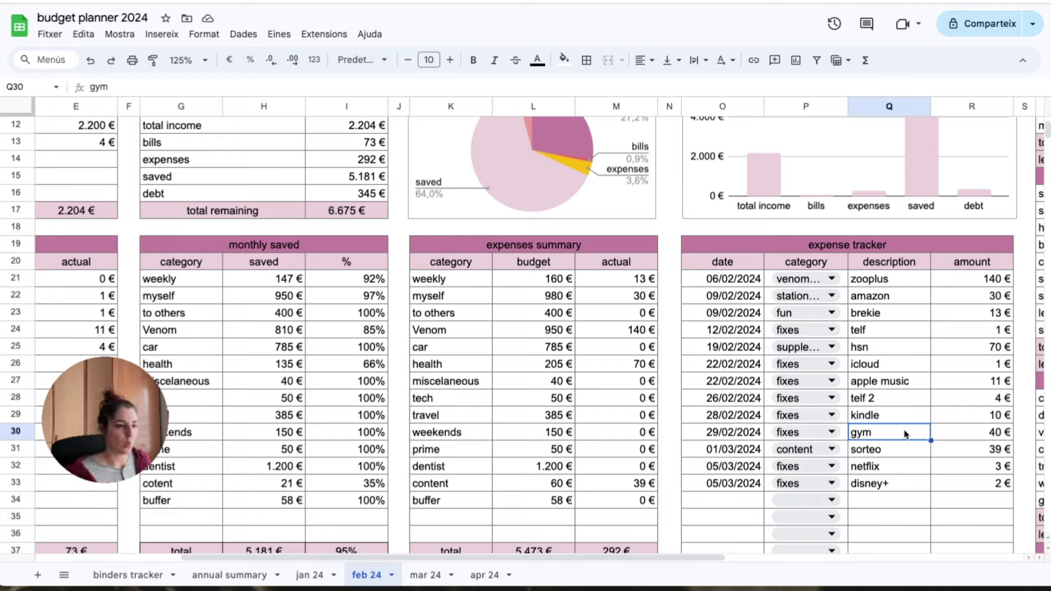
{"action": "left_click", "coordinate": [901, 456]}
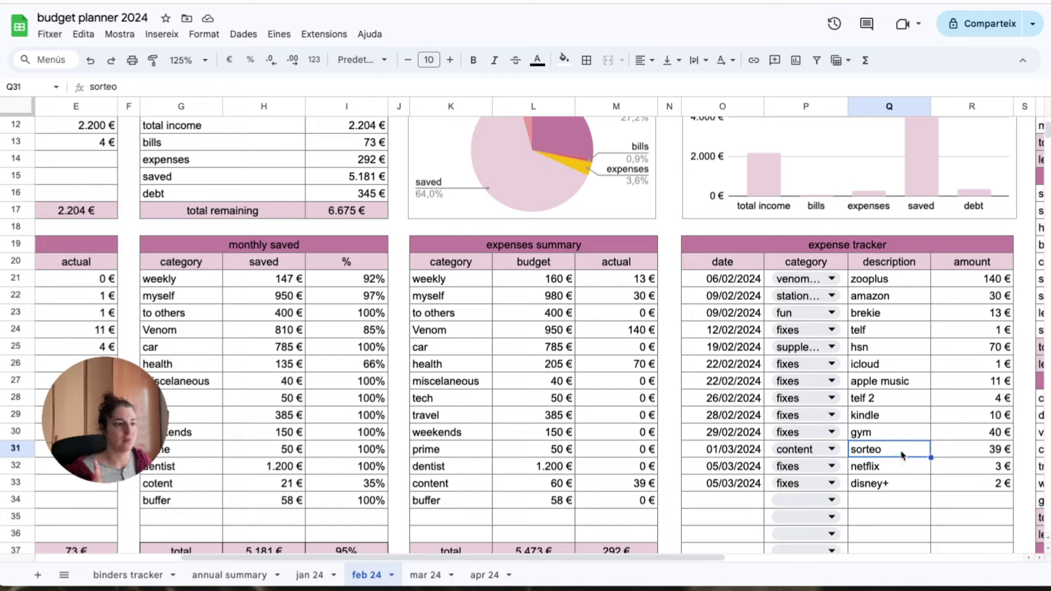
{"action": "left_click", "coordinate": [902, 471]}
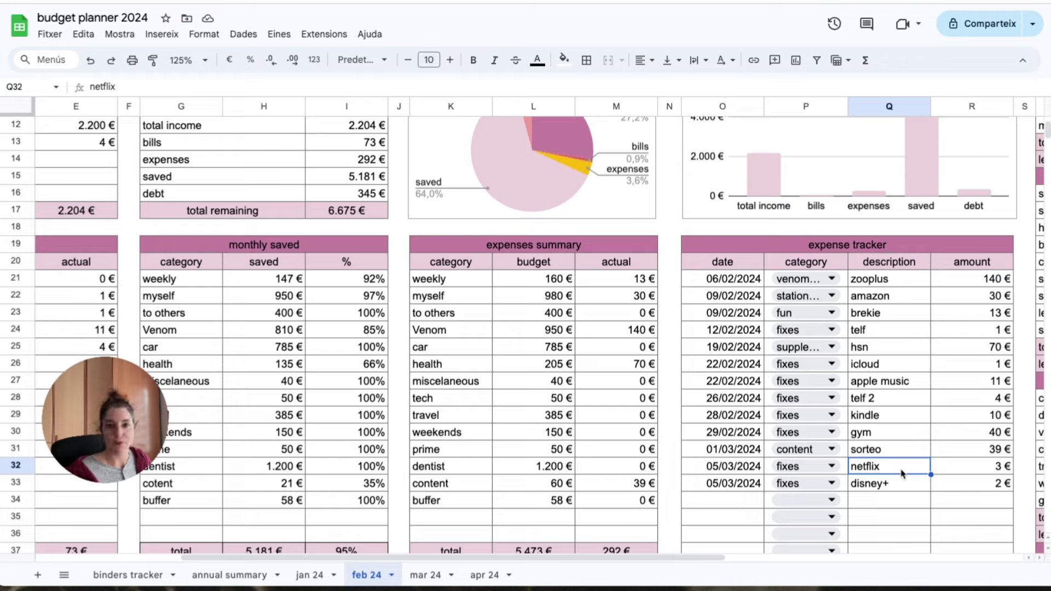
{"action": "left_click", "coordinate": [904, 487]}
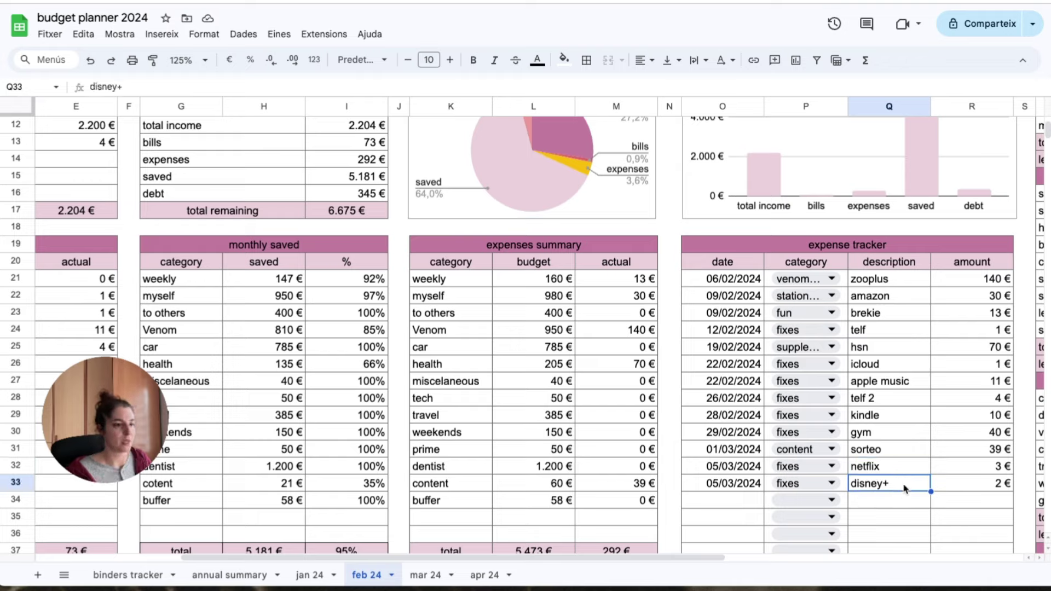
- Compare the expense tracker's total with the combined bills and expenses amounts in the February budget summary
{"action": "scroll", "coordinate": [902, 386], "scroll_direction": "down", "scroll_amount": 5}
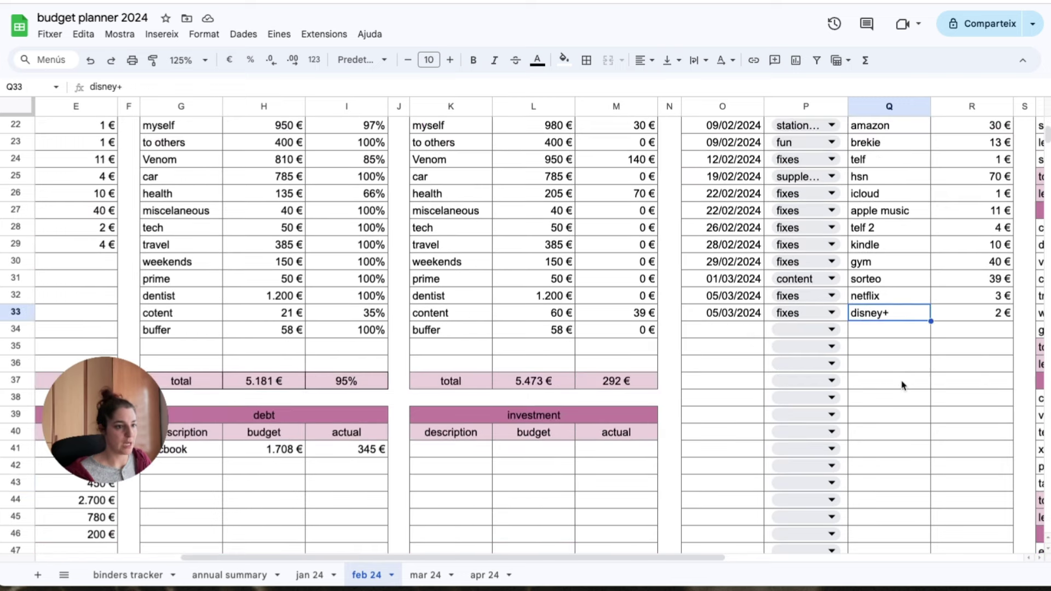
{"action": "scroll", "coordinate": [902, 386], "scroll_direction": "down", "scroll_amount": 1}
{"action": "left_click", "coordinate": [955, 528]}
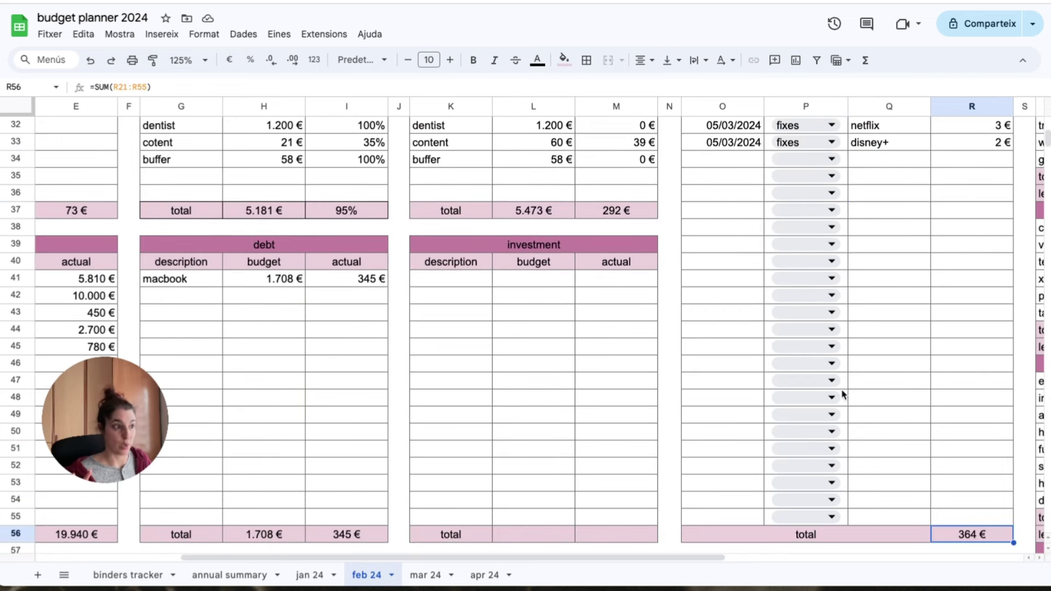
{"action": "scroll", "coordinate": [843, 394], "scroll_direction": "up", "scroll_amount": 9}
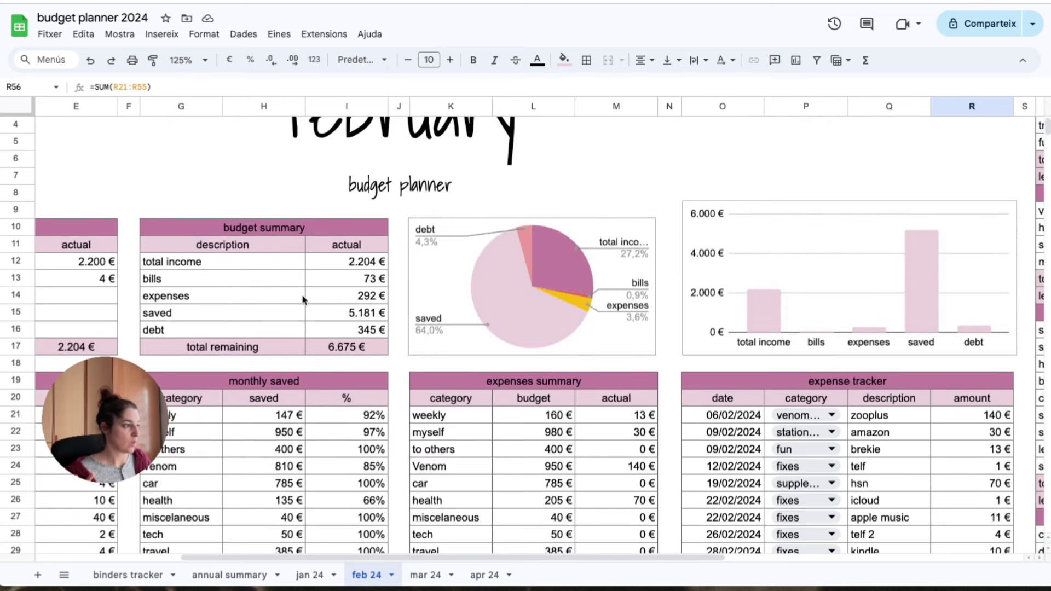
{"action": "left_click_drag", "start_coordinate": [329, 285], "coordinate": [334, 301]}
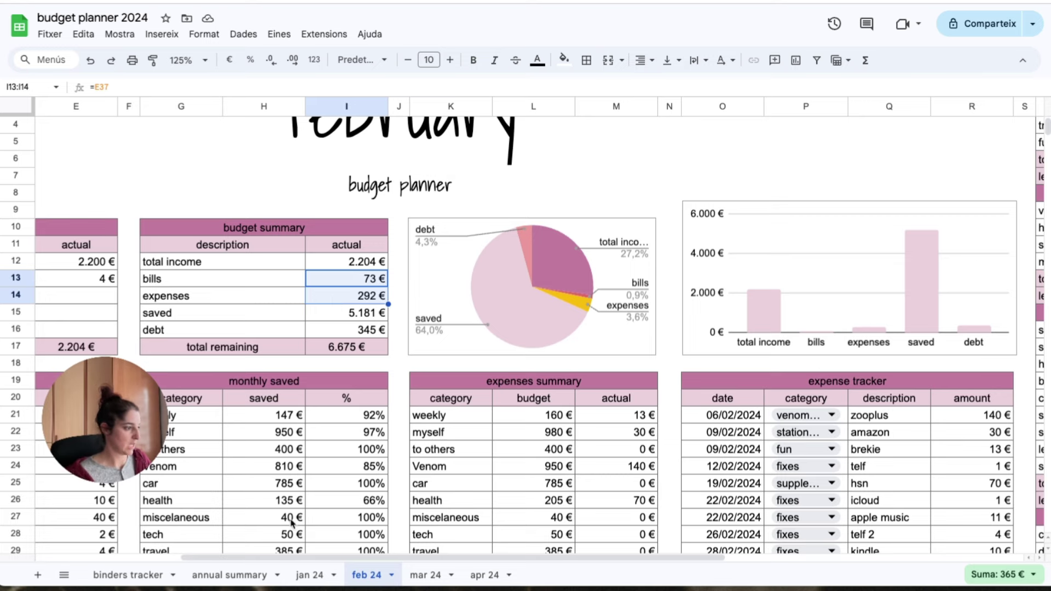
- Set the actual amount of the last bill in the February bills table, in cell E29, to 3 €
{"action": "left_click_drag", "start_coordinate": [292, 554], "coordinate": [219, 554]}
{"action": "scroll", "coordinate": [240, 455], "scroll_direction": "down", "scroll_amount": 1}
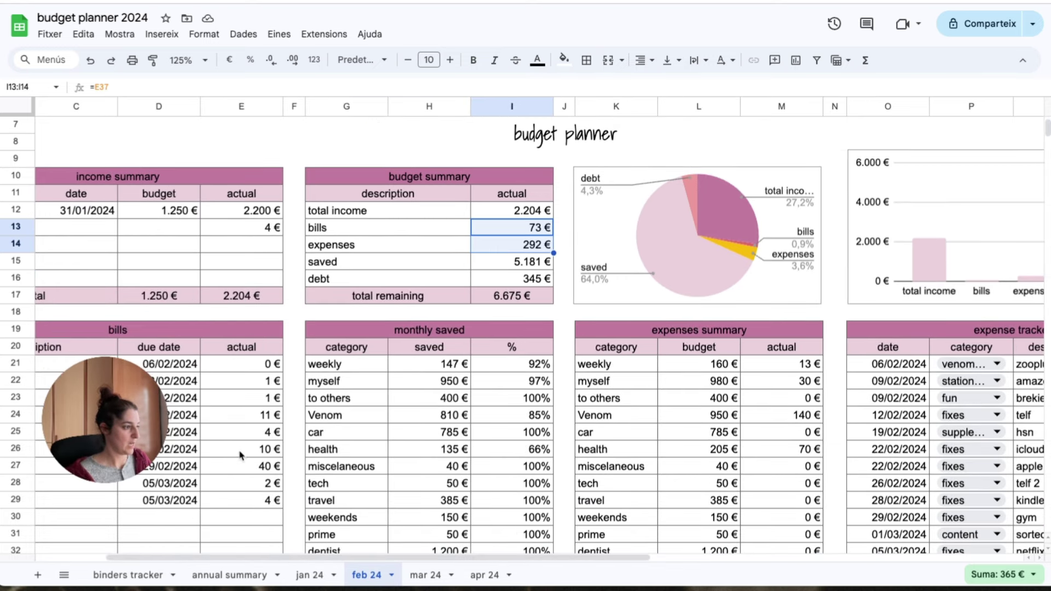
{"action": "scroll", "coordinate": [240, 456], "scroll_direction": "down", "scroll_amount": 2}
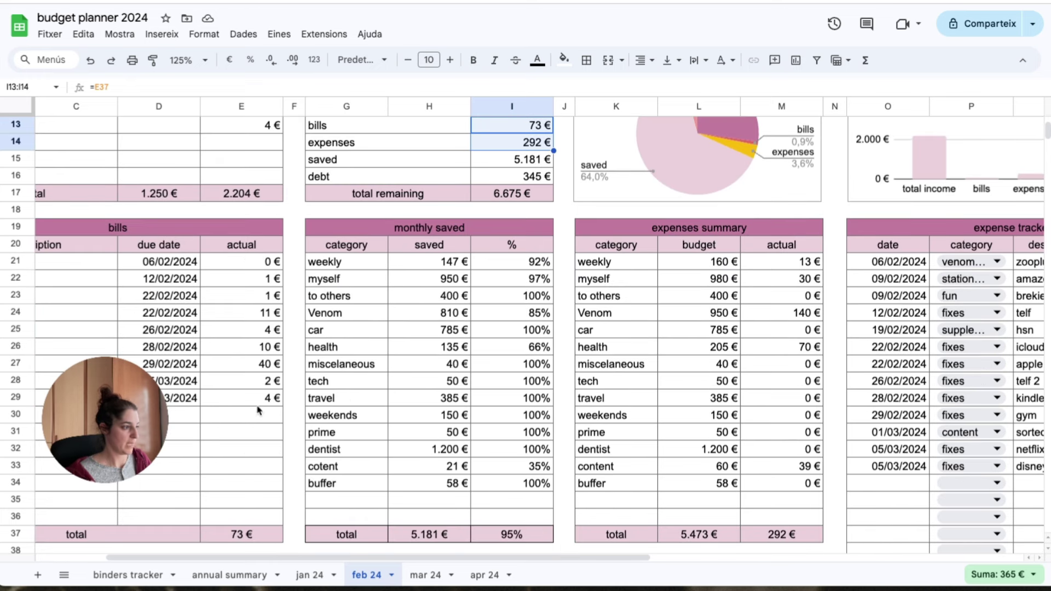
{"action": "left_click", "coordinate": [259, 398]}
{"action": "left_click_drag", "start_coordinate": [388, 555], "coordinate": [421, 574]}
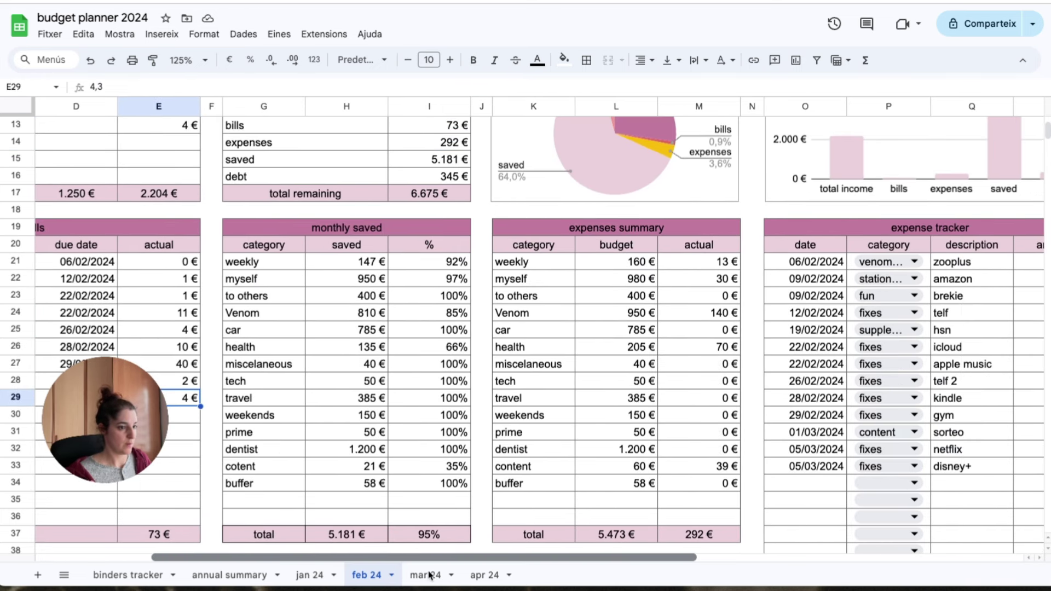
{"action": "scroll", "coordinate": [422, 572], "scroll_direction": "left", "scroll_amount": 3}
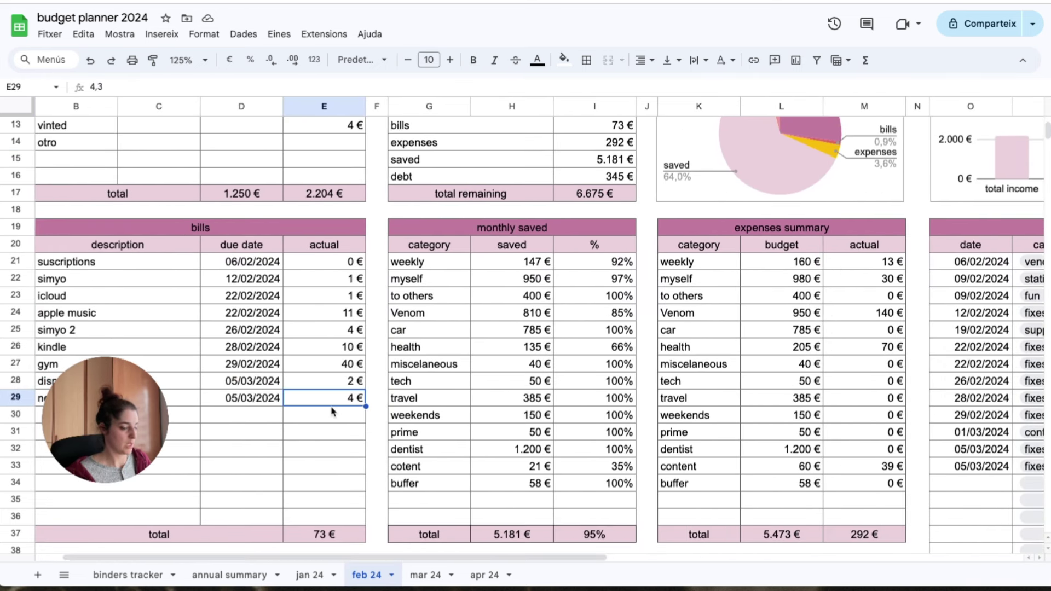
{"action": "type", "text": "3"}
{"action": "key", "text": "Return"}
- Recheck the sum of bills and expenses in the budget summary against the expense tracker total, and look at the sorteo entry
{"action": "scroll", "coordinate": [524, 383], "scroll_direction": "up", "scroll_amount": 3}
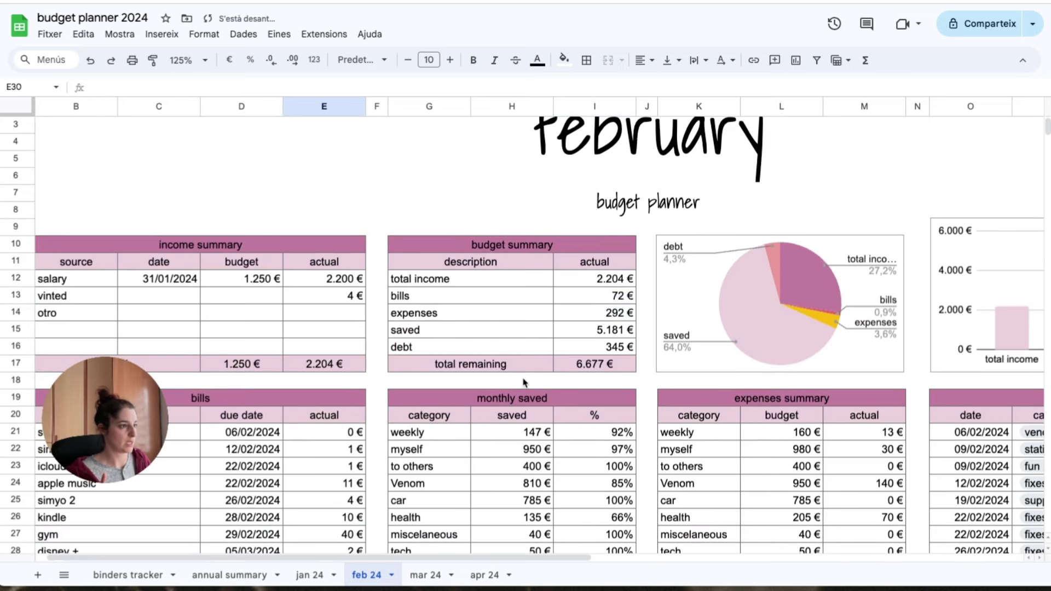
{"action": "left_click_drag", "start_coordinate": [597, 295], "coordinate": [606, 315]}
{"action": "scroll", "coordinate": [536, 556], "scroll_direction": "down", "scroll_amount": 10}
{"action": "scroll", "coordinate": [536, 556], "scroll_direction": "right", "scroll_amount": 5}
{"action": "left_click", "coordinate": [960, 499]}
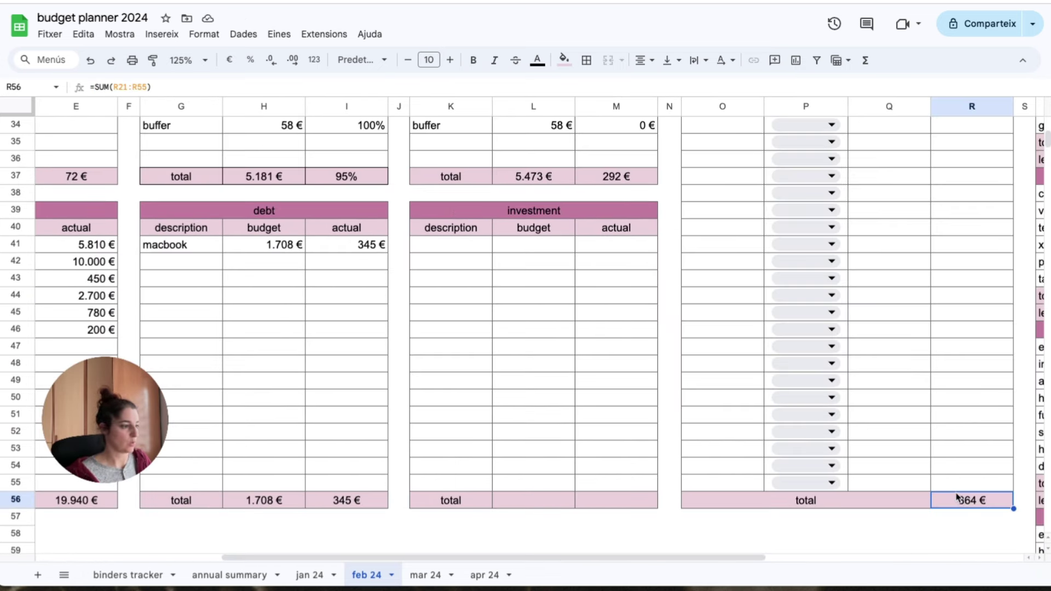
{"action": "scroll", "coordinate": [840, 280], "scroll_direction": "up", "scroll_amount": 3}
{"action": "scroll", "coordinate": [842, 282], "scroll_direction": "up", "scroll_amount": 2}
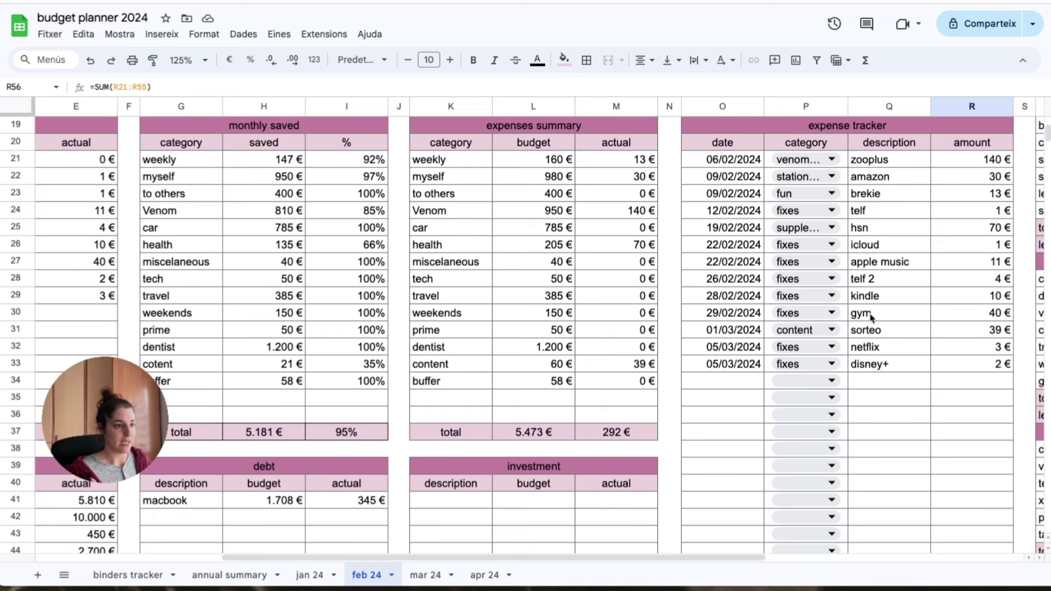
{"action": "left_click", "coordinate": [873, 332]}
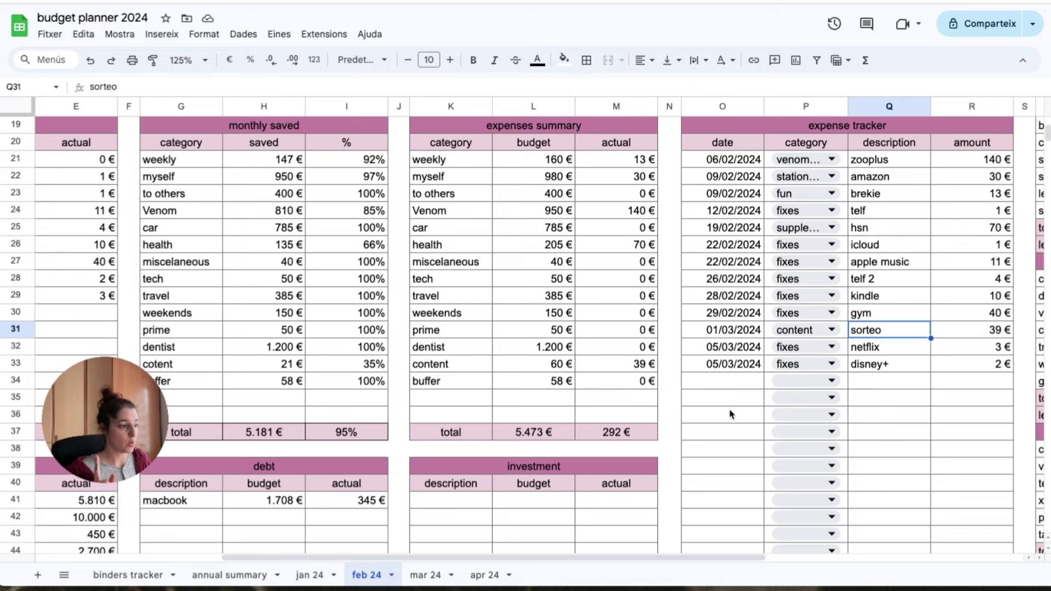
- Examine the February amounts per expense category in the annual summary sheet, including the formula in the content row
{"action": "scroll", "coordinate": [493, 465], "scroll_direction": "down", "scroll_amount": 3}
{"action": "left_click", "coordinate": [230, 575]}
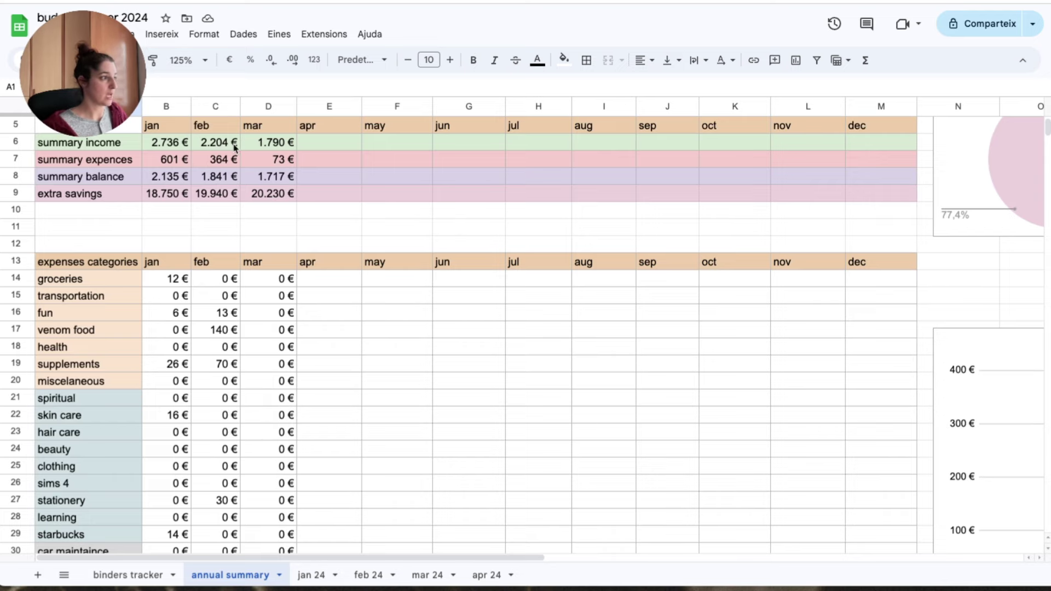
{"action": "scroll", "coordinate": [162, 239], "scroll_direction": "down", "scroll_amount": 3}
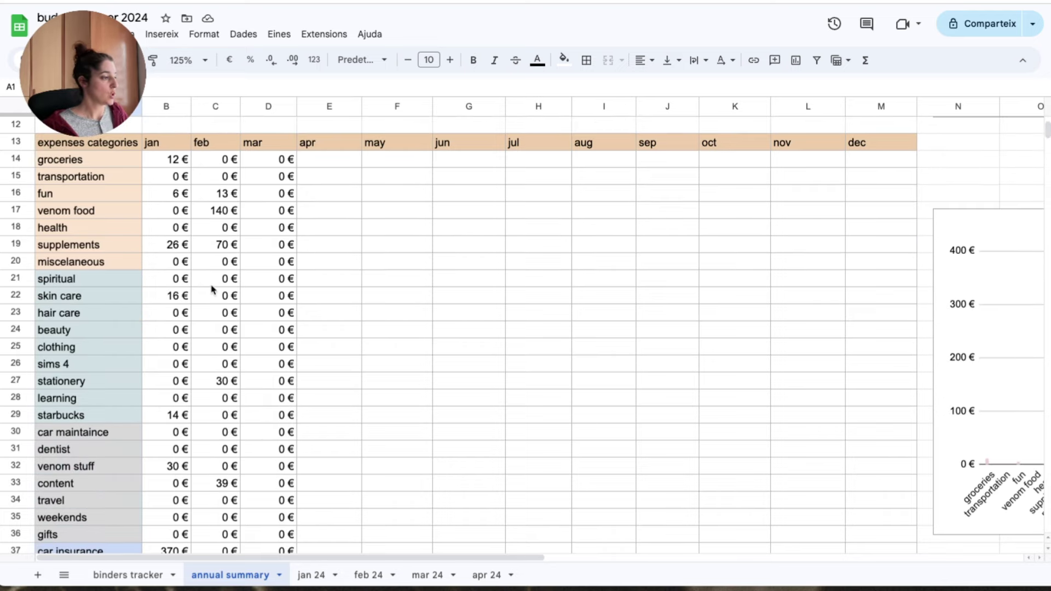
{"action": "left_click", "coordinate": [198, 485]}
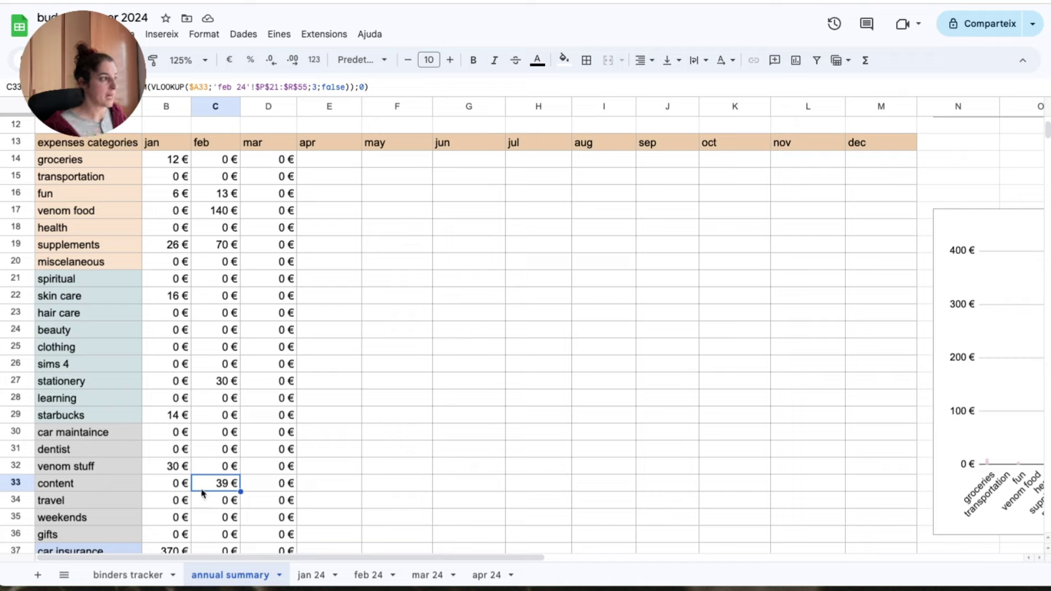
{"action": "key", "text": "Return"}
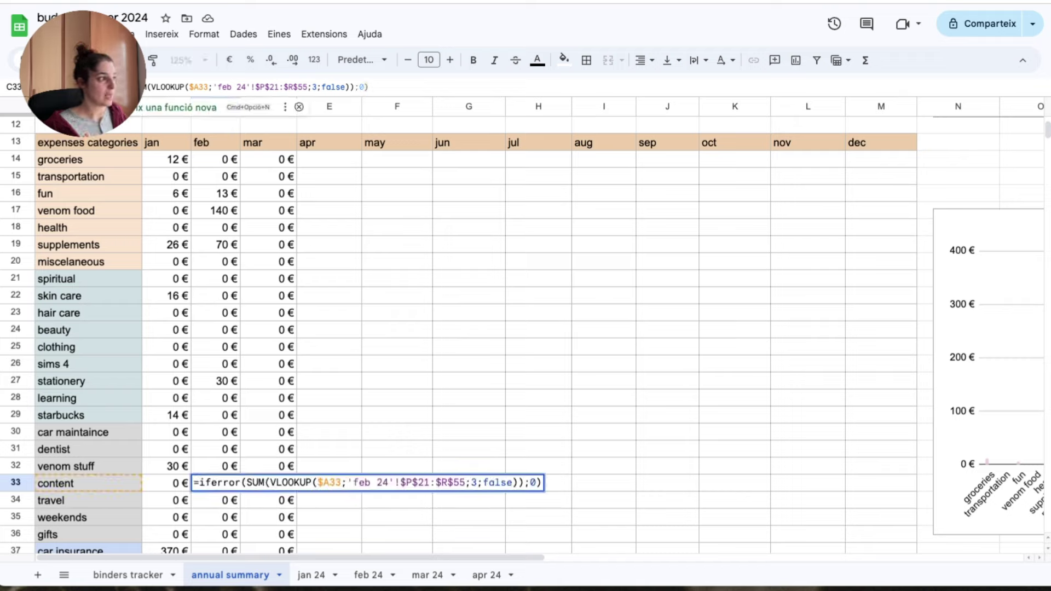
{"action": "left_click", "coordinate": [380, 298]}
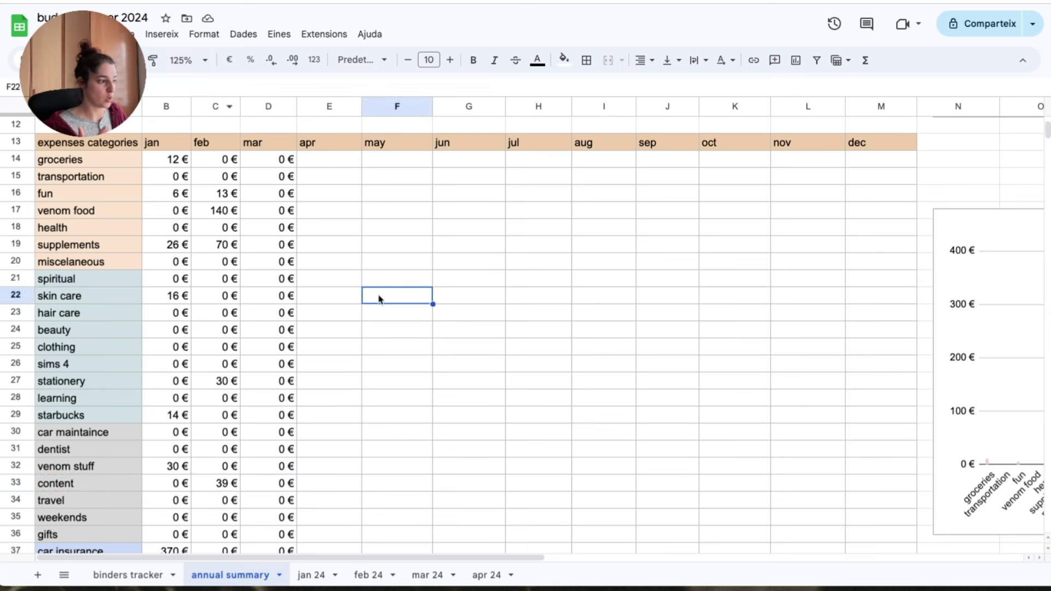
{"action": "left_click", "coordinate": [215, 480]}
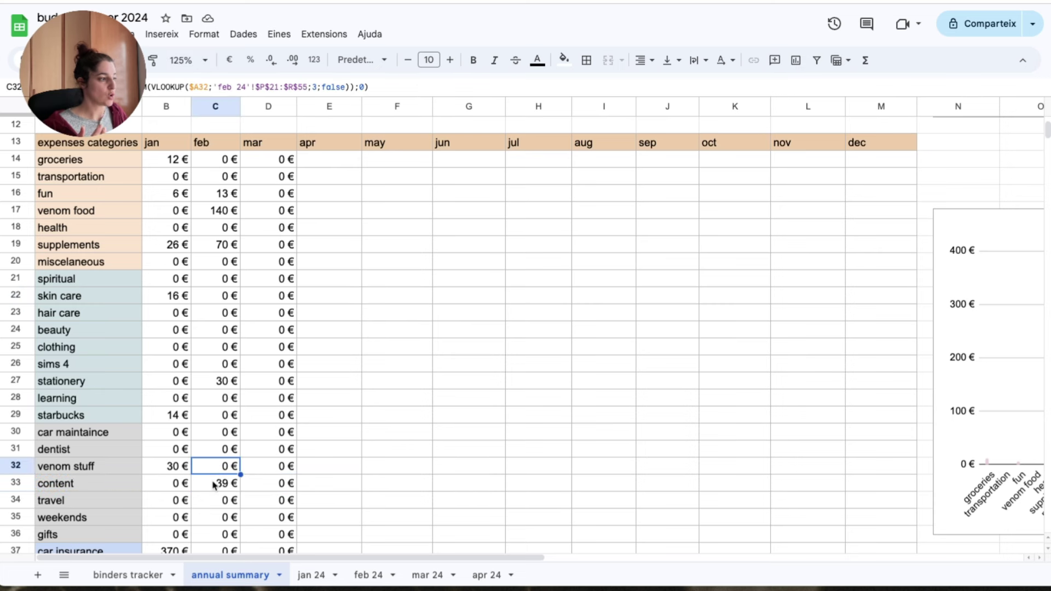
- Compare the sorteo entry in the feb 24 expense tracker with the content category in the annual summary sheet
{"action": "left_click", "coordinate": [368, 574]}
{"action": "scroll", "coordinate": [891, 140], "scroll_direction": "up", "scroll_amount": 1}
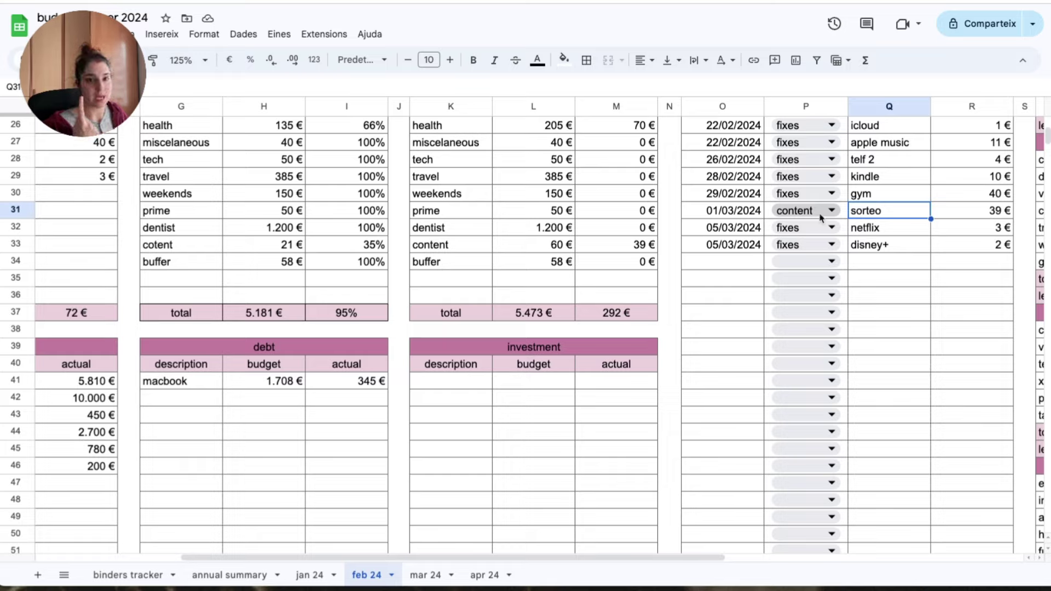
{"action": "left_click", "coordinate": [958, 211]}
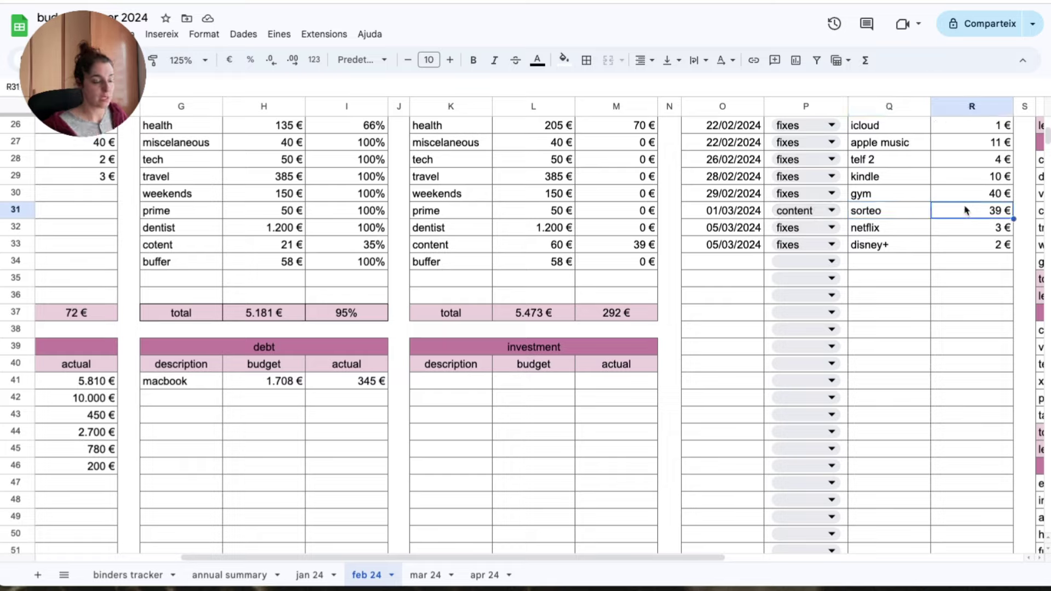
{"action": "left_click", "coordinate": [263, 574]}
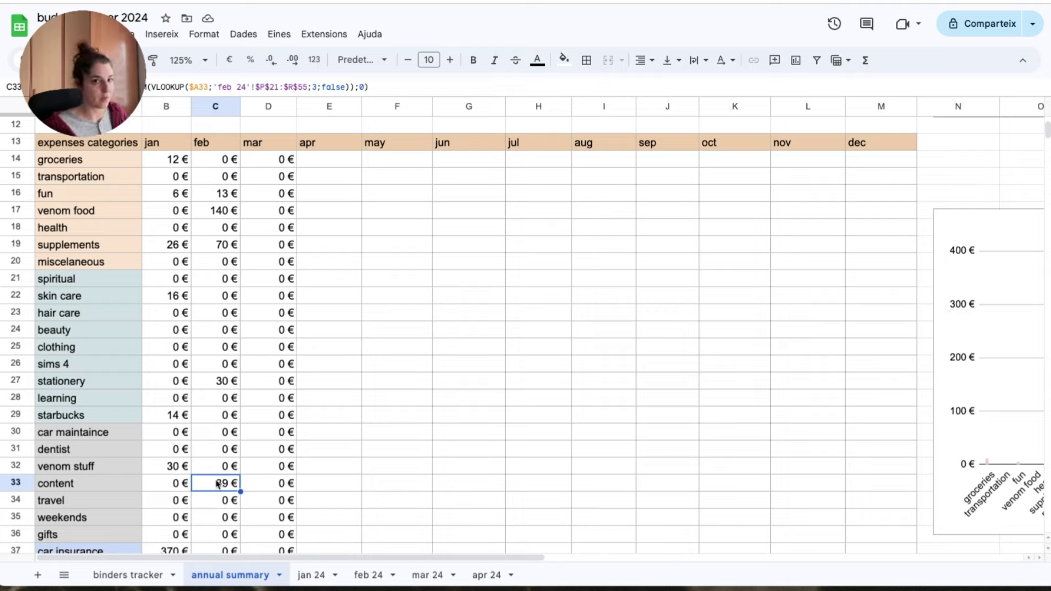
{"action": "left_click", "coordinate": [50, 485]}
{"action": "left_click", "coordinate": [368, 575]}
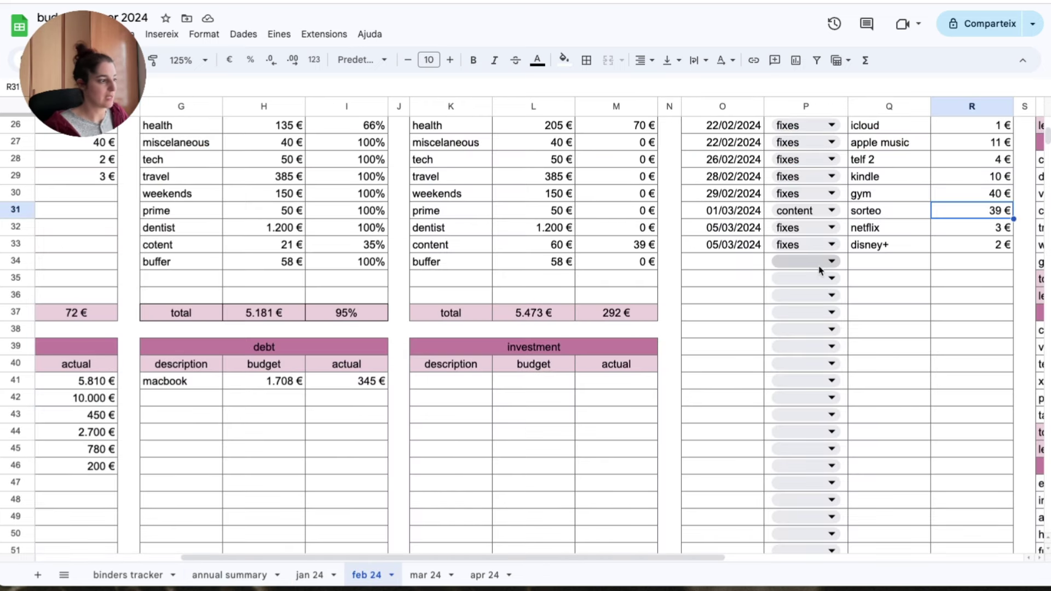
{"action": "left_click", "coordinate": [318, 576]}
{"action": "left_click", "coordinate": [230, 575]}
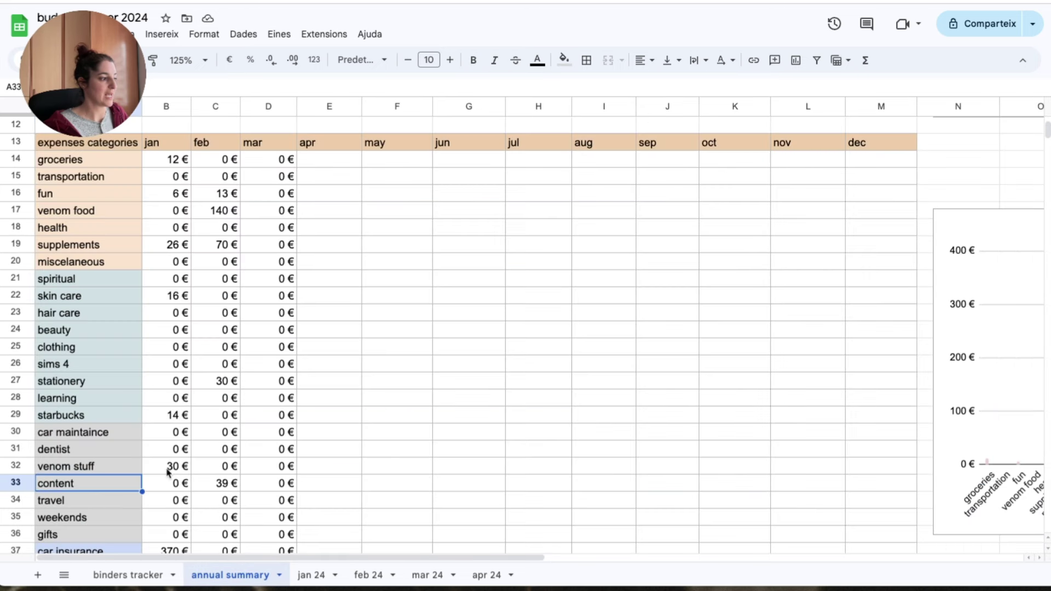
- Compare the February total of the expense categories with the summary expences amount, and examine the content and venom food rows
{"action": "left_click", "coordinate": [218, 483]}
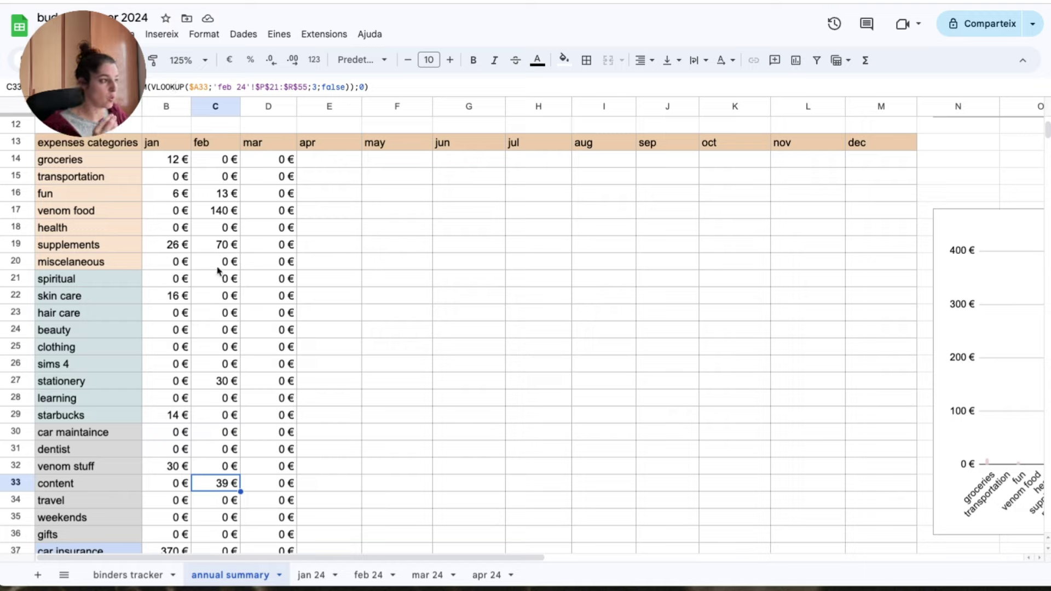
{"action": "scroll", "coordinate": [214, 337], "scroll_direction": "down", "scroll_amount": 6}
{"action": "left_click", "coordinate": [219, 350]}
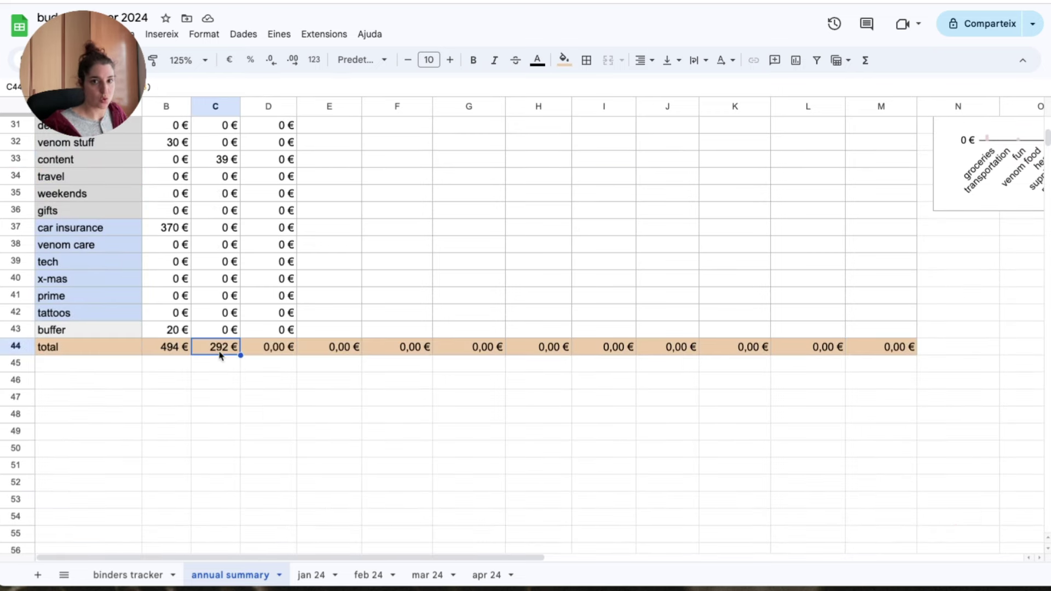
{"action": "scroll", "coordinate": [214, 331], "scroll_direction": "up", "scroll_amount": 9}
{"action": "left_click", "coordinate": [210, 190]}
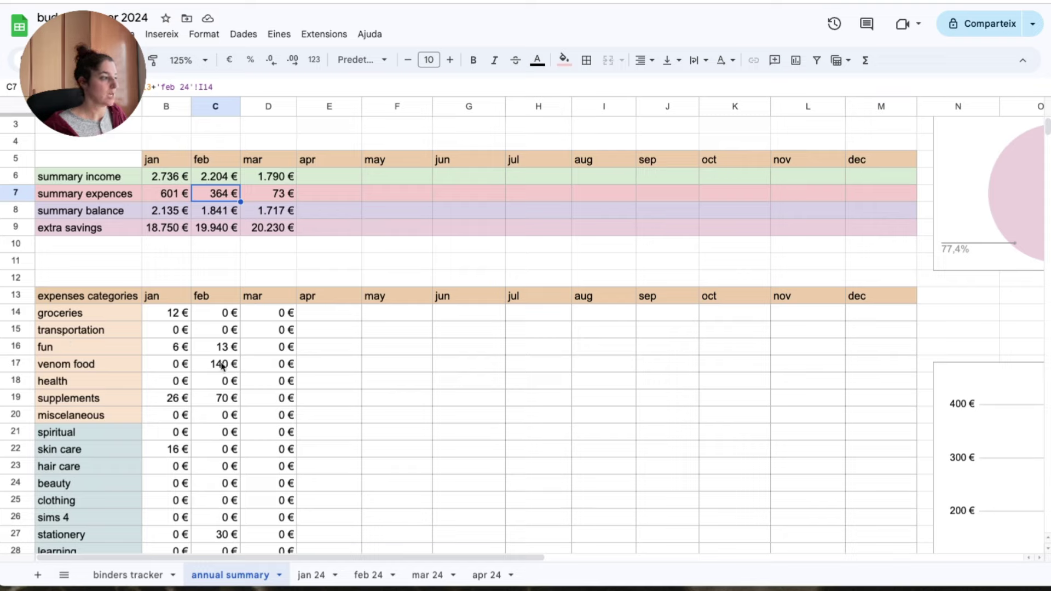
{"action": "scroll", "coordinate": [265, 379], "scroll_direction": "down", "scroll_amount": 1}
{"action": "scroll", "coordinate": [265, 379], "scroll_direction": "down", "scroll_amount": 5}
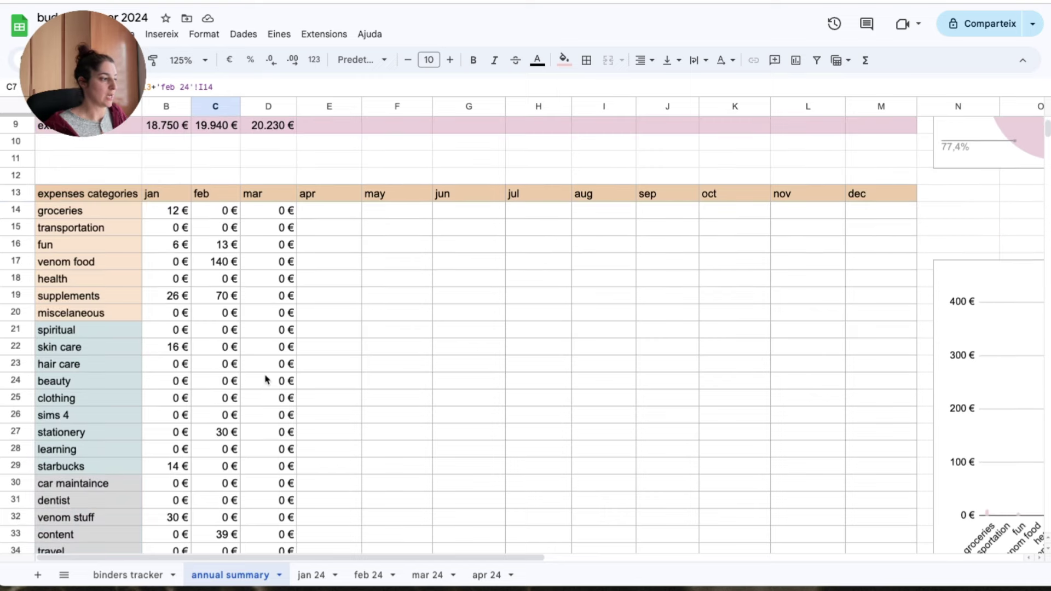
{"action": "left_click", "coordinate": [214, 263]}
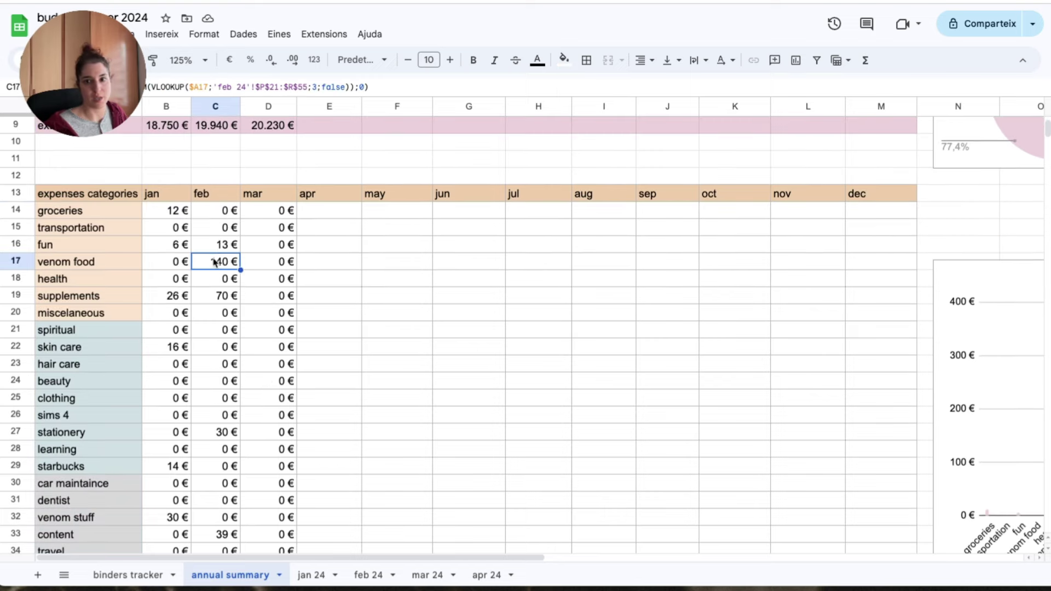
{"action": "left_click", "coordinate": [336, 261]}
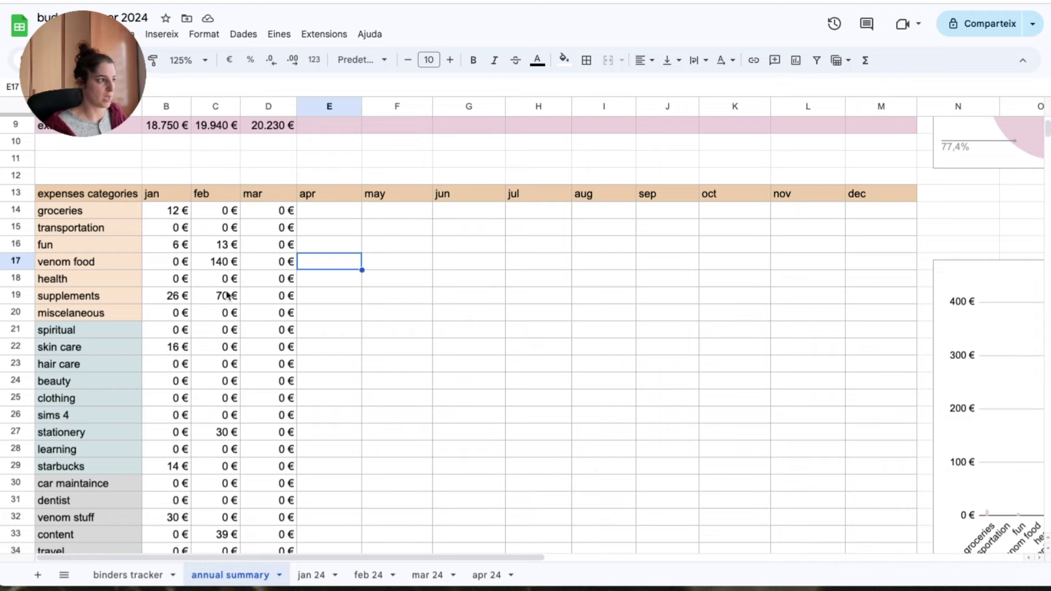
- Check the February summary balance and extra savings amounts in the annual summary sheet
{"action": "scroll", "coordinate": [227, 296], "scroll_direction": "up", "scroll_amount": 3}
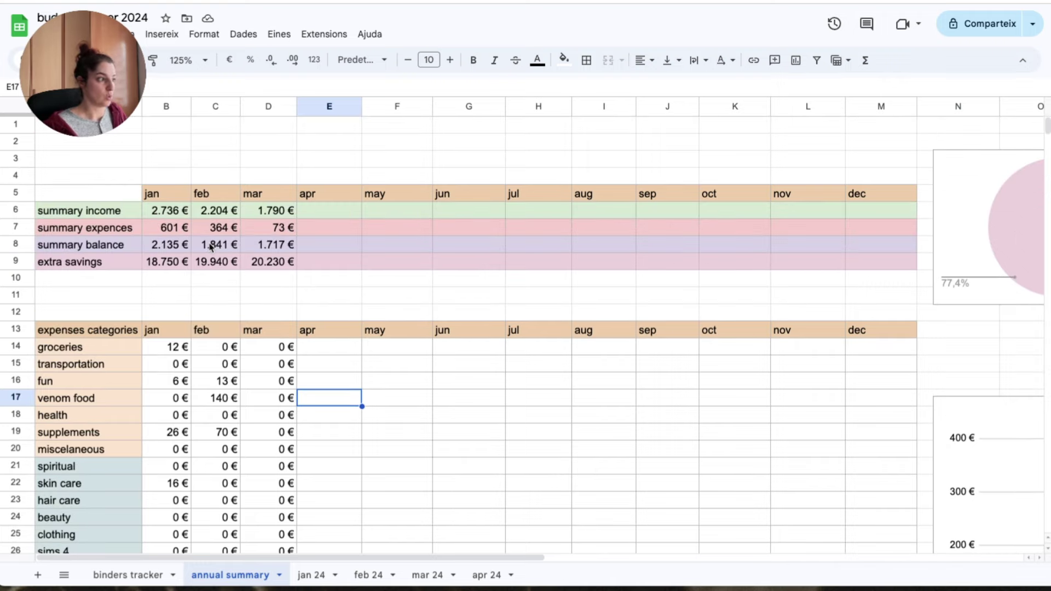
{"action": "left_click", "coordinate": [211, 247]}
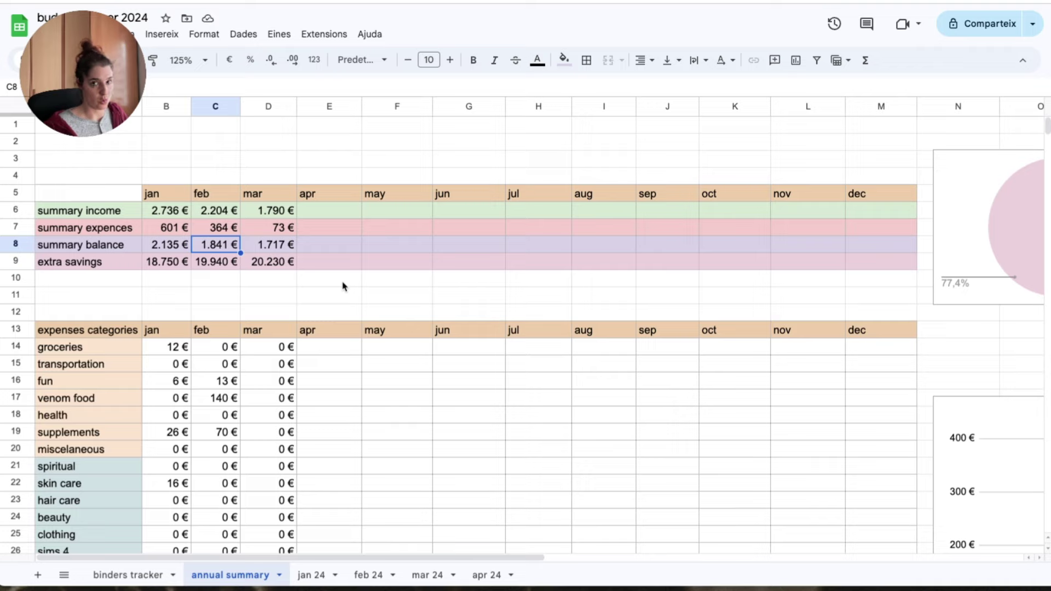
{"action": "left_click", "coordinate": [221, 264]}
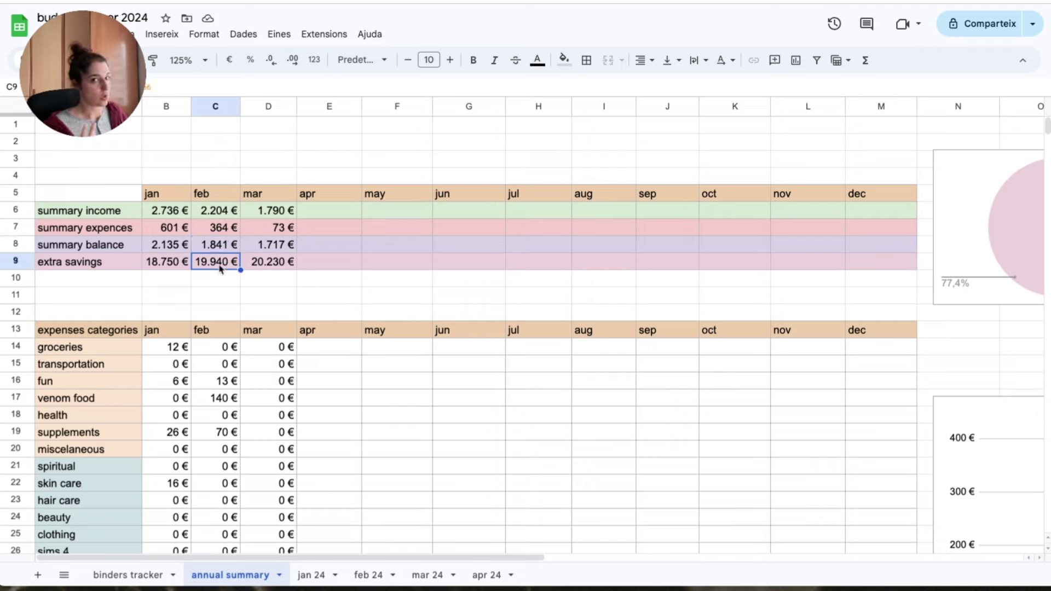
{"action": "left_click", "coordinate": [217, 246]}
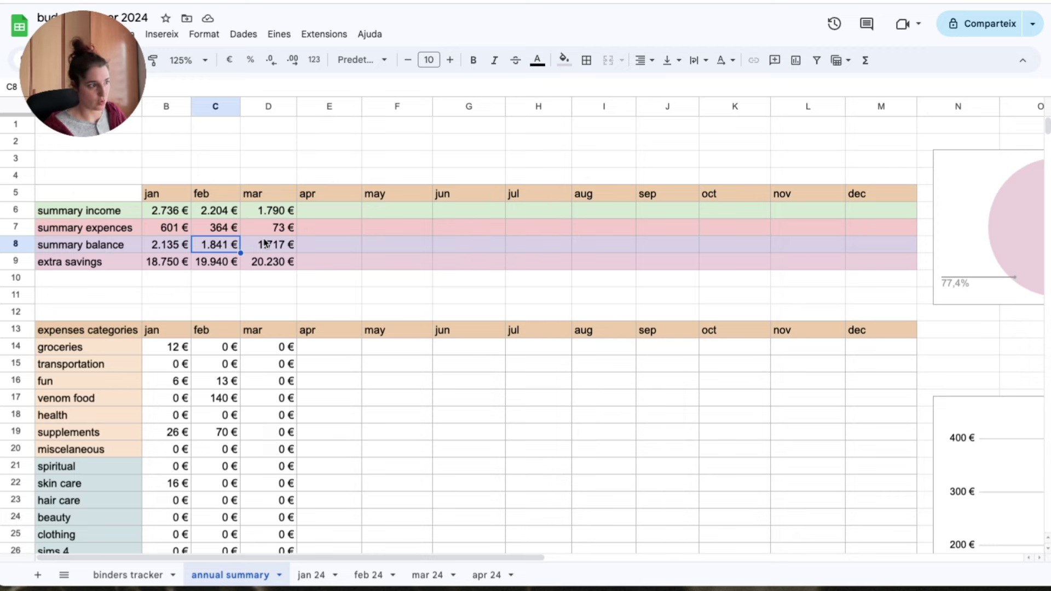
- Open the mar 24 sheet and review the salary's date, budget and actual amount in the income summary
{"action": "left_click", "coordinate": [427, 576]}
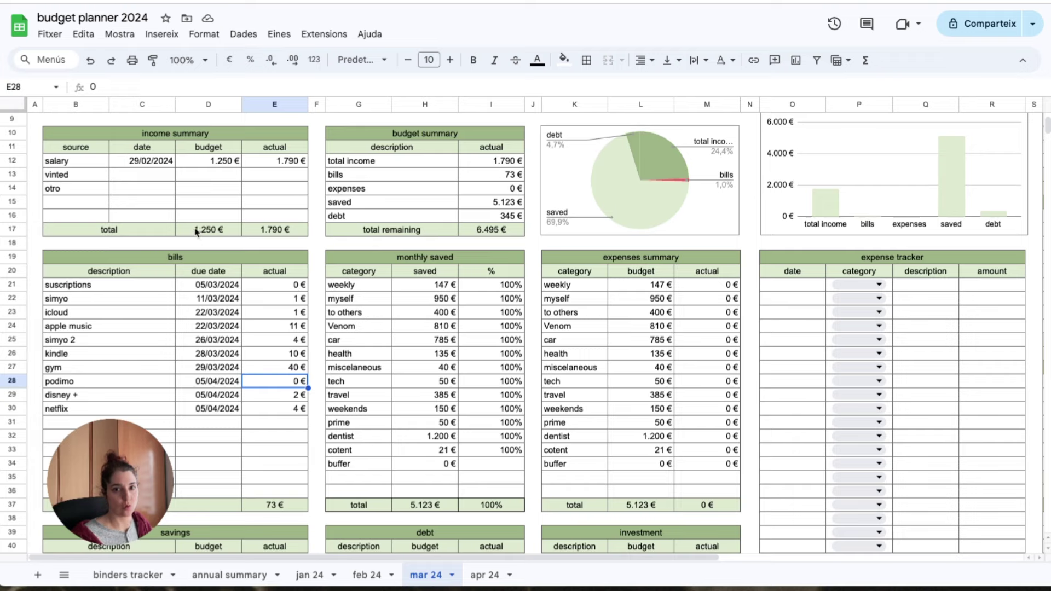
{"action": "double_click", "coordinate": [143, 160]}
{"action": "left_click", "coordinate": [141, 266]}
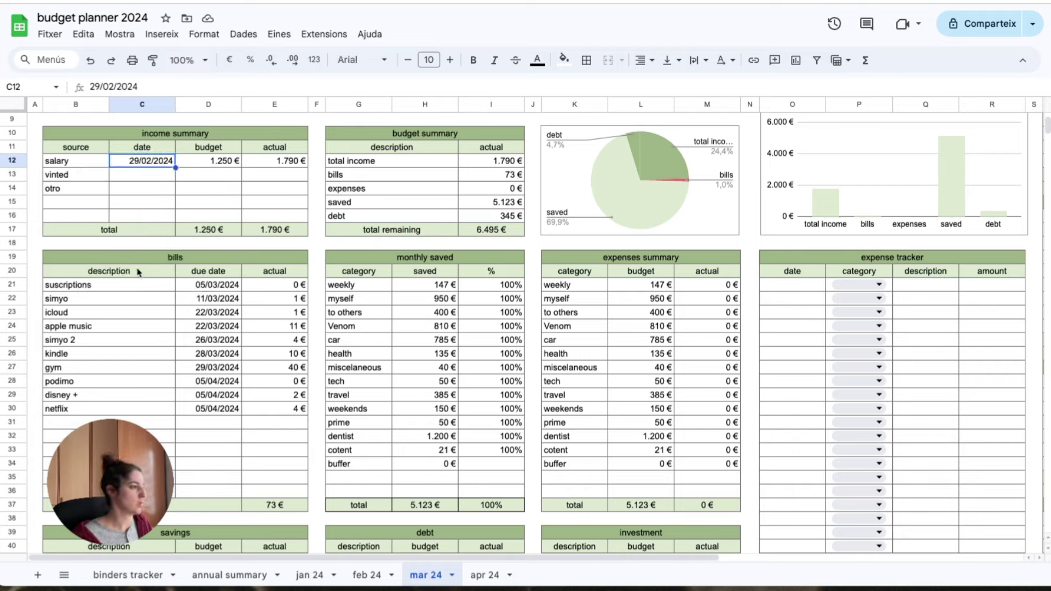
{"action": "left_click", "coordinate": [239, 207]}
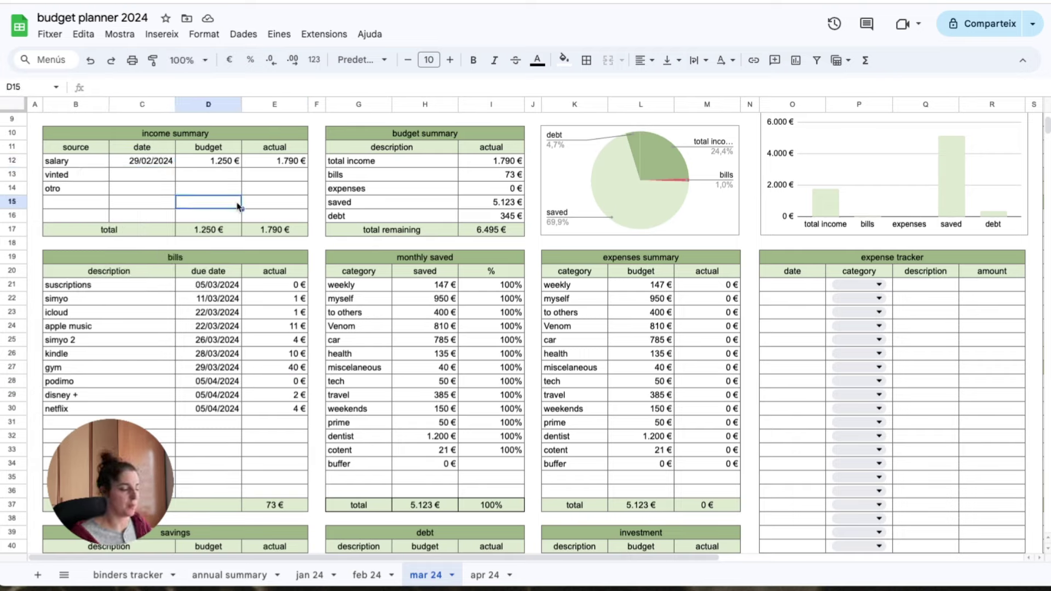
{"action": "left_click", "coordinate": [206, 161]}
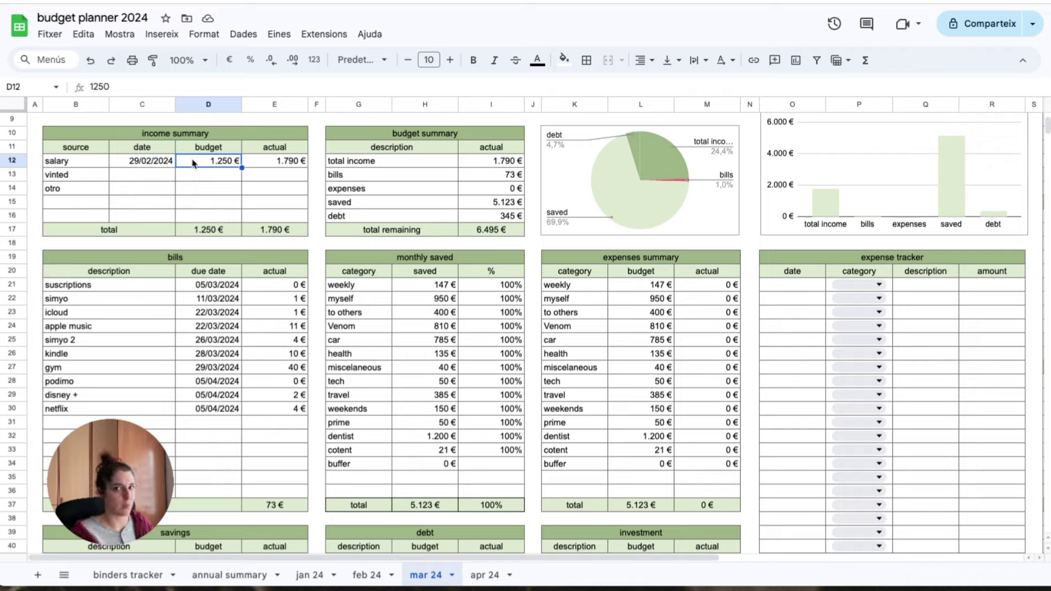
{"action": "left_click", "coordinate": [264, 162]}
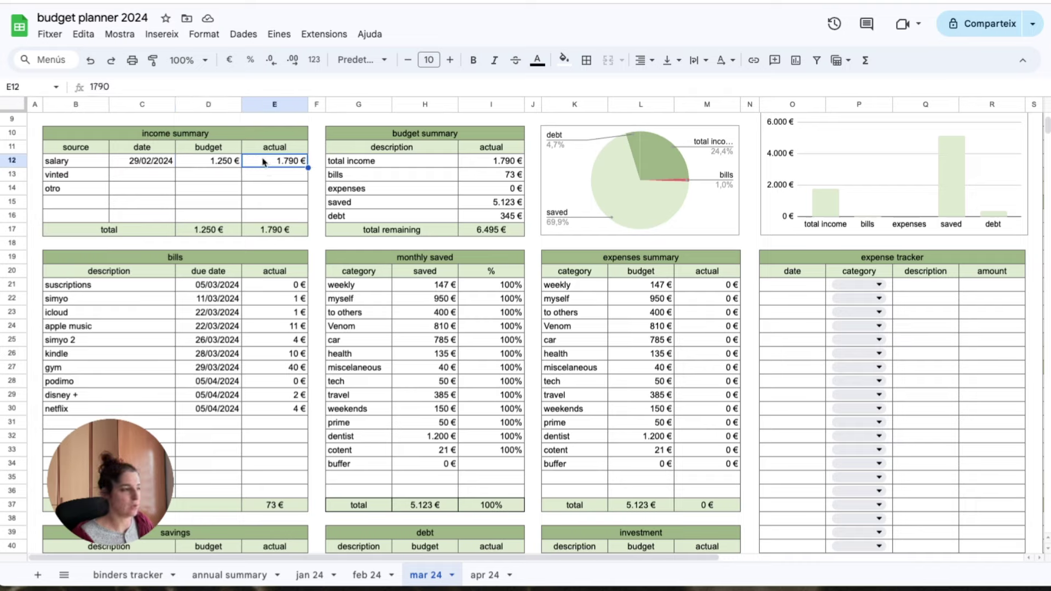
{"action": "left_click", "coordinate": [184, 164]}
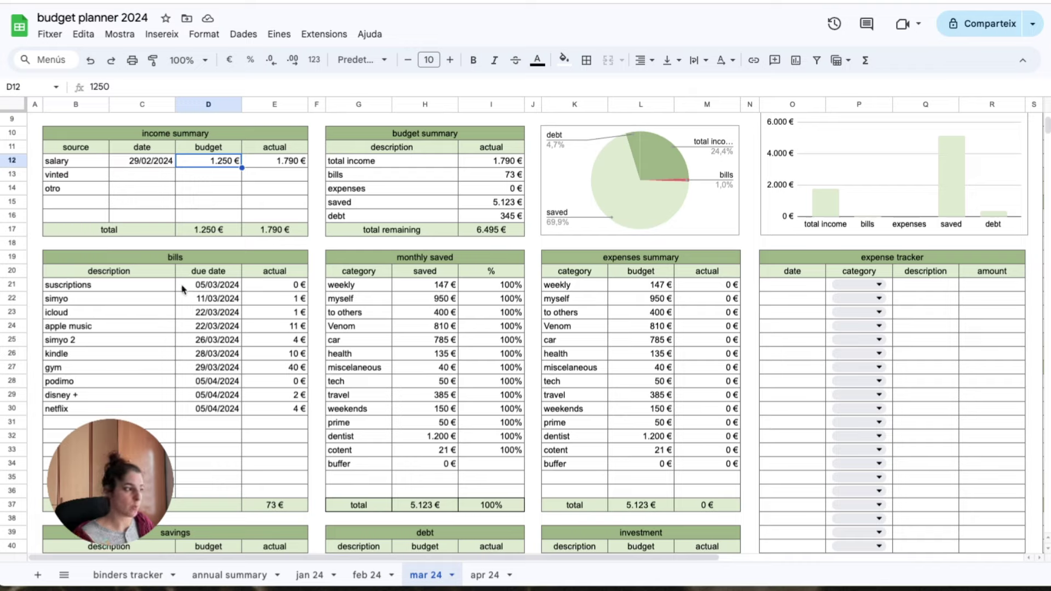
- Review the actual amounts of the March bills one by one, from suscriptions through disney +
{"action": "left_click", "coordinate": [246, 287]}
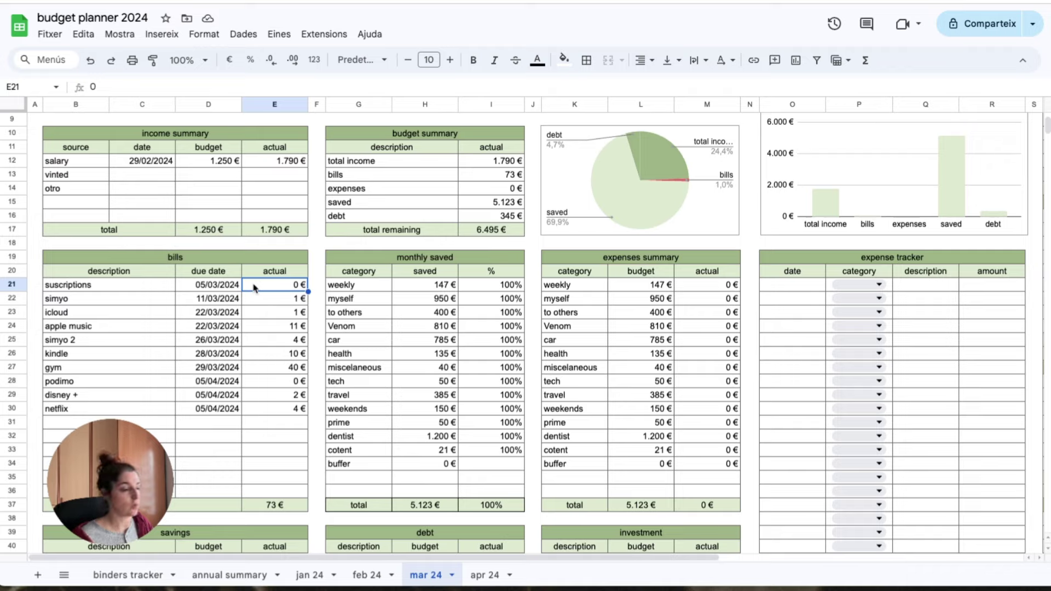
{"action": "left_click", "coordinate": [259, 304]}
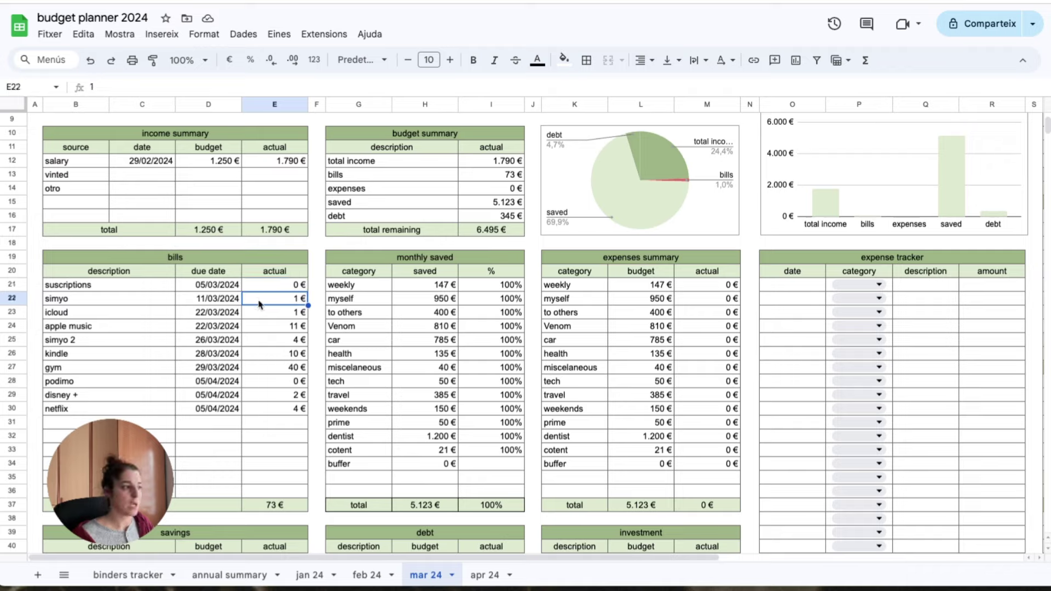
{"action": "left_click", "coordinate": [260, 320]}
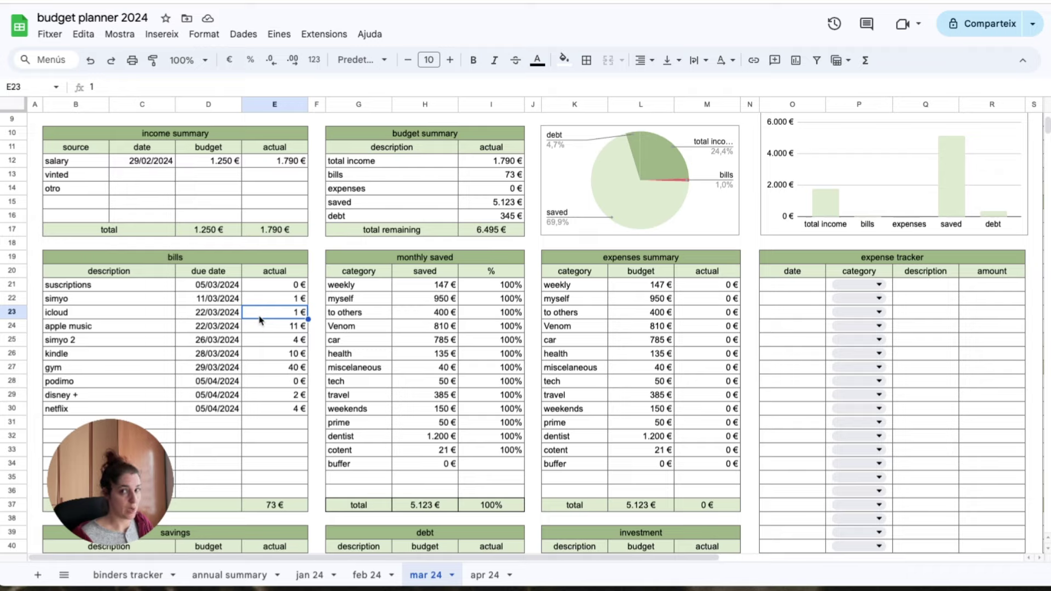
{"action": "left_click", "coordinate": [261, 329]}
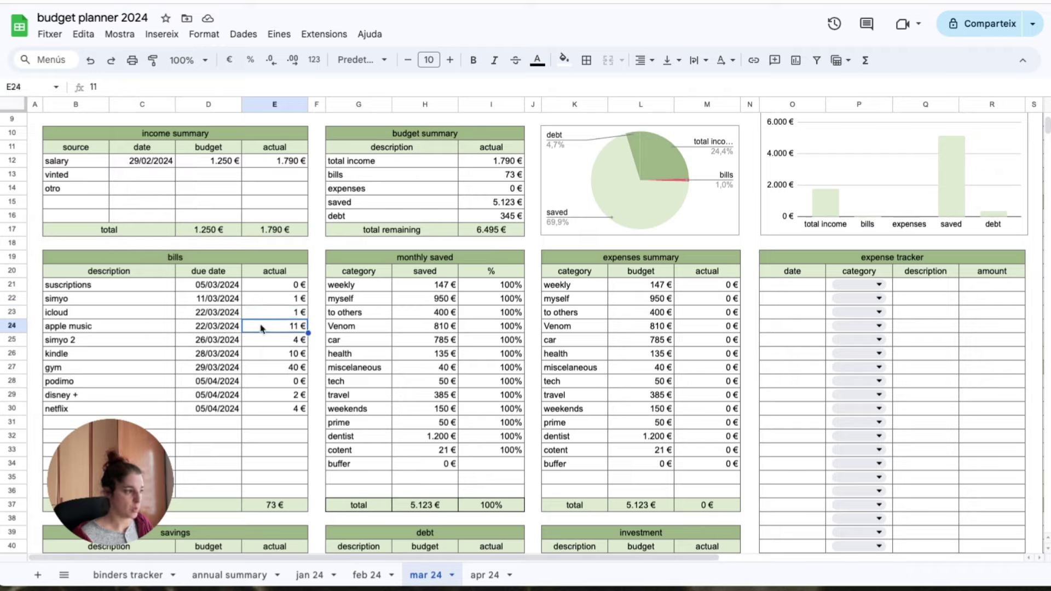
{"action": "left_click", "coordinate": [259, 343]}
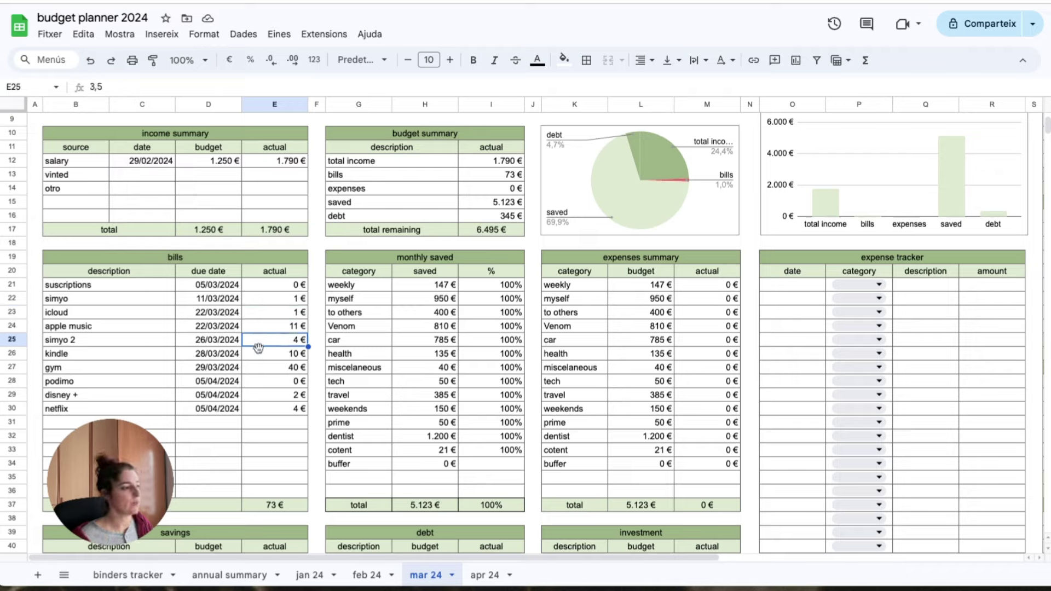
{"action": "left_click", "coordinate": [259, 354]}
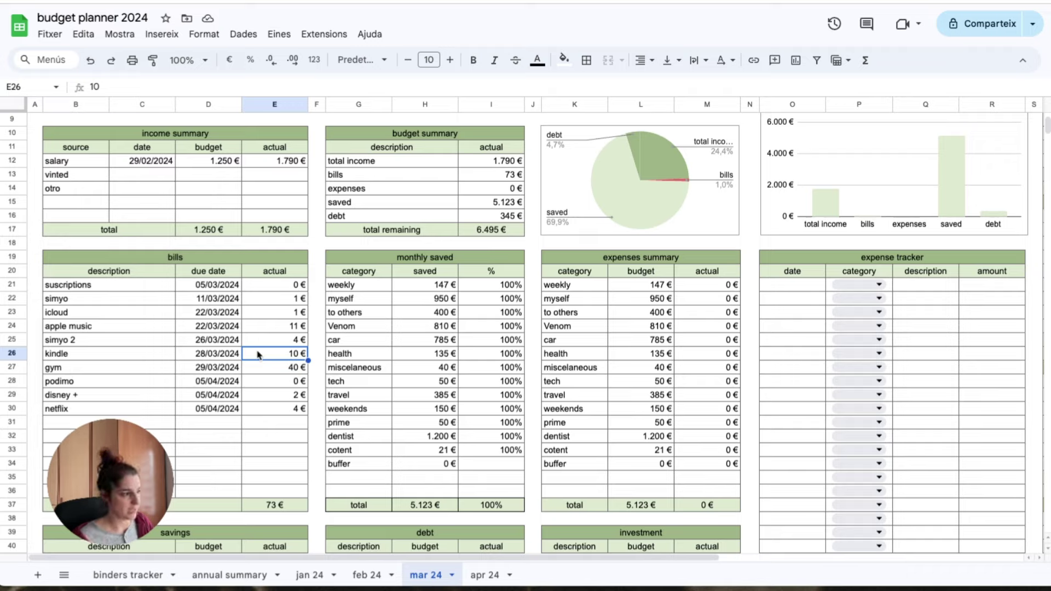
{"action": "left_click", "coordinate": [260, 368]}
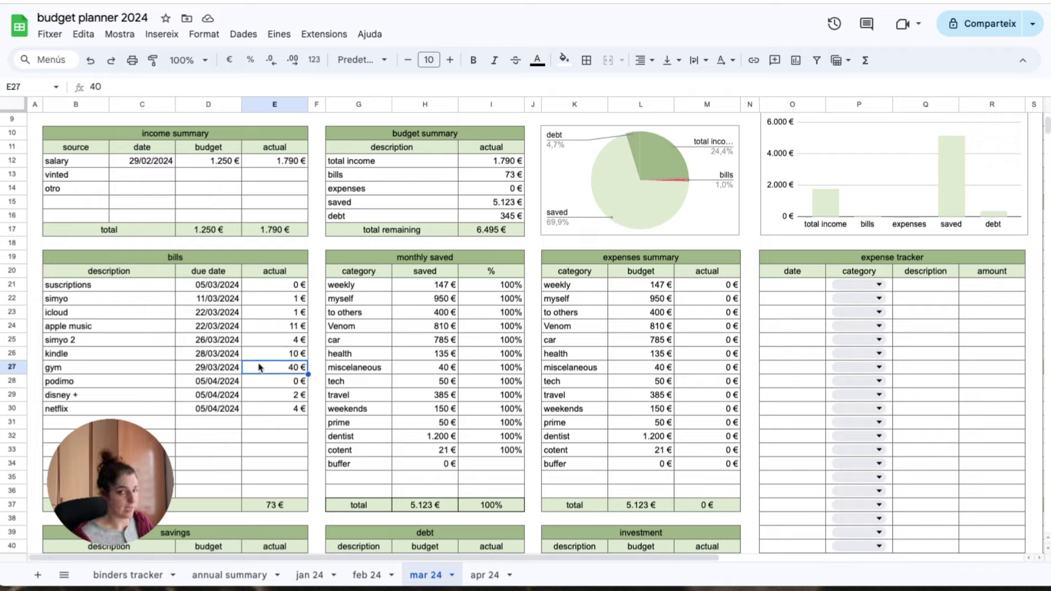
{"action": "left_click", "coordinate": [262, 384]}
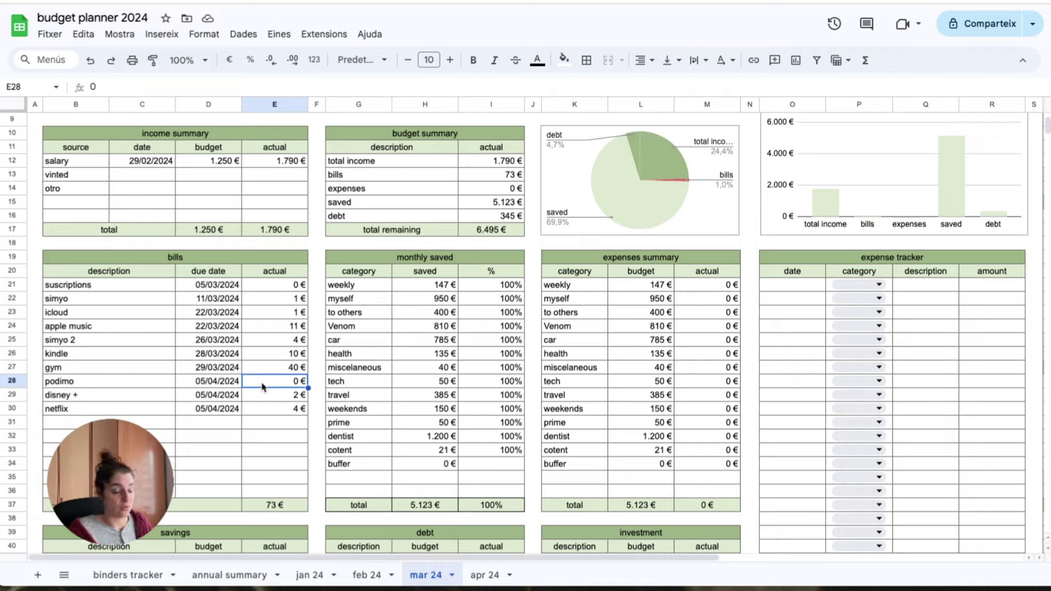
{"action": "left_click", "coordinate": [267, 398]}
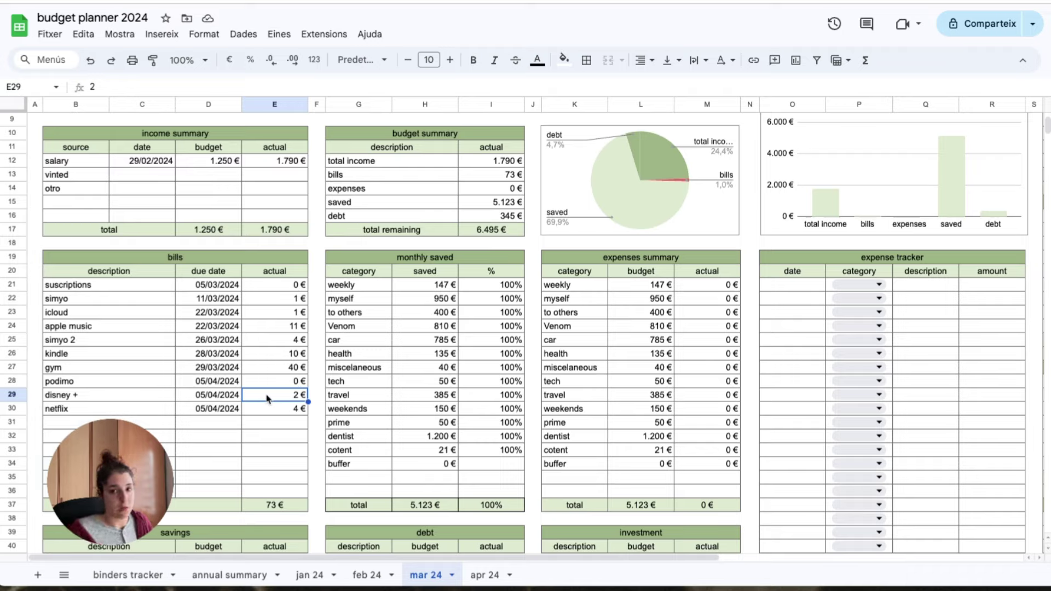
- Set the actual amount of the netflix bill in the March bills table to 3 € and check the bills total
{"action": "left_click", "coordinate": [270, 411]}
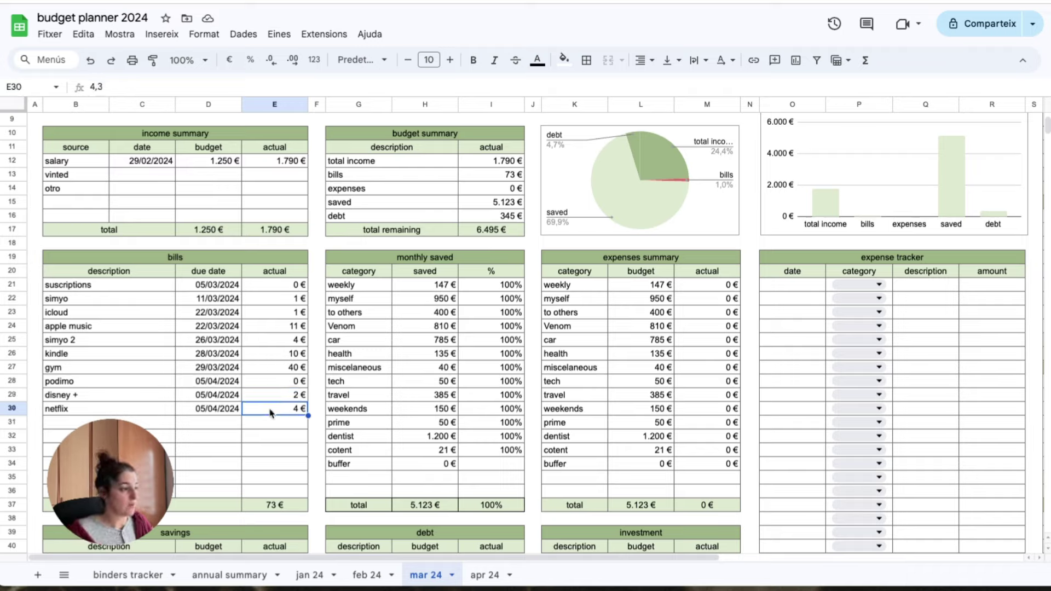
{"action": "type", "text": "3"}
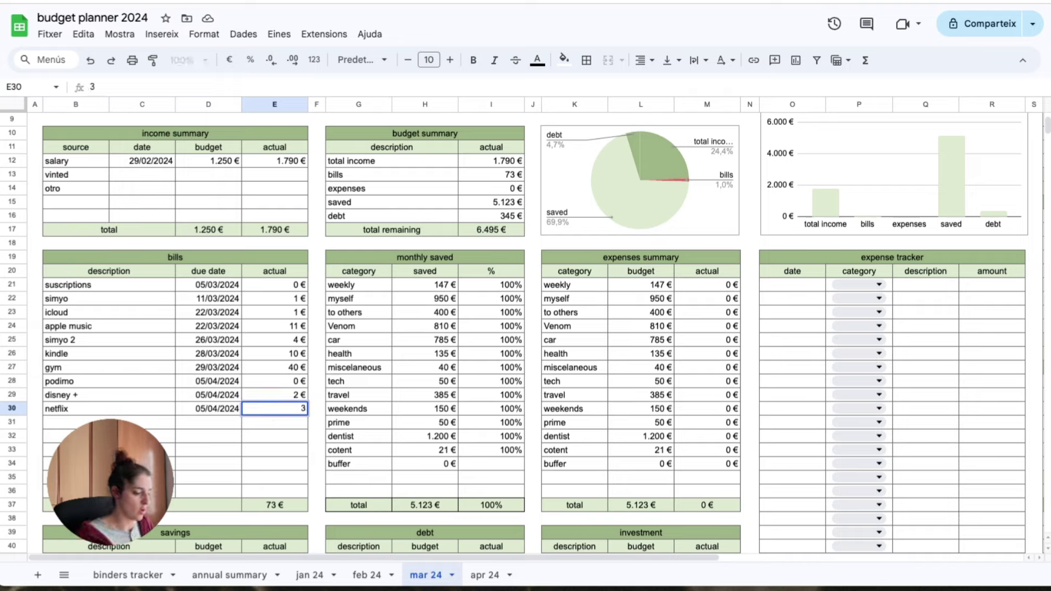
{"action": "key", "text": "Return"}
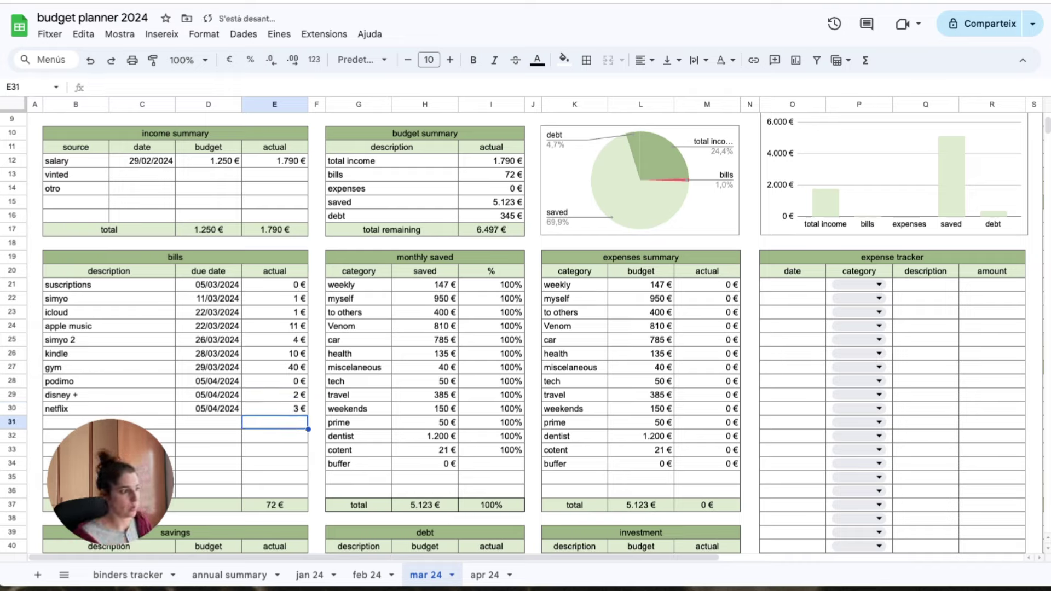
{"action": "left_click", "coordinate": [268, 508]}
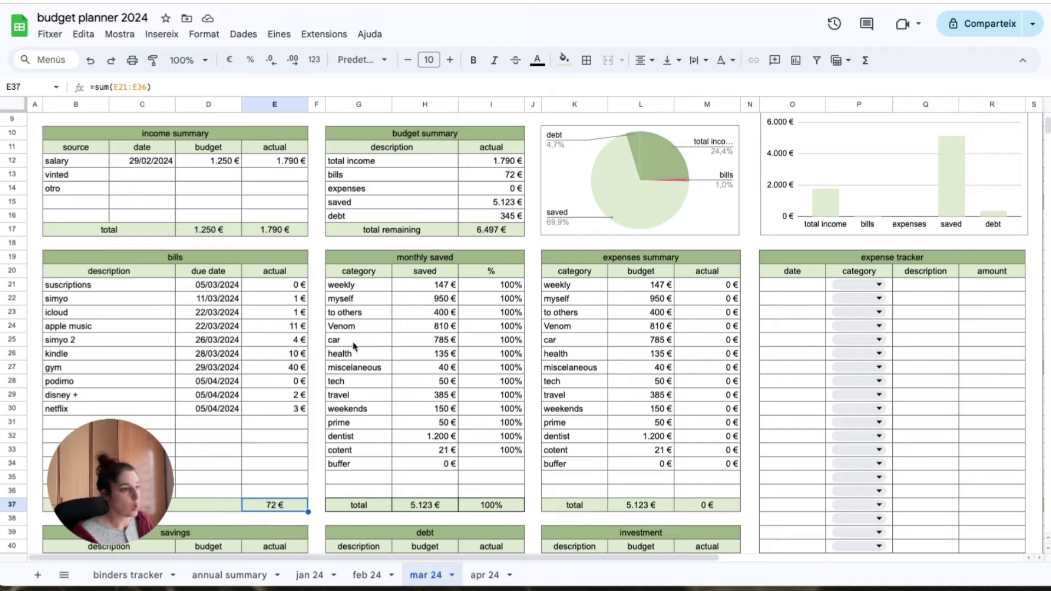
- Set the March extra savings actual amounts to 190 € for emergency and 100 € for hacienda
{"action": "scroll", "coordinate": [358, 561], "scroll_direction": "right", "scroll_amount": 1}
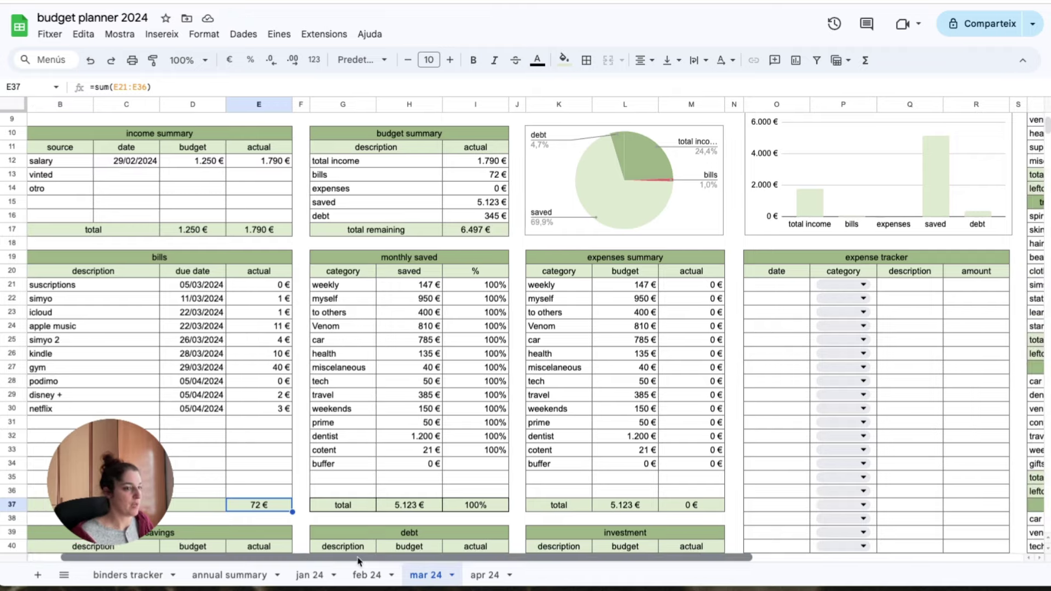
{"action": "left_click_drag", "start_coordinate": [359, 561], "coordinate": [621, 558]}
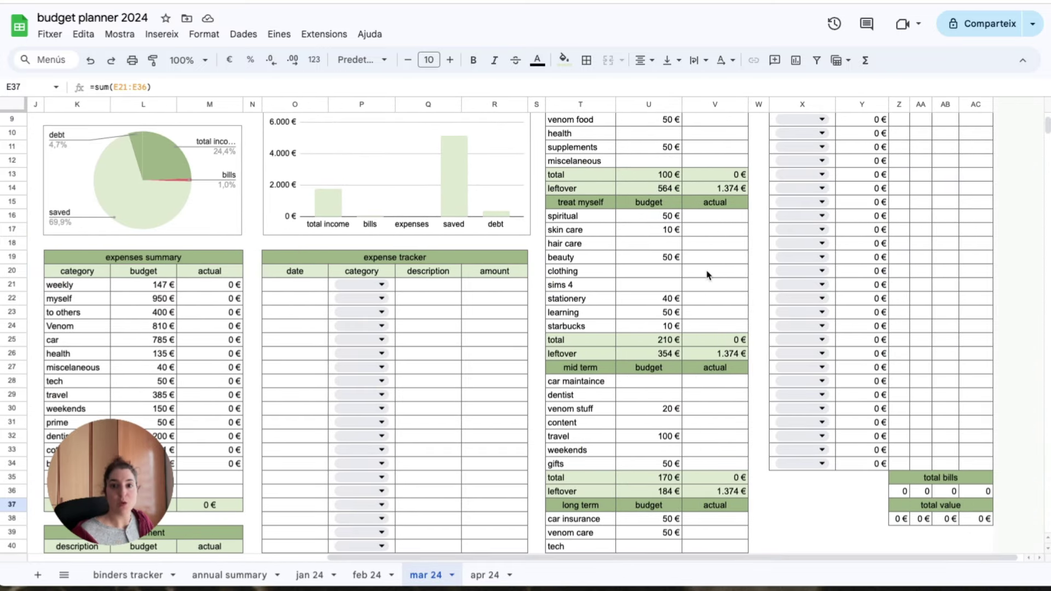
{"action": "scroll", "coordinate": [706, 274], "scroll_direction": "up", "scroll_amount": 3}
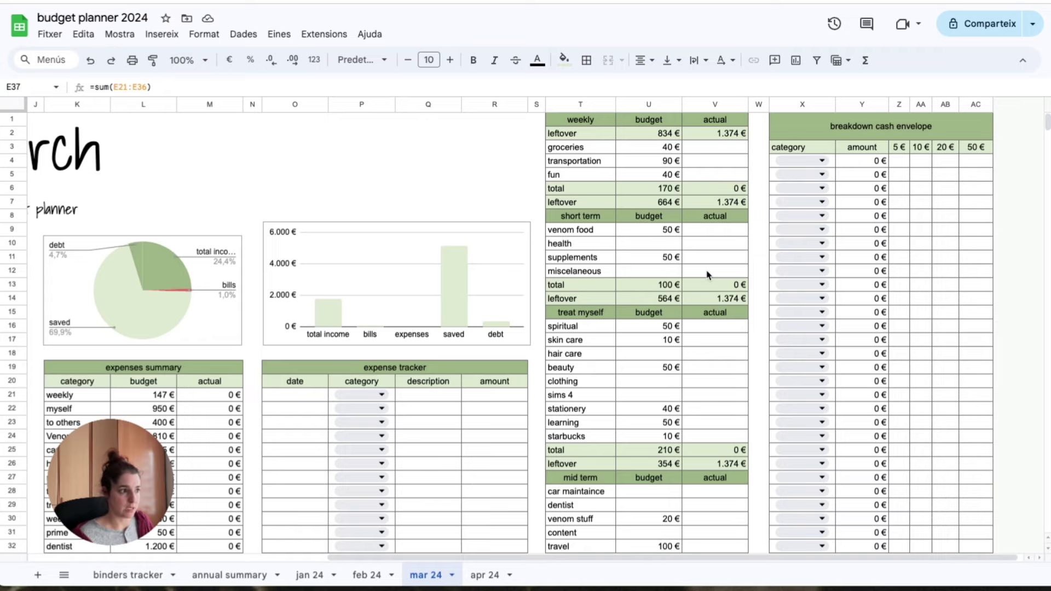
{"action": "scroll", "coordinate": [707, 274], "scroll_direction": "down", "scroll_amount": 5}
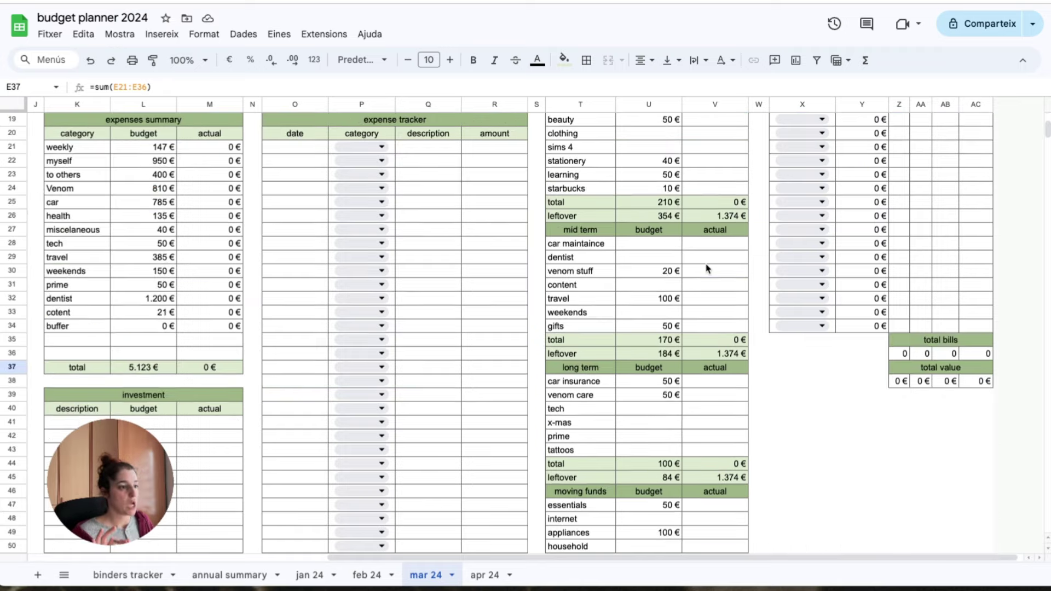
{"action": "scroll", "coordinate": [707, 268], "scroll_direction": "down", "scroll_amount": 5}
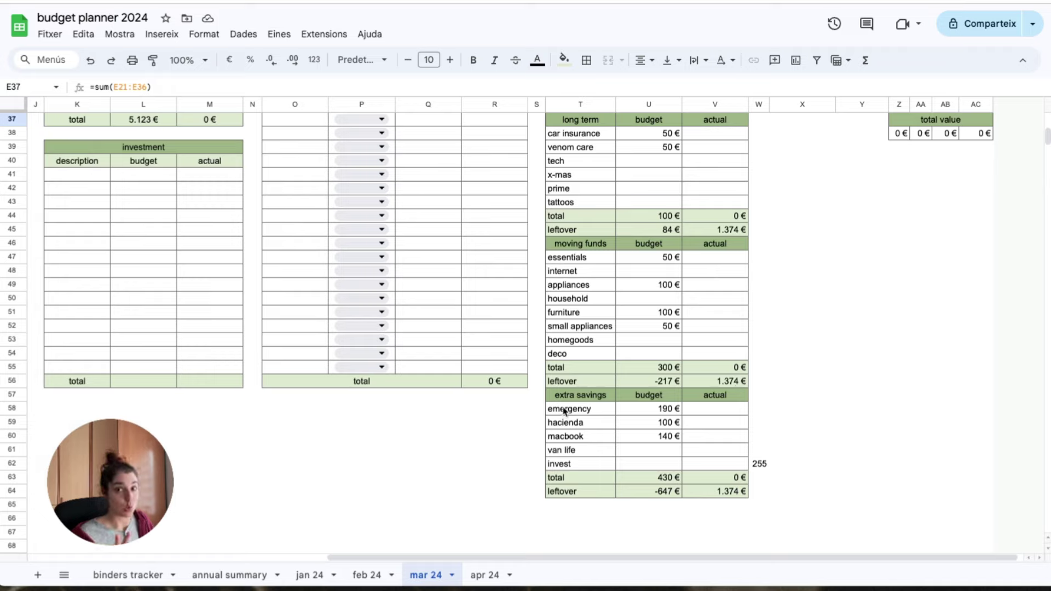
{"action": "left_click", "coordinate": [709, 411]}
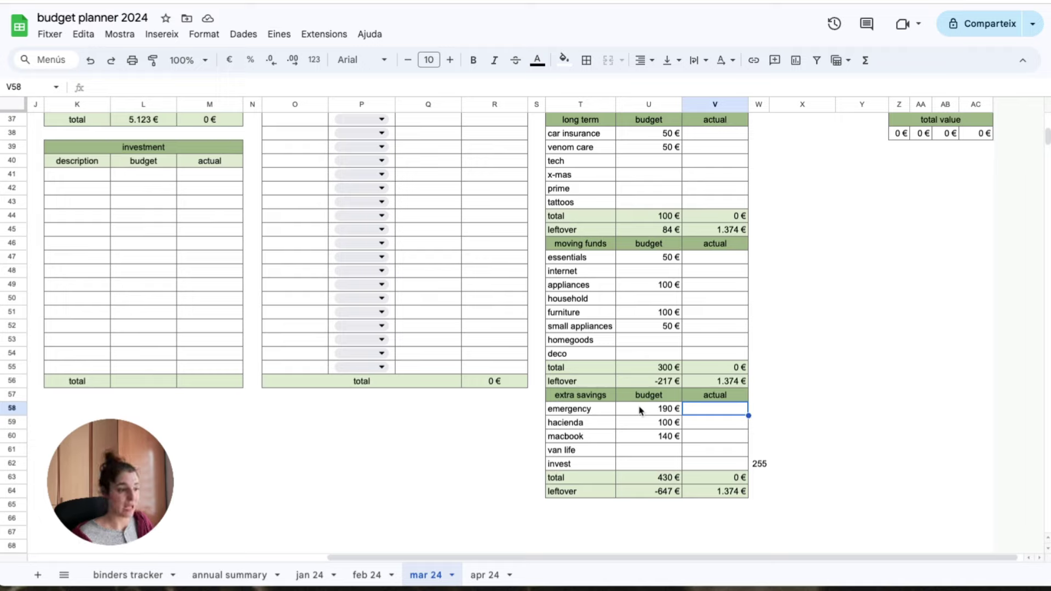
{"action": "type", "text": "190"}
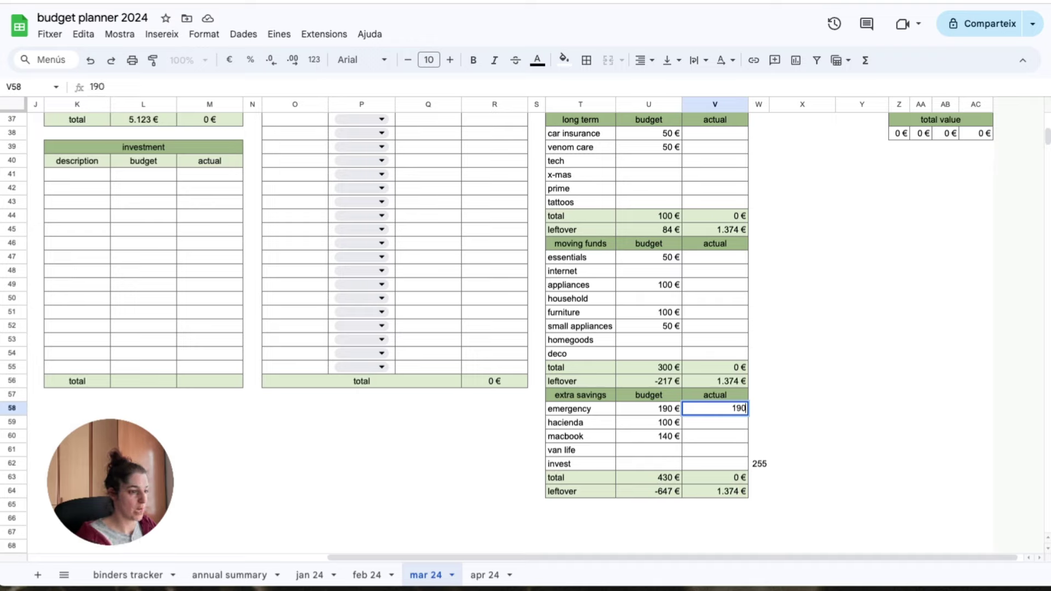
{"action": "key", "text": "Return"}
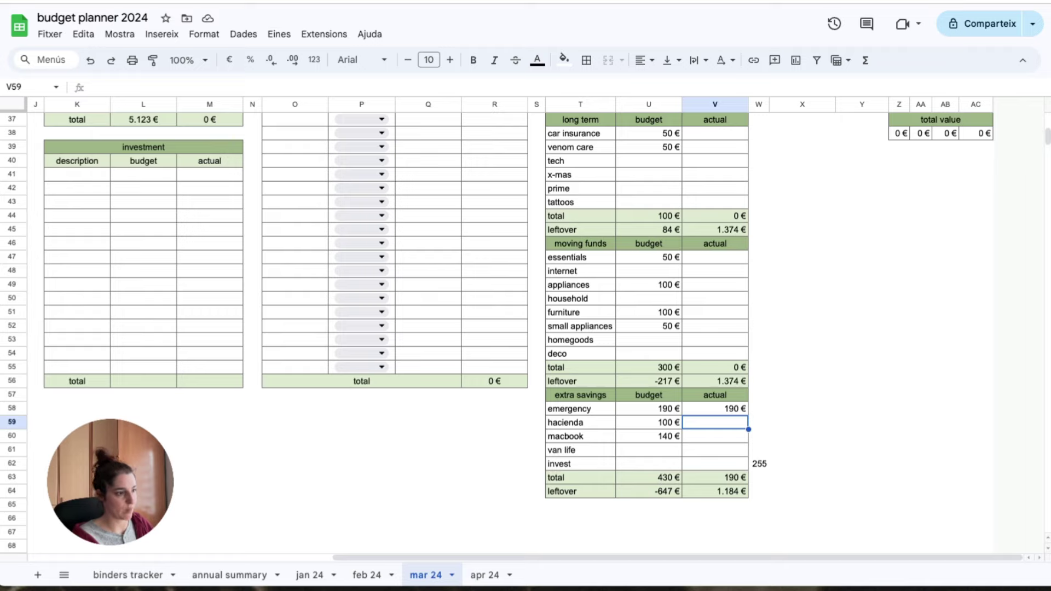
{"action": "type", "text": "100"}
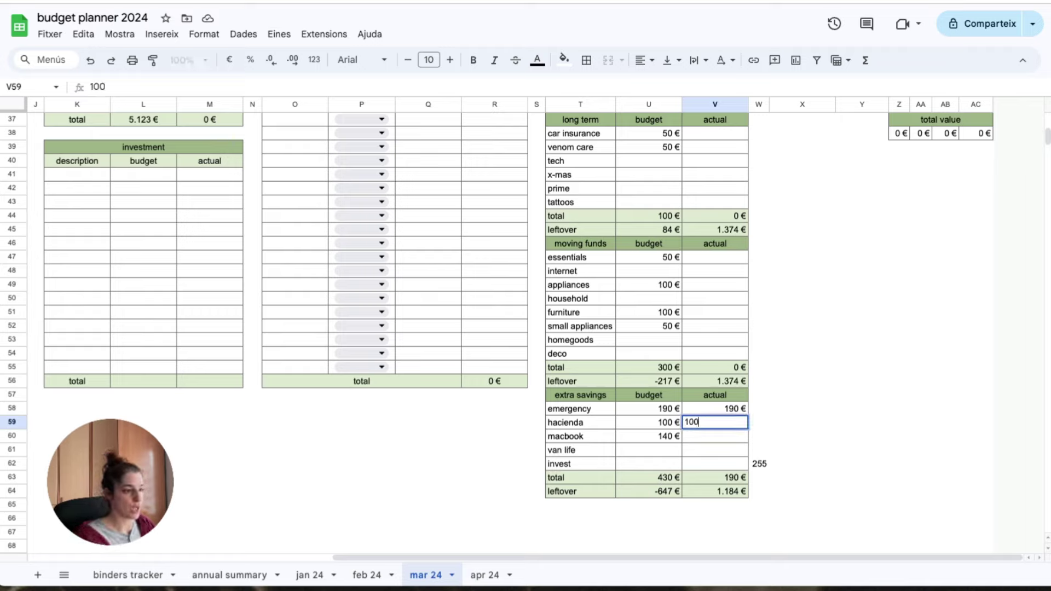
{"action": "key", "text": "Return"}
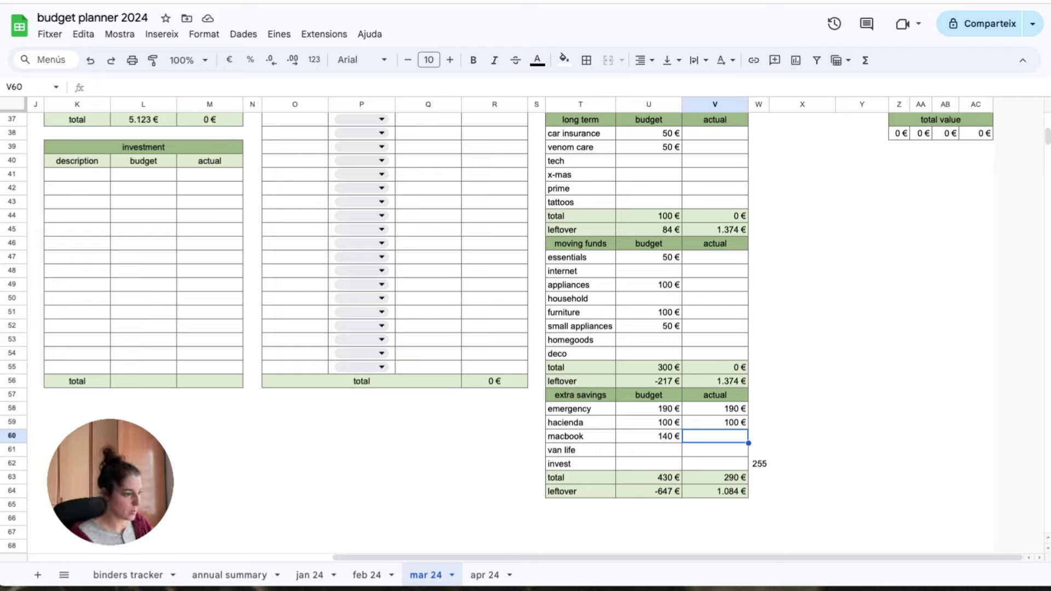
- Set the actual amounts in extra savings to 140 € for macbook and 255 € for invest
{"action": "type", "text": "140"}
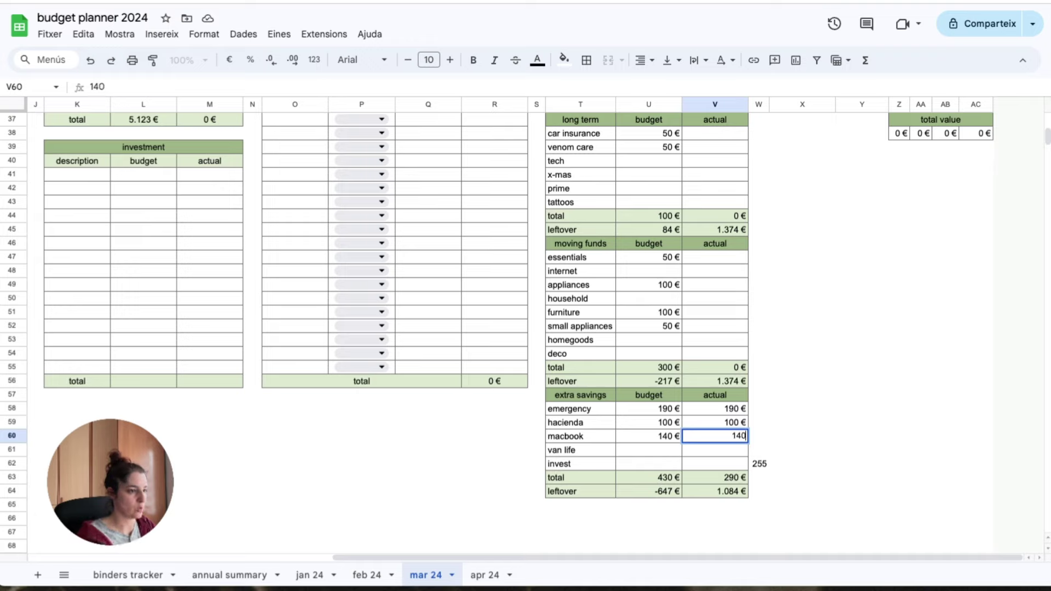
{"action": "key", "text": "Return"}
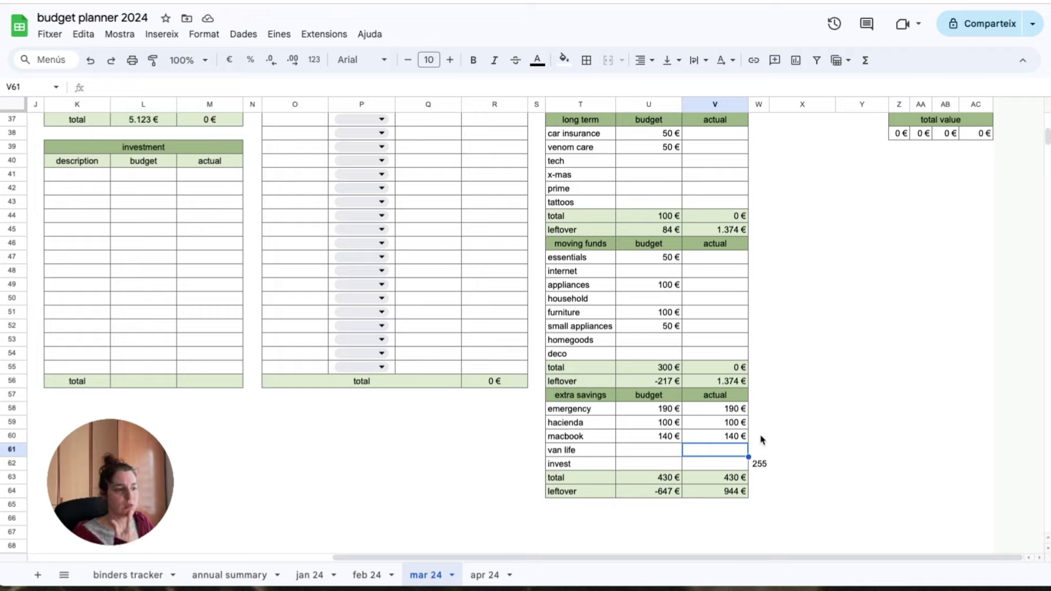
{"action": "left_click", "coordinate": [720, 437]}
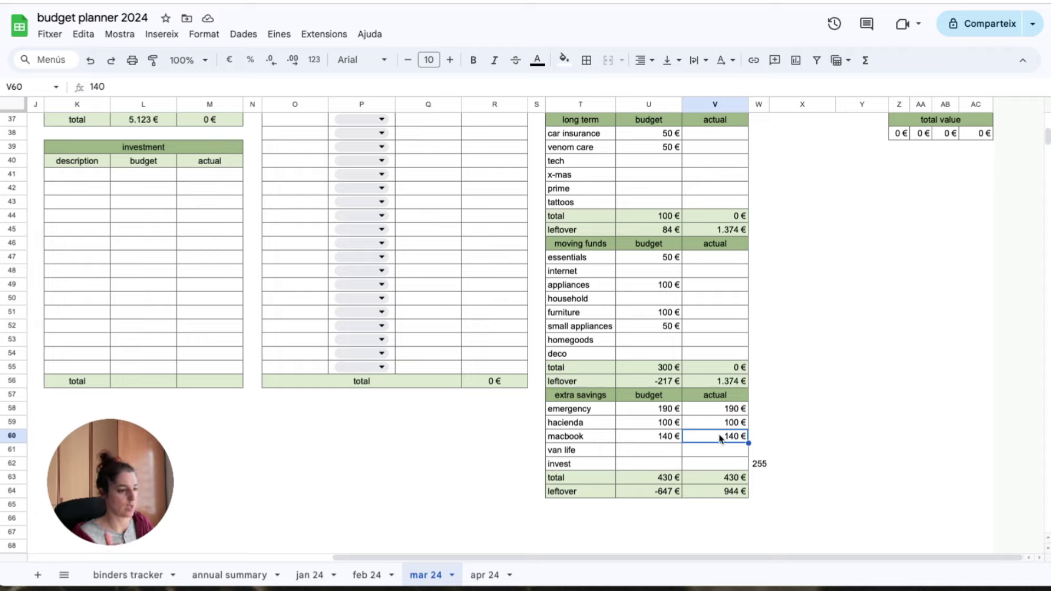
{"action": "left_click", "coordinate": [715, 467]}
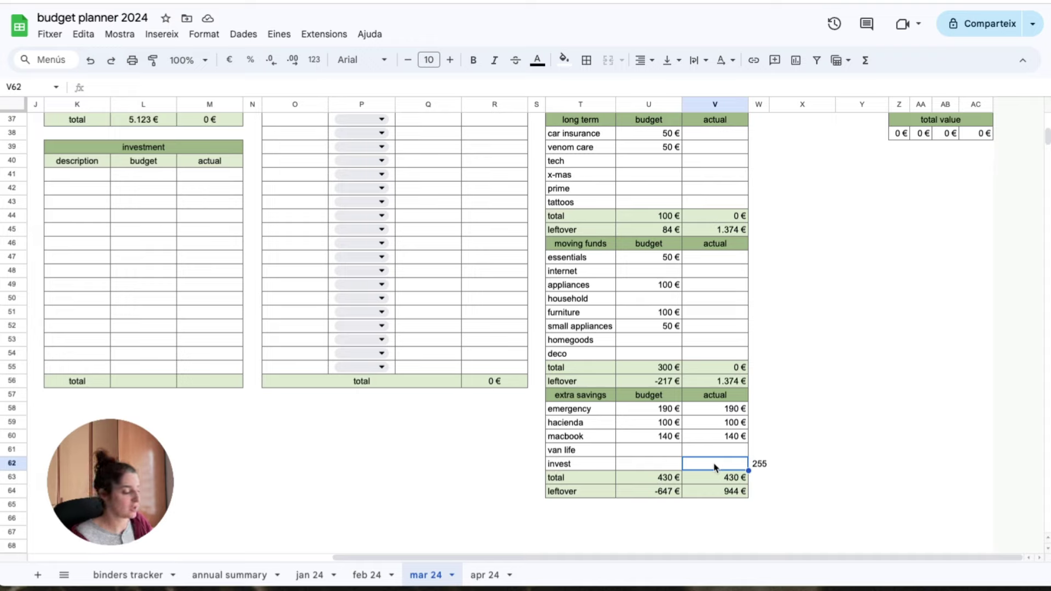
{"action": "type", "text": "255"}
{"action": "key", "text": "Return"}
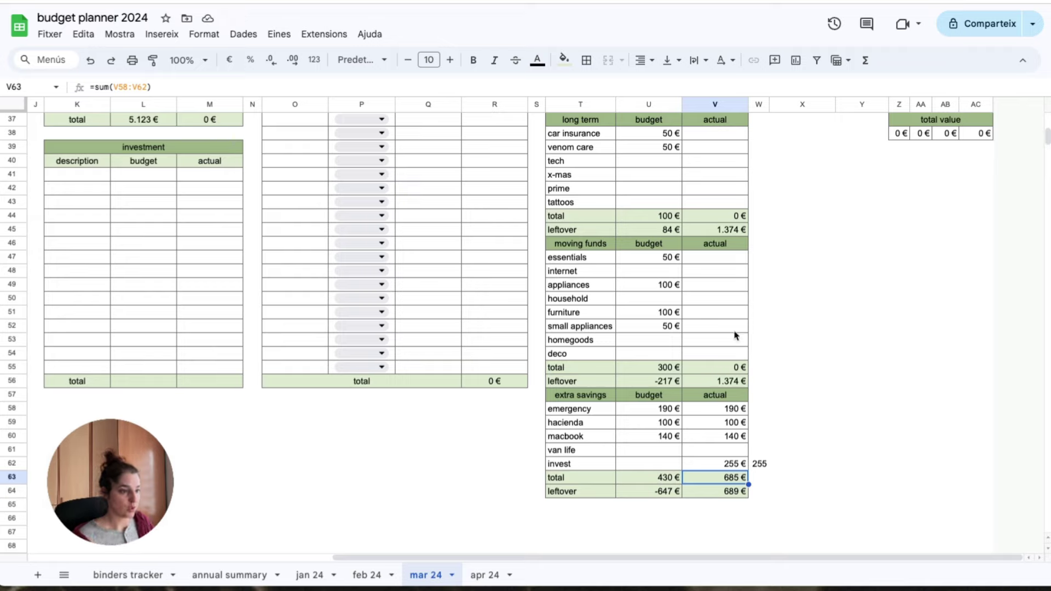
- Check the actual leftover under extra savings and review the emergency, hacienda, macbook and invest amounts
{"action": "left_click", "coordinate": [719, 493]}
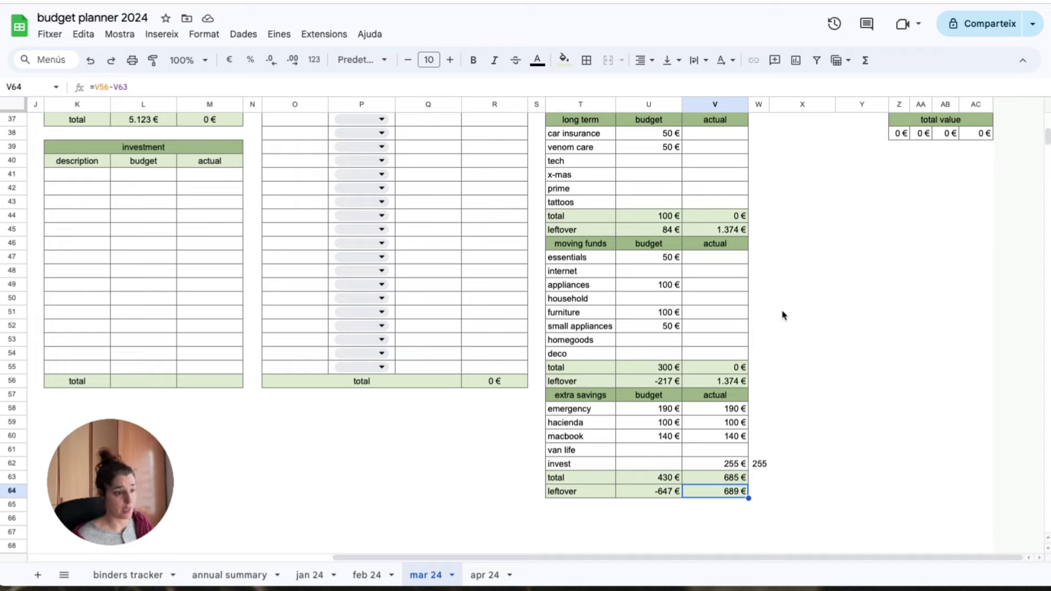
{"action": "scroll", "coordinate": [782, 315], "scroll_direction": "down", "scroll_amount": 1}
{"action": "left_click", "coordinate": [717, 450]}
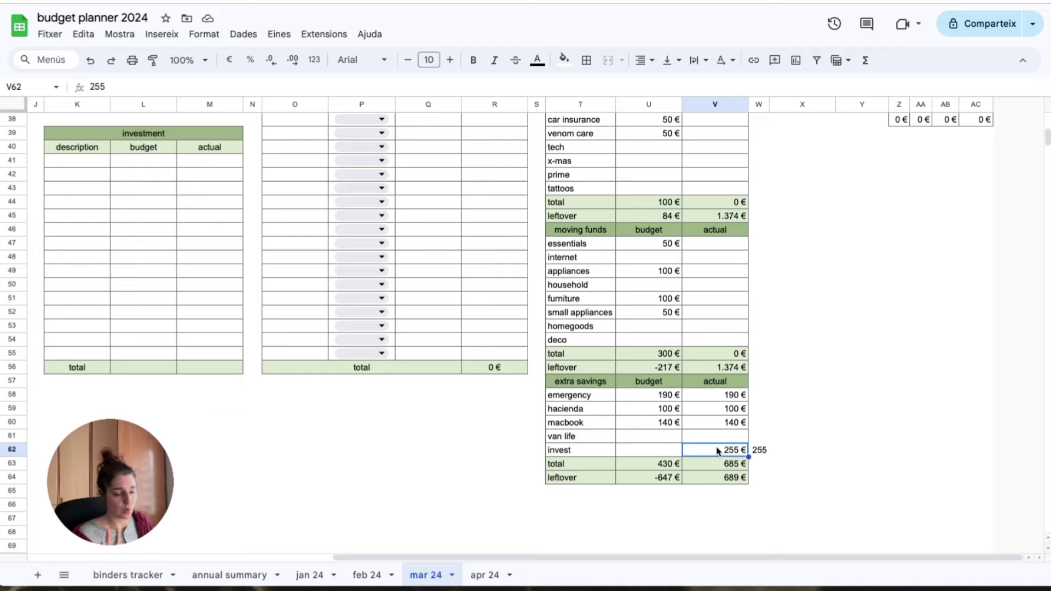
{"action": "left_click", "coordinate": [710, 395]}
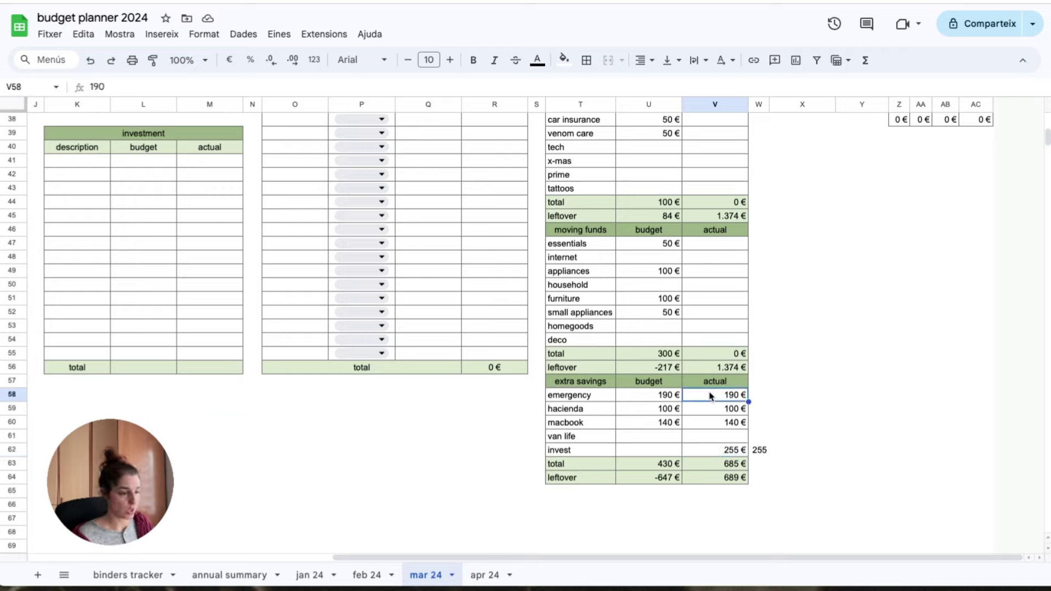
{"action": "left_click", "coordinate": [712, 410]}
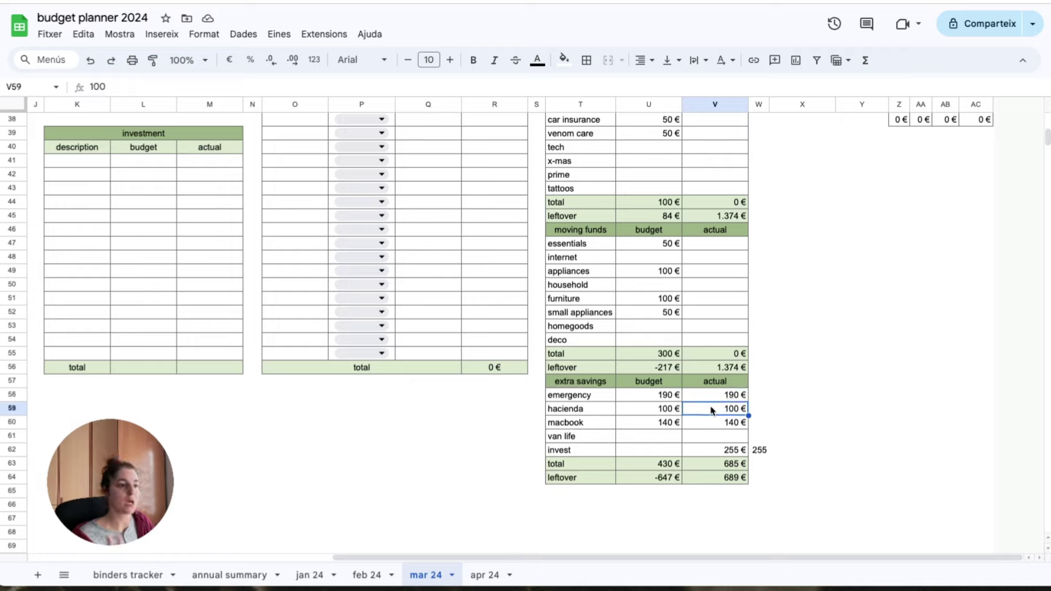
{"action": "left_click", "coordinate": [715, 426]}
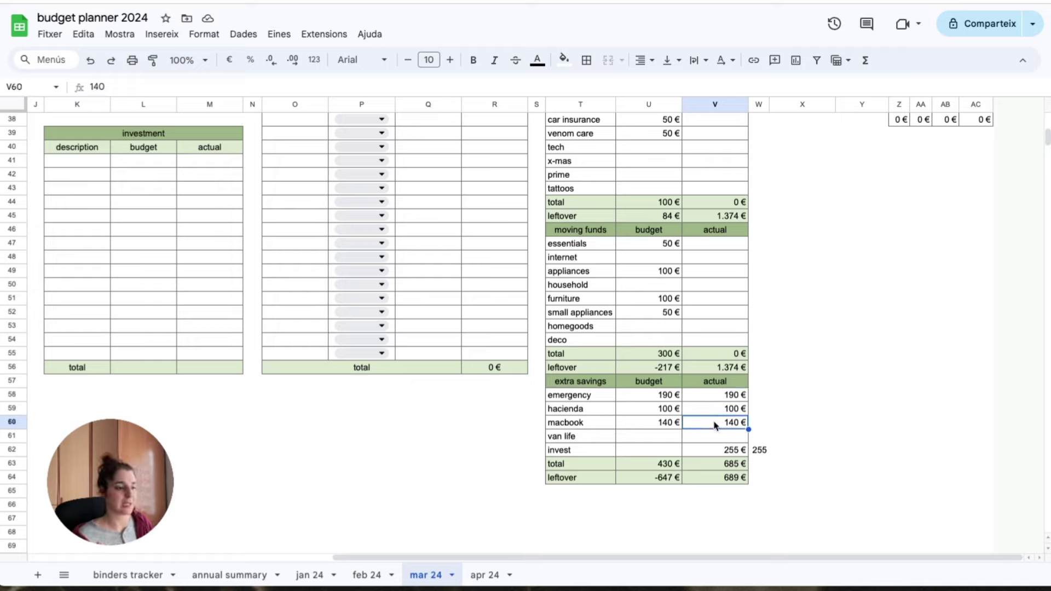
{"action": "left_click", "coordinate": [713, 451]}
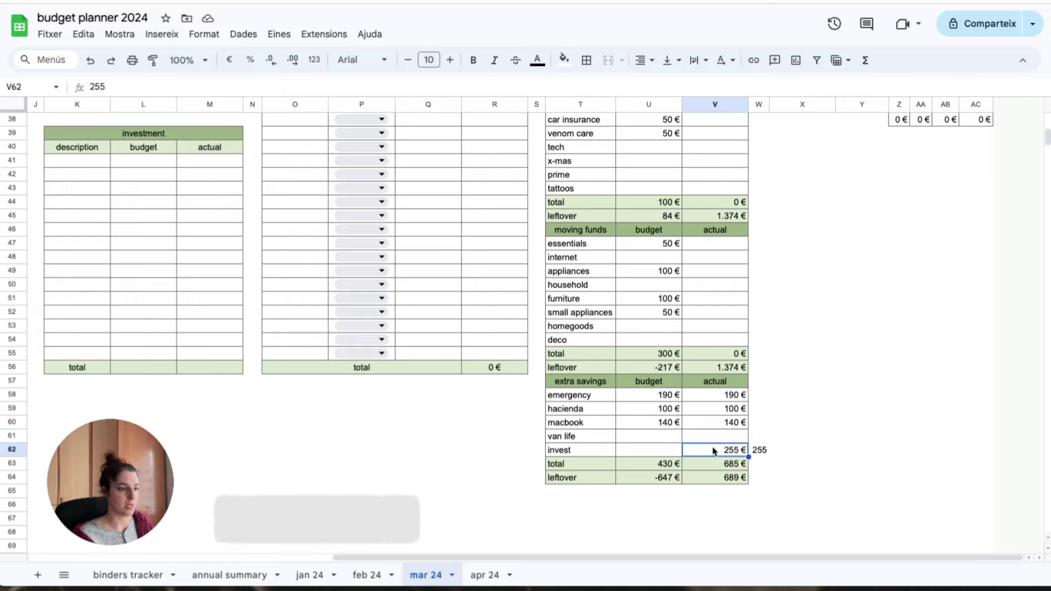
- Set the actual amount for transportation in the March weekly category to 50 €
{"action": "scroll", "coordinate": [701, 415], "scroll_direction": "up", "scroll_amount": 15}
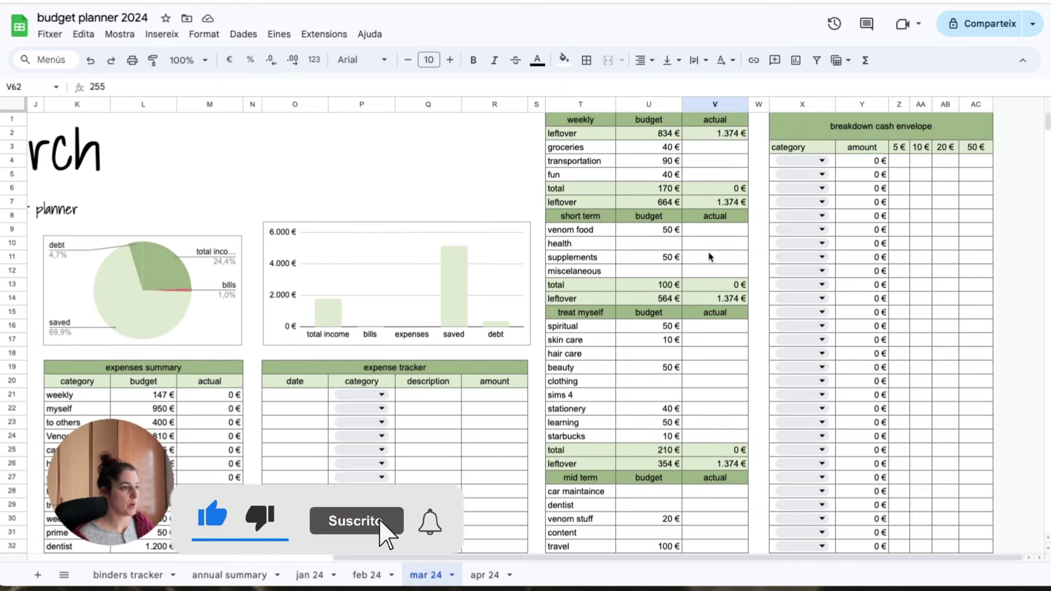
{"action": "left_click", "coordinate": [721, 162]}
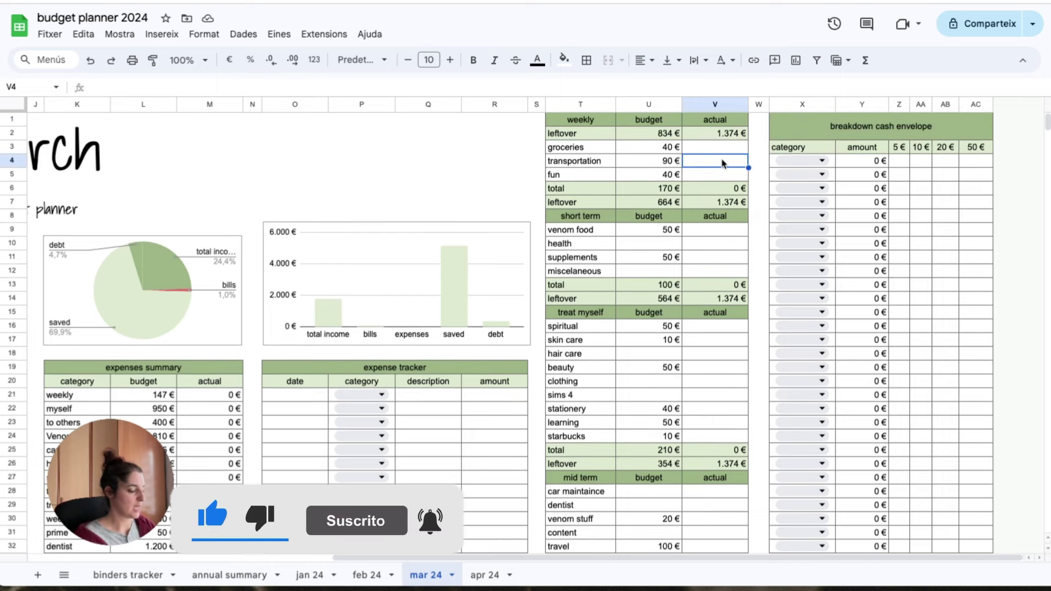
{"action": "type", "text": "50"}
{"action": "key", "text": "Return"}
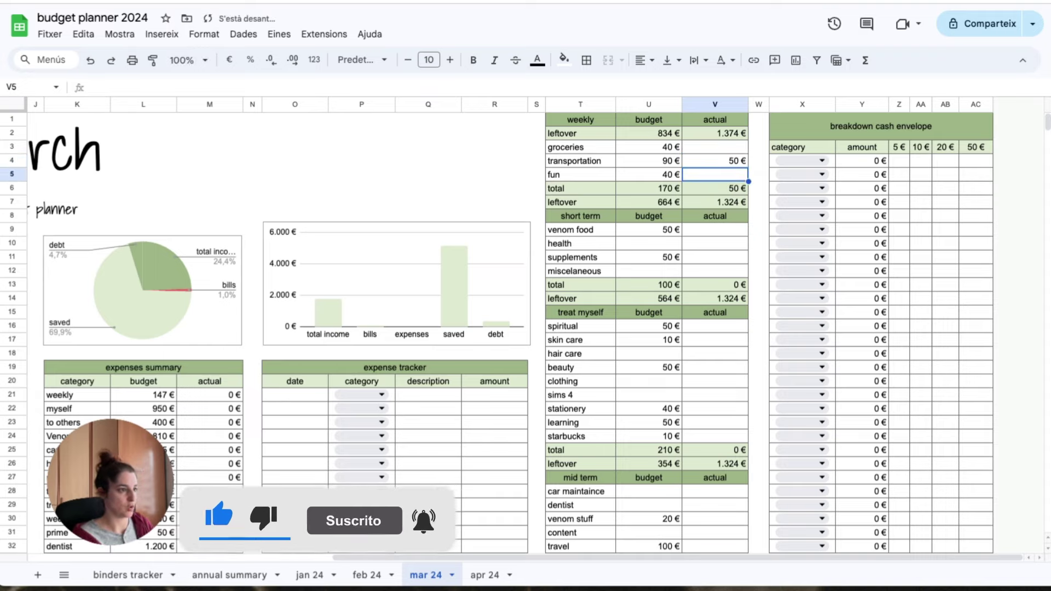
- Set the actual amounts for venom food and supplements in the short term category to 50 € each
{"action": "left_click", "coordinate": [732, 231]}
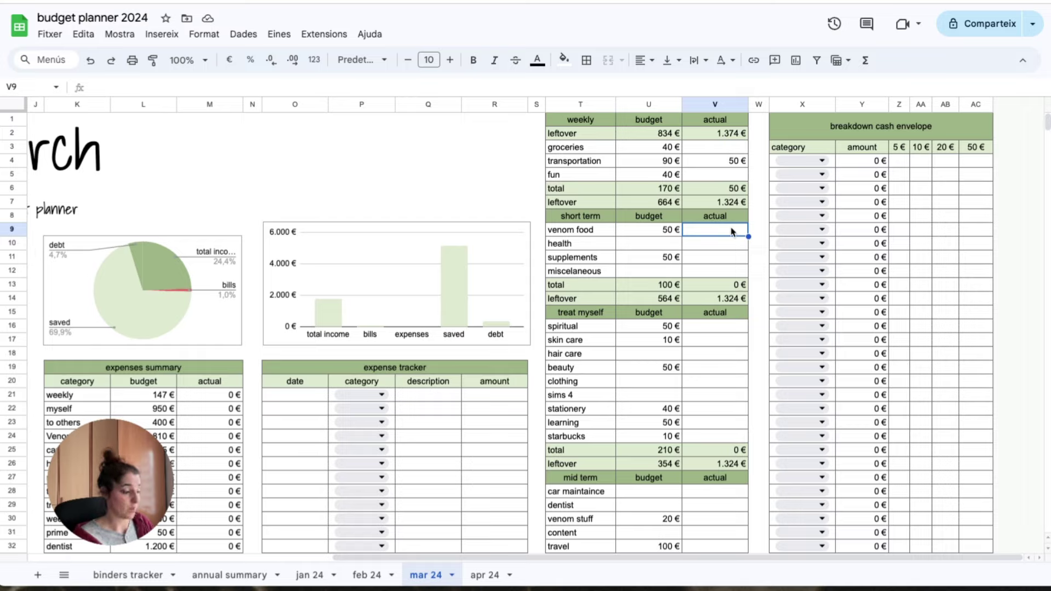
{"action": "type", "text": "50"}
{"action": "key", "text": "Return"}
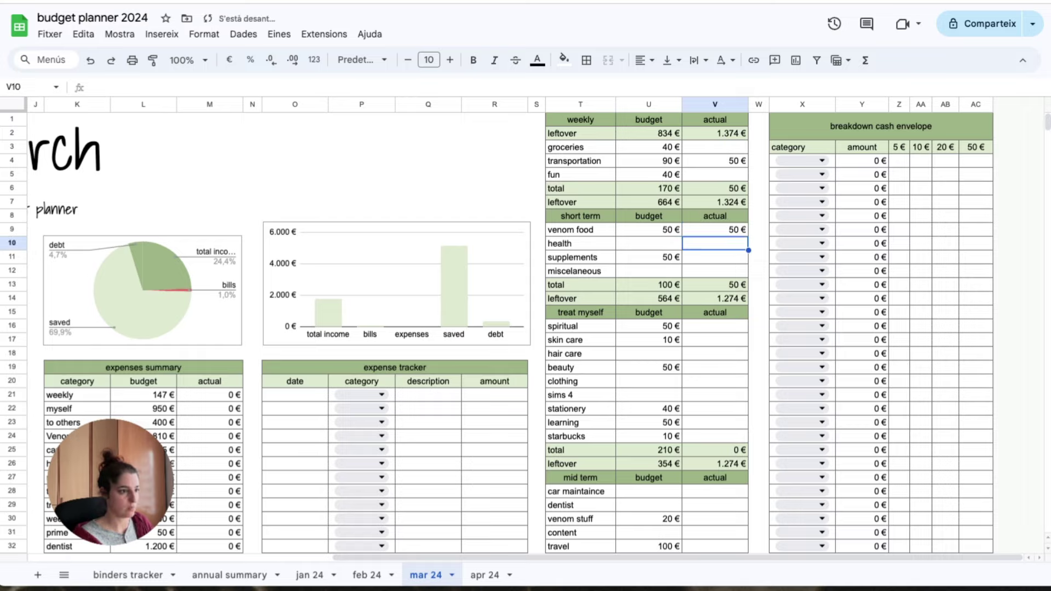
{"action": "left_click", "coordinate": [723, 258]}
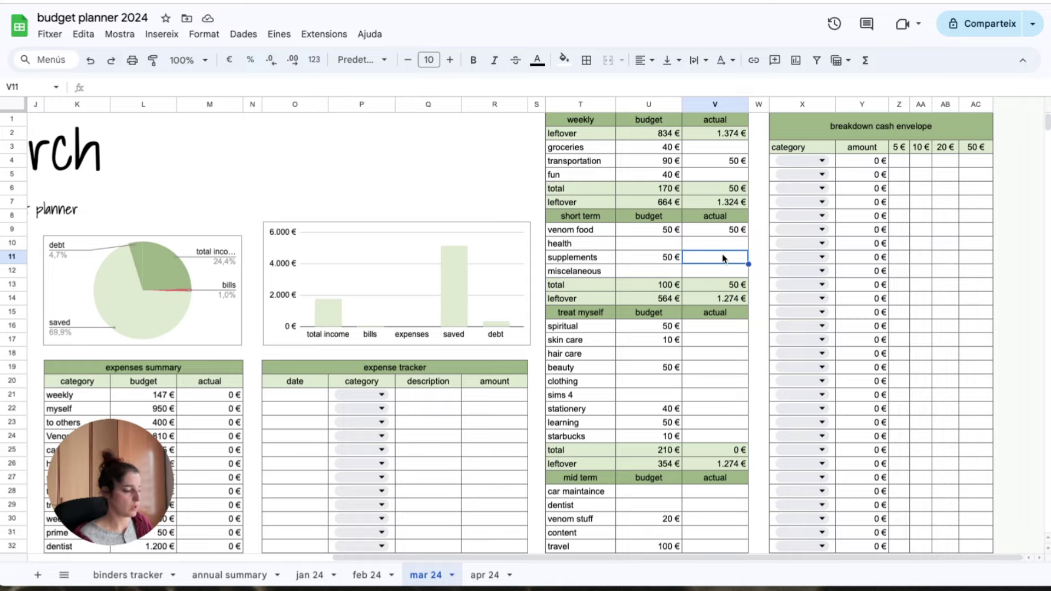
{"action": "type", "text": "50"}
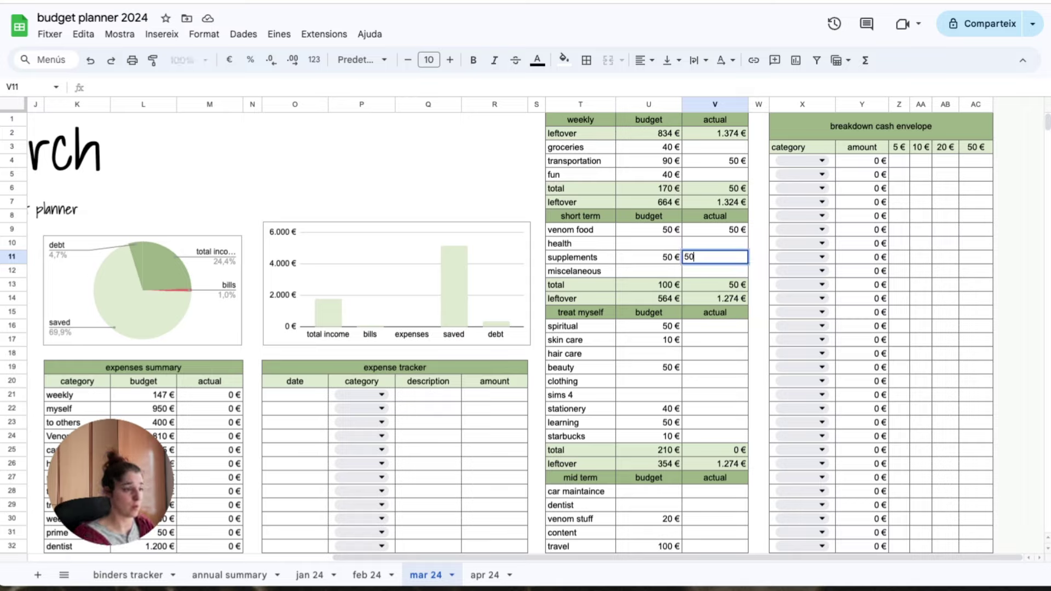
{"action": "key", "text": "Return"}
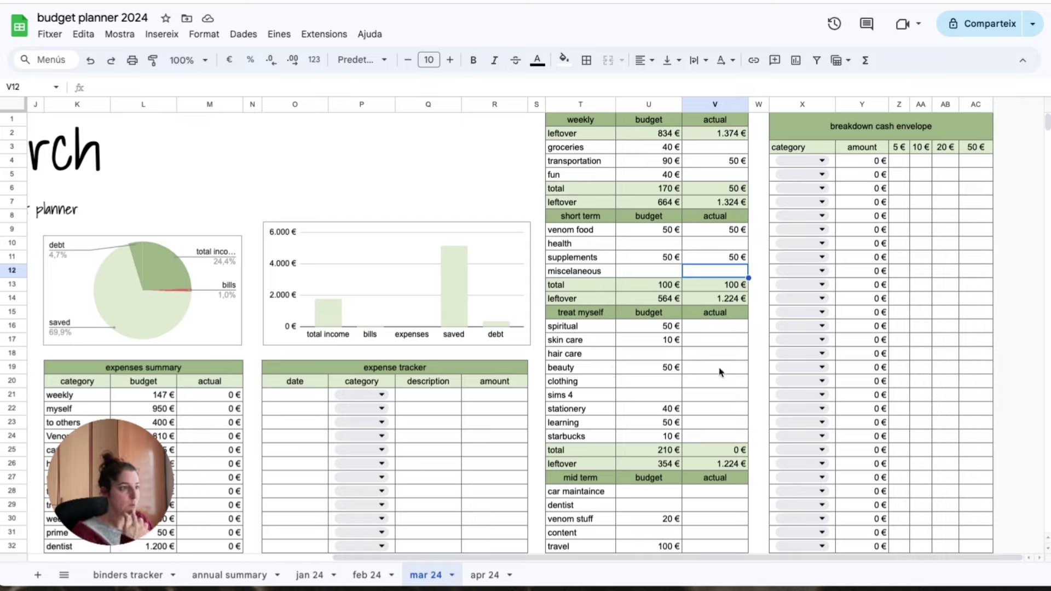
- Set the actual amounts for groceries and fun in the weekly category to 40 € each
{"action": "left_click", "coordinate": [714, 149]}
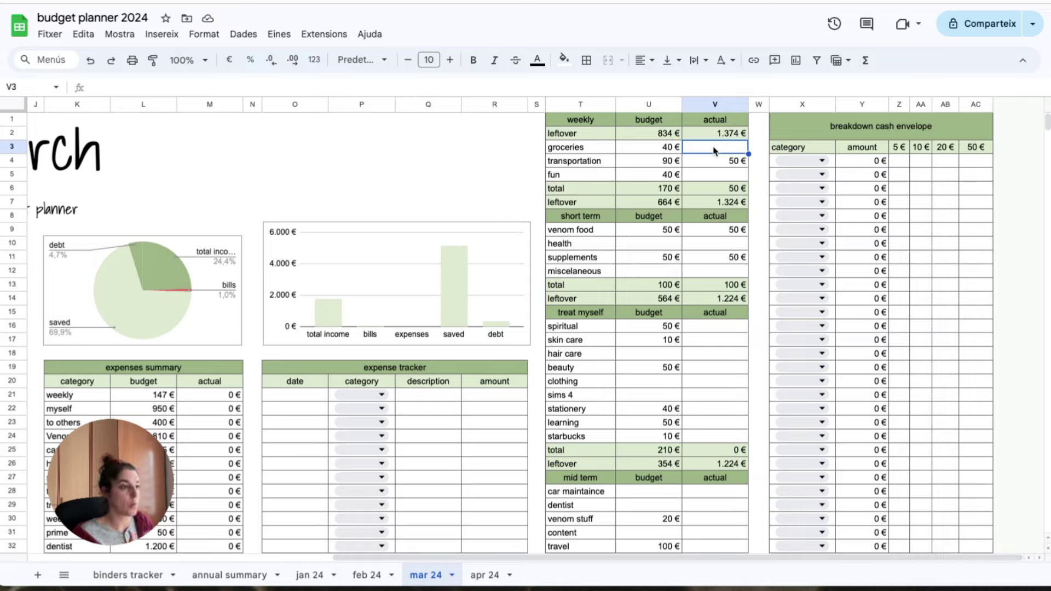
{"action": "type", "text": "40"}
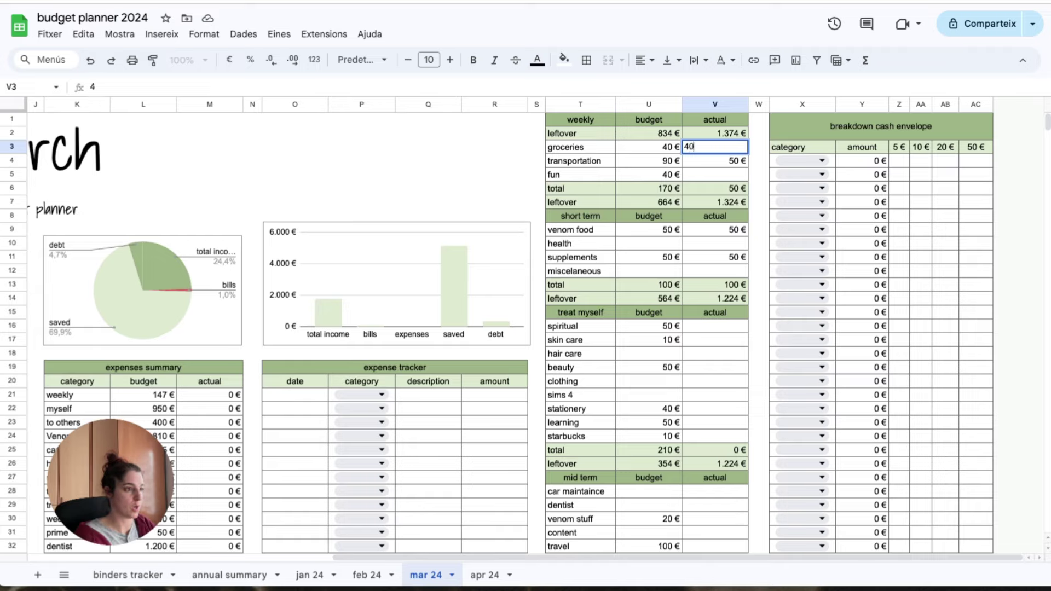
{"action": "key", "text": "Return"}
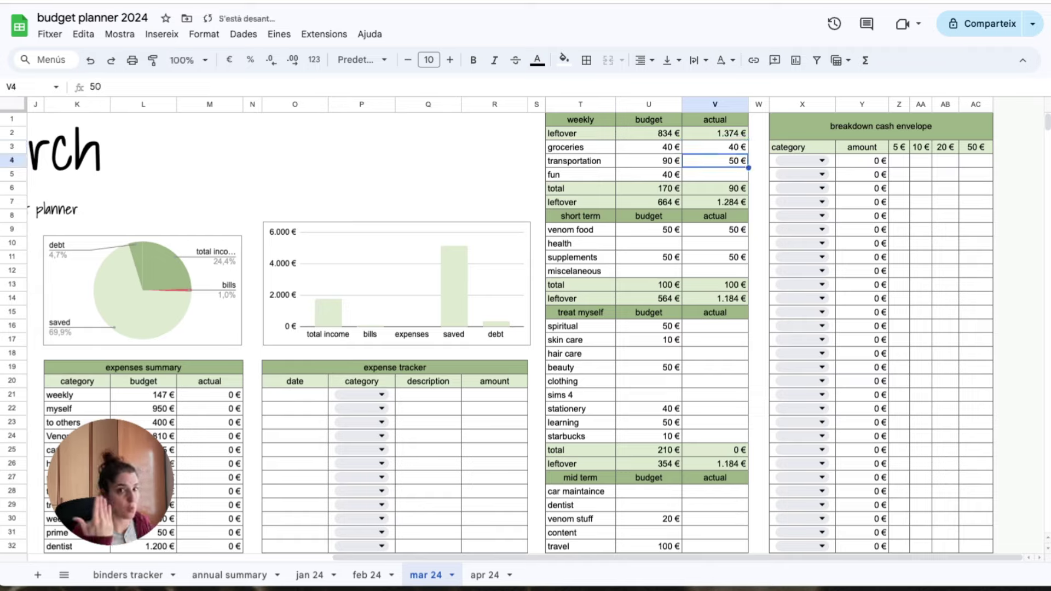
{"action": "left_click", "coordinate": [715, 175]}
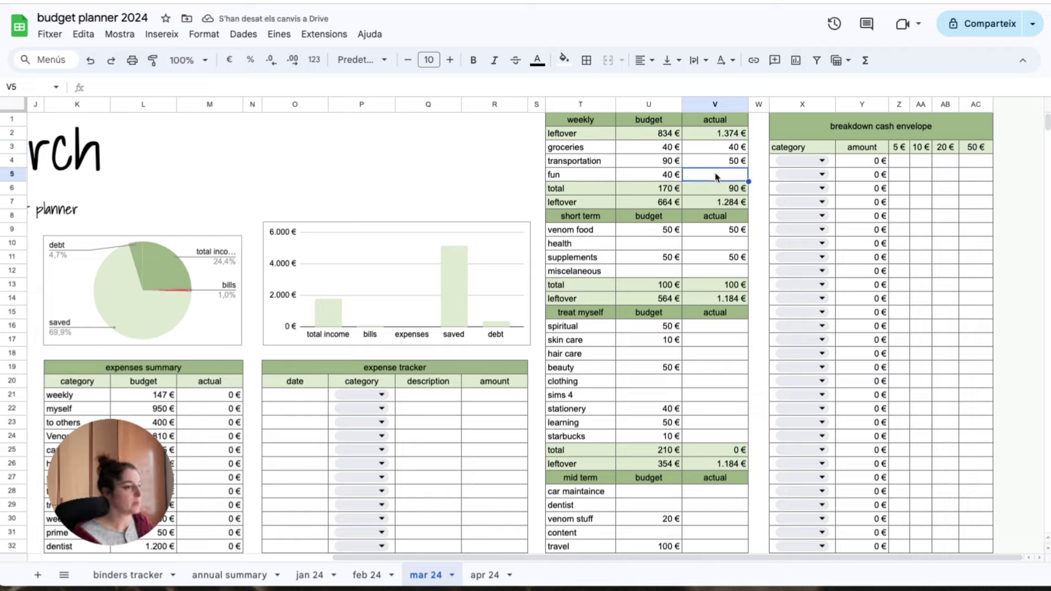
{"action": "type", "text": "40"}
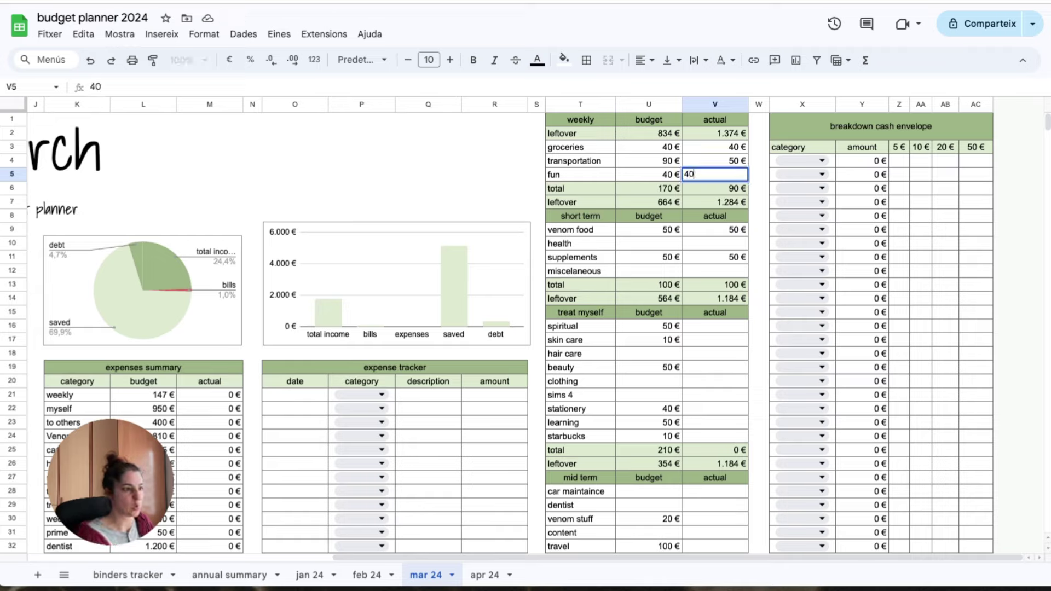
{"action": "key", "text": "Return"}
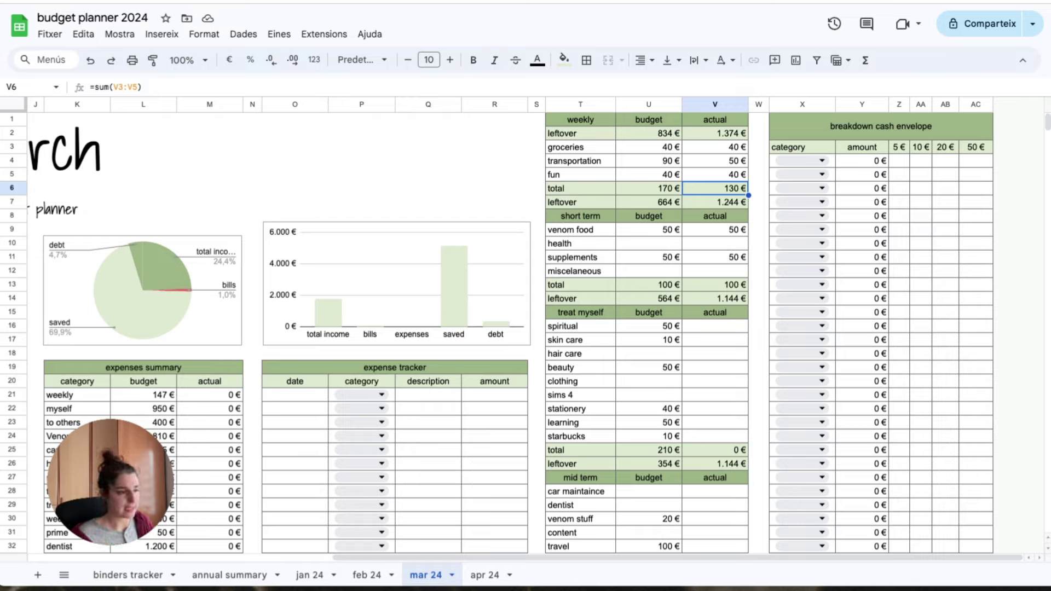
- Review the March treat myself, mid term and long term categories to see which actual amounts still need funding
{"action": "left_click", "coordinate": [711, 176]}
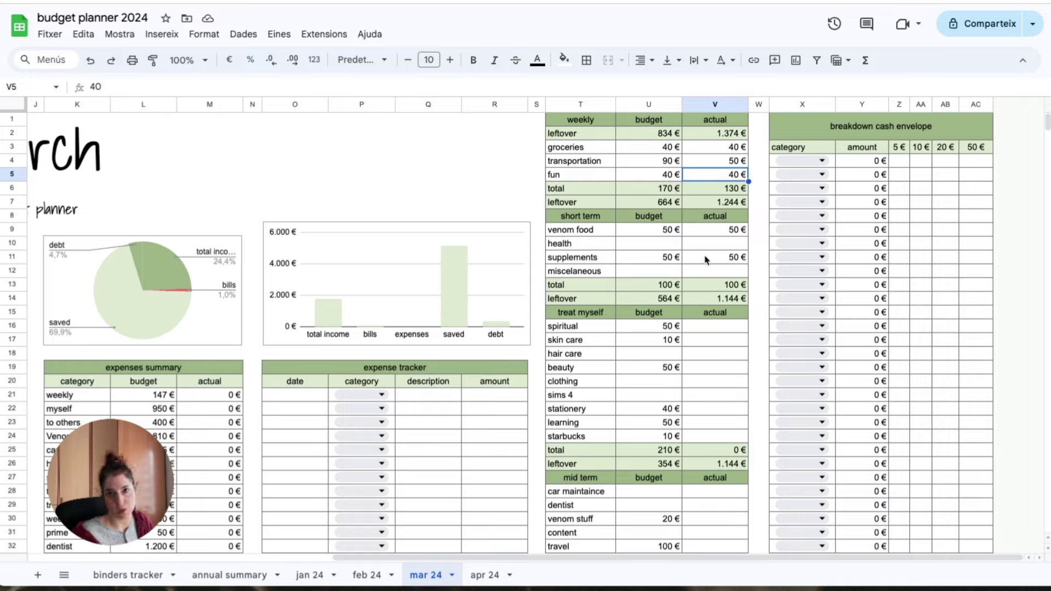
{"action": "scroll", "coordinate": [714, 394], "scroll_direction": "down", "scroll_amount": 2}
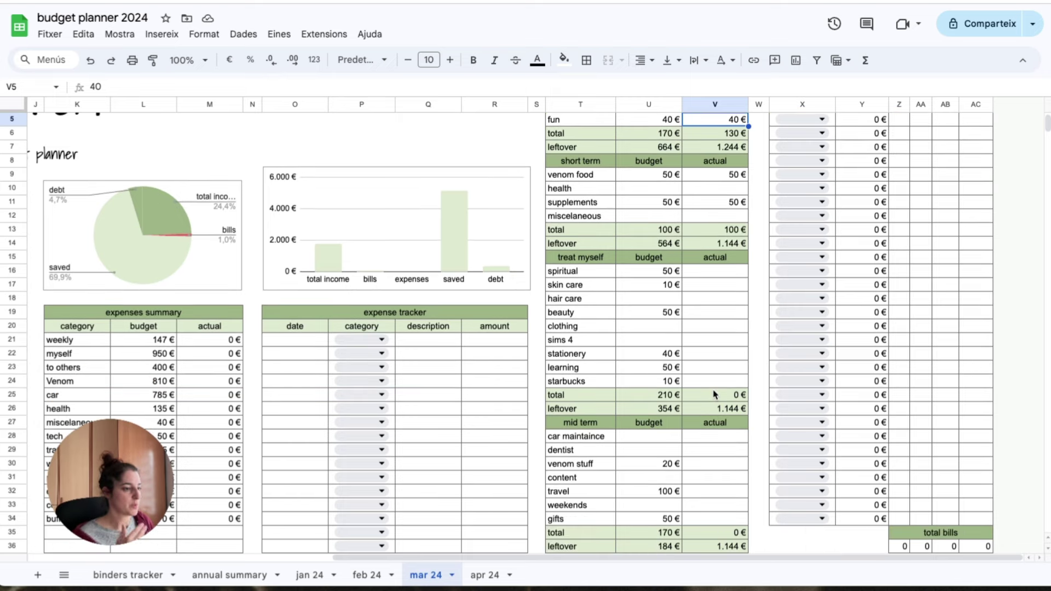
{"action": "scroll", "coordinate": [714, 394], "scroll_direction": "down", "scroll_amount": 3}
{"action": "left_click", "coordinate": [714, 367]}
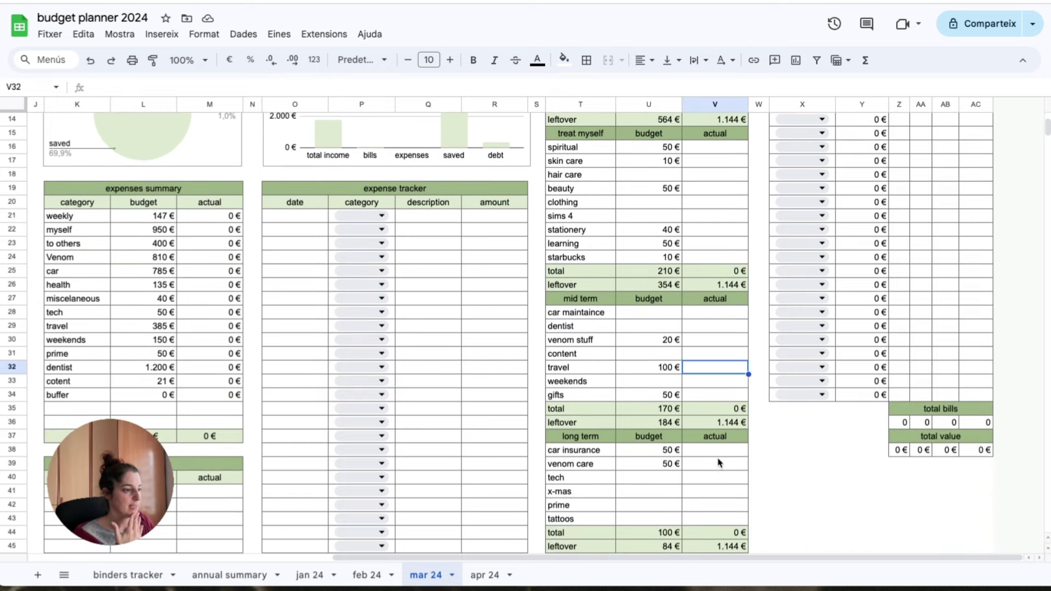
{"action": "left_click", "coordinate": [719, 451]}
{"action": "scroll", "coordinate": [606, 477], "scroll_direction": "down", "scroll_amount": 3}
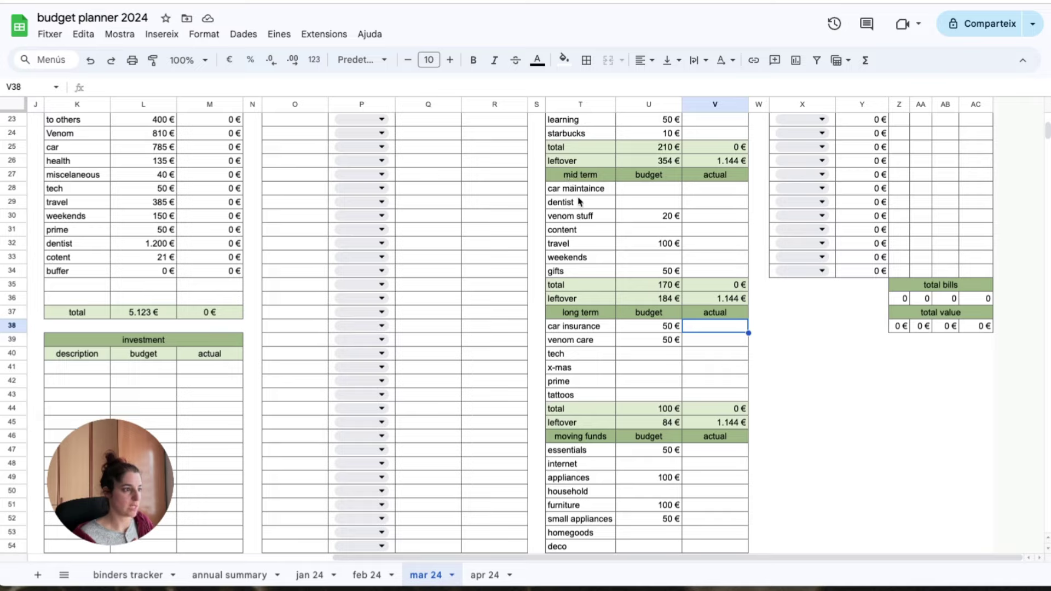
{"action": "left_click", "coordinate": [565, 180]}
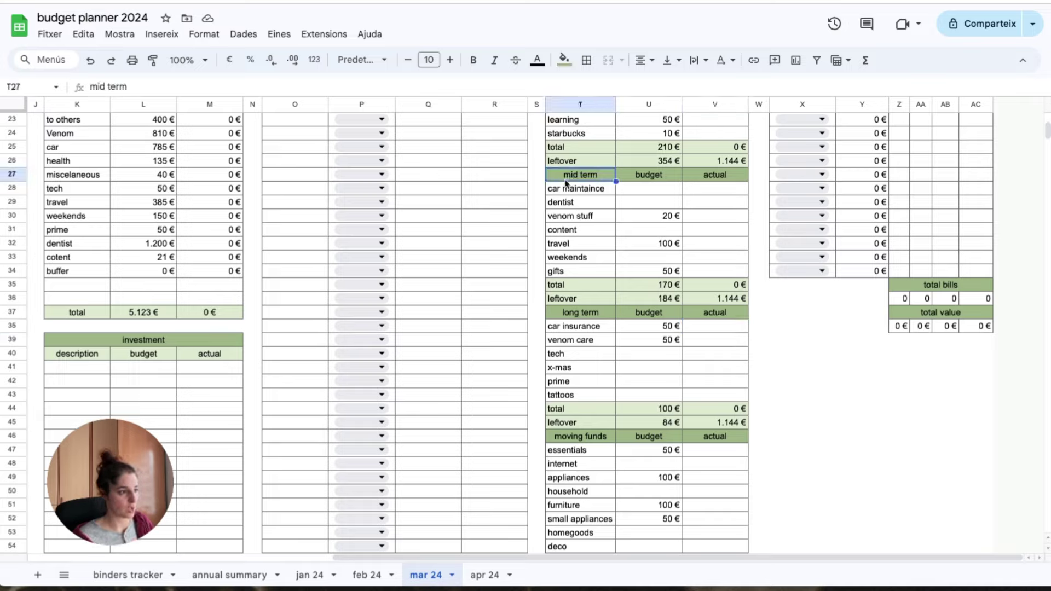
{"action": "left_click", "coordinate": [578, 311]}
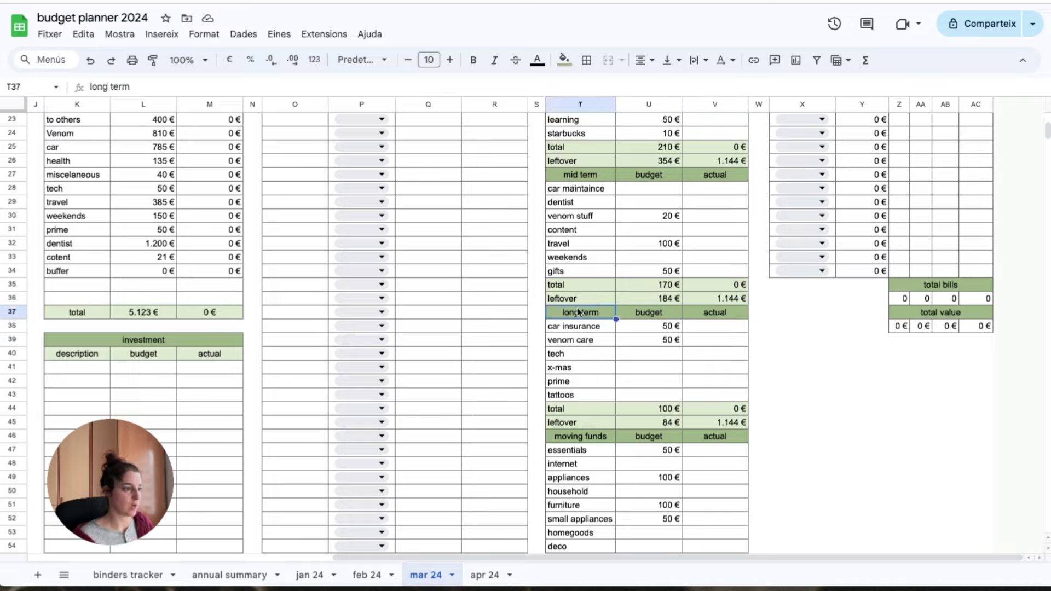
{"action": "left_click", "coordinate": [706, 339]}
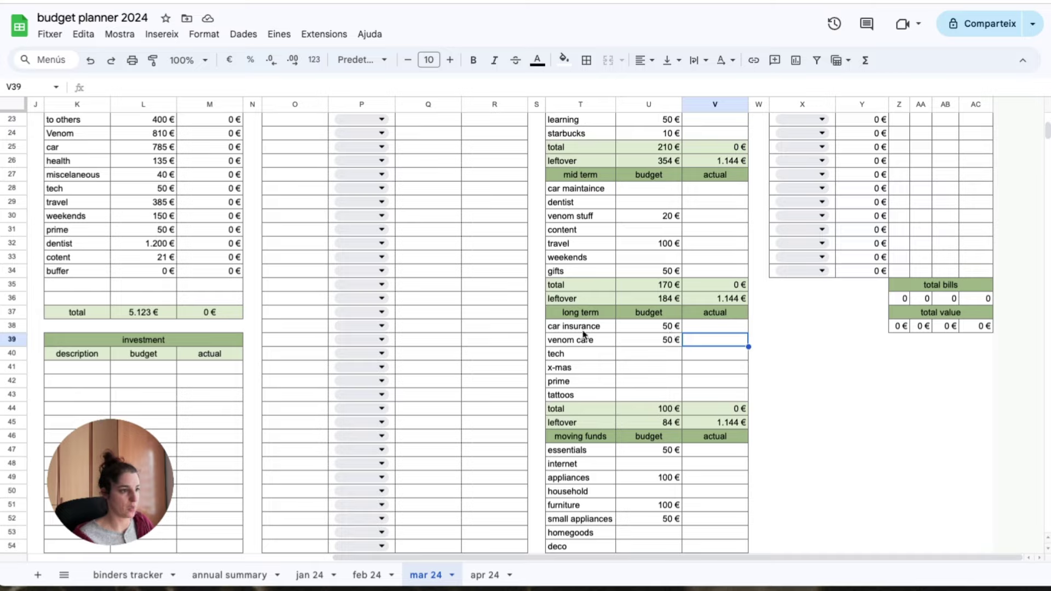
- Set the actual amount for car insurance in the long term category to 50 €
{"action": "left_click", "coordinate": [727, 327]}
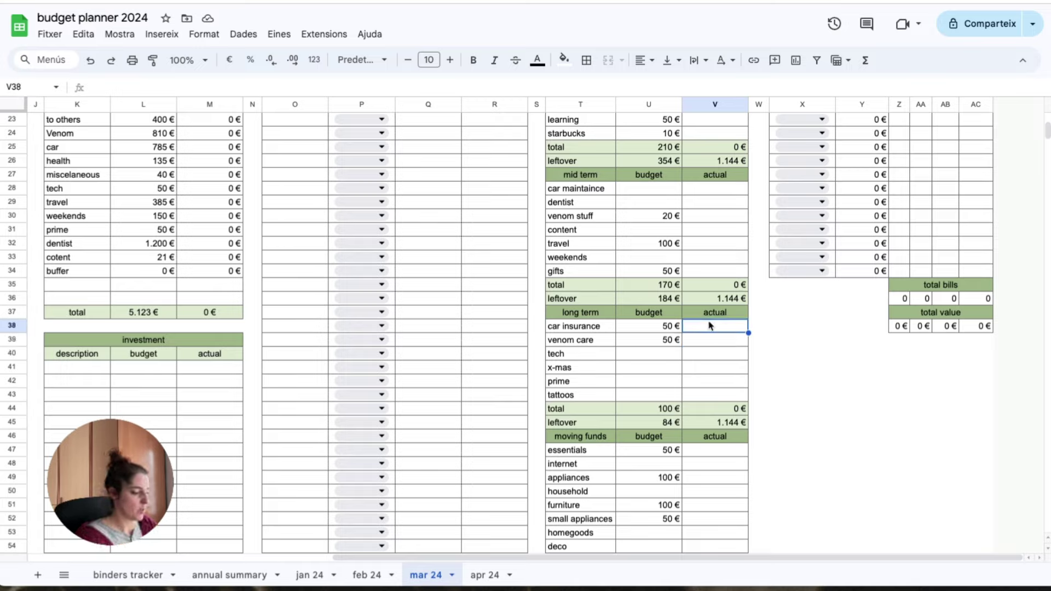
{"action": "type", "text": "50"}
{"action": "key", "text": "Return"}
- Clear the stray 255 note beside the invest row under extra savings
{"action": "scroll", "coordinate": [715, 344], "scroll_direction": "down", "scroll_amount": 4}
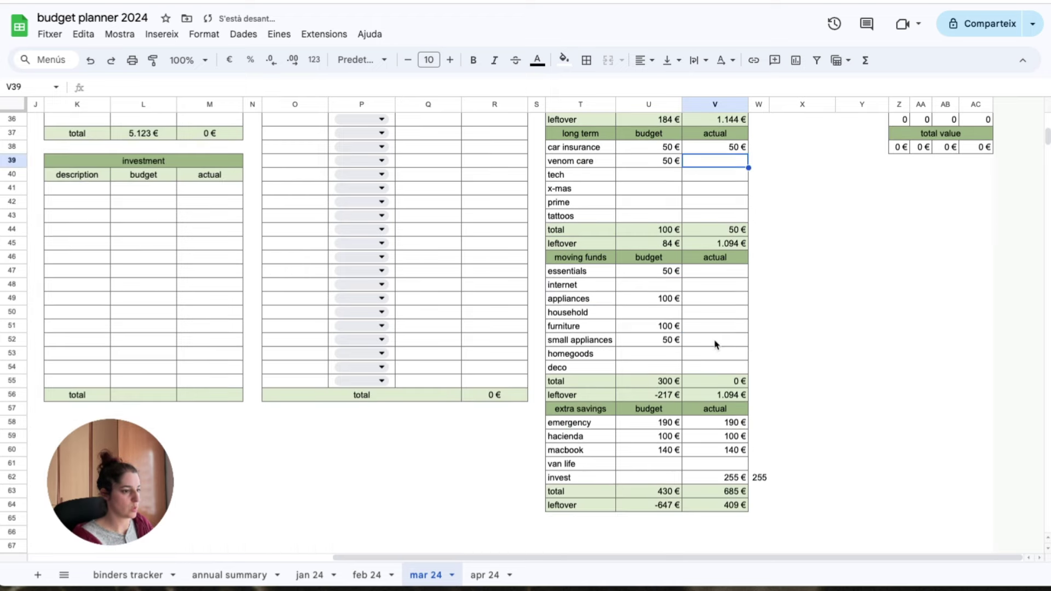
{"action": "scroll", "coordinate": [714, 342], "scroll_direction": "up", "scroll_amount": 1}
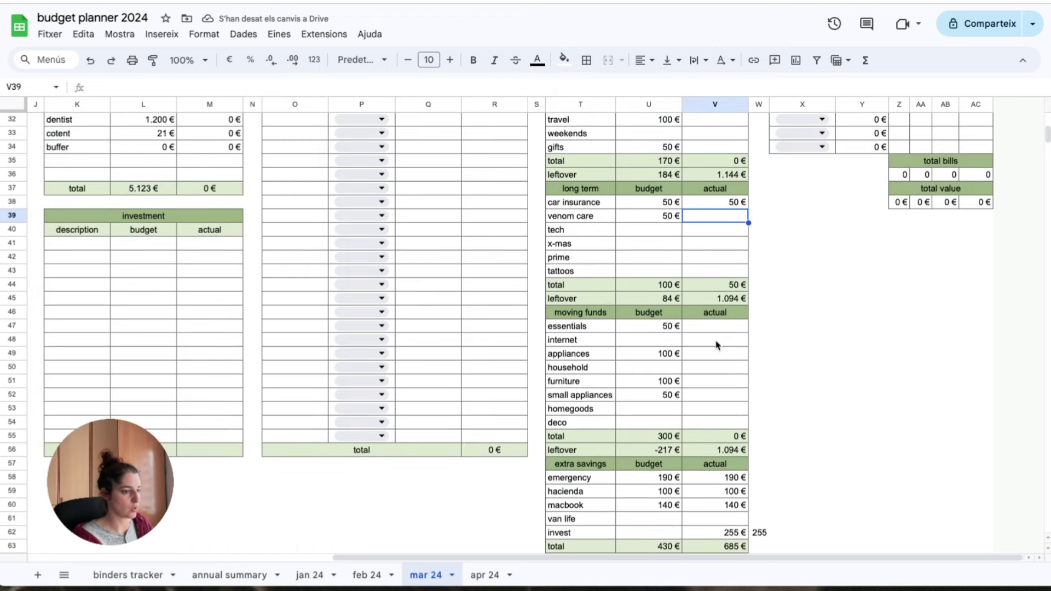
{"action": "left_click", "coordinate": [761, 534]}
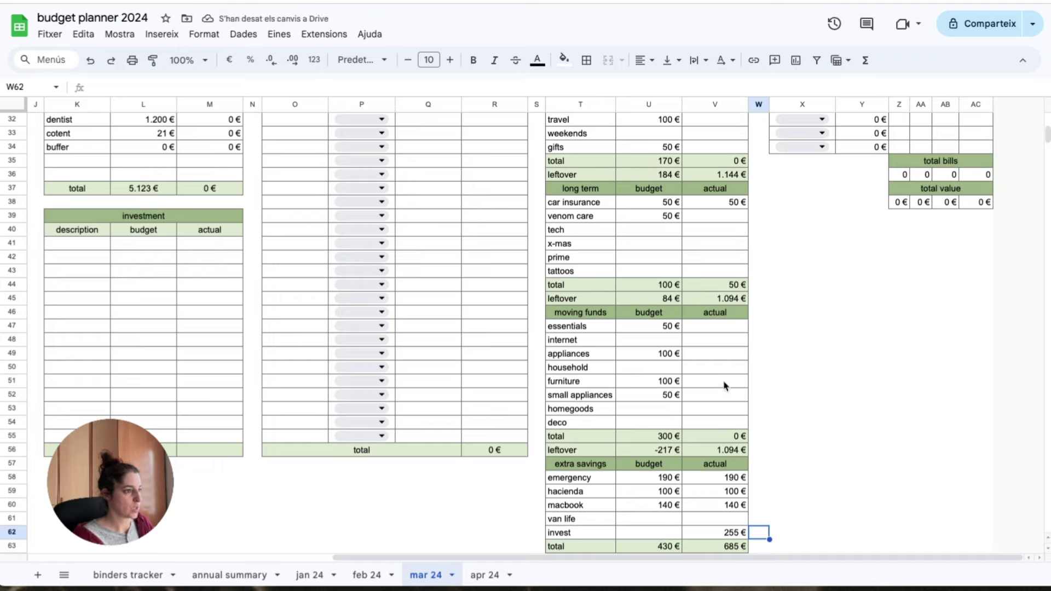
- Set the actual amount for venom care in the long term category to 50 €
{"action": "left_click", "coordinate": [716, 218]}
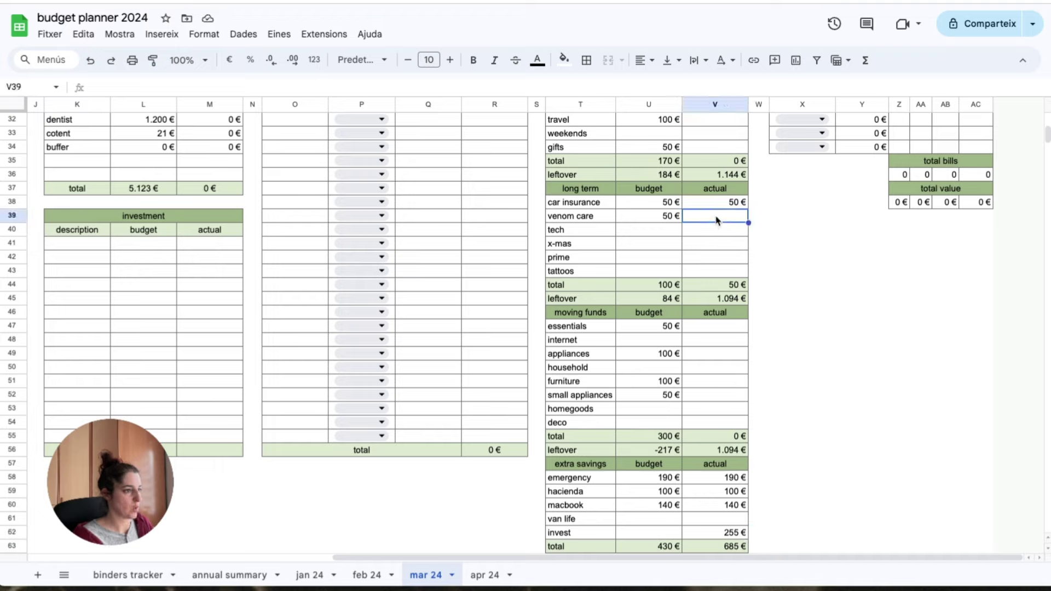
{"action": "type", "text": "50"}
{"action": "key", "text": "Return"}
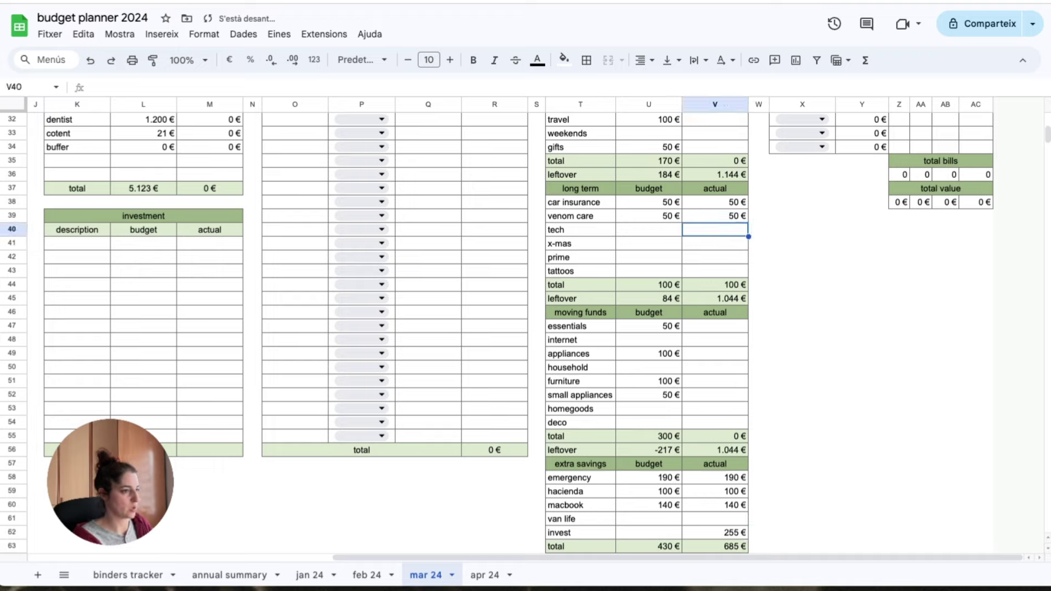
- Set the actual amount for travel in the mid term category to 50 €
{"action": "scroll", "coordinate": [715, 267], "scroll_direction": "up", "scroll_amount": 3}
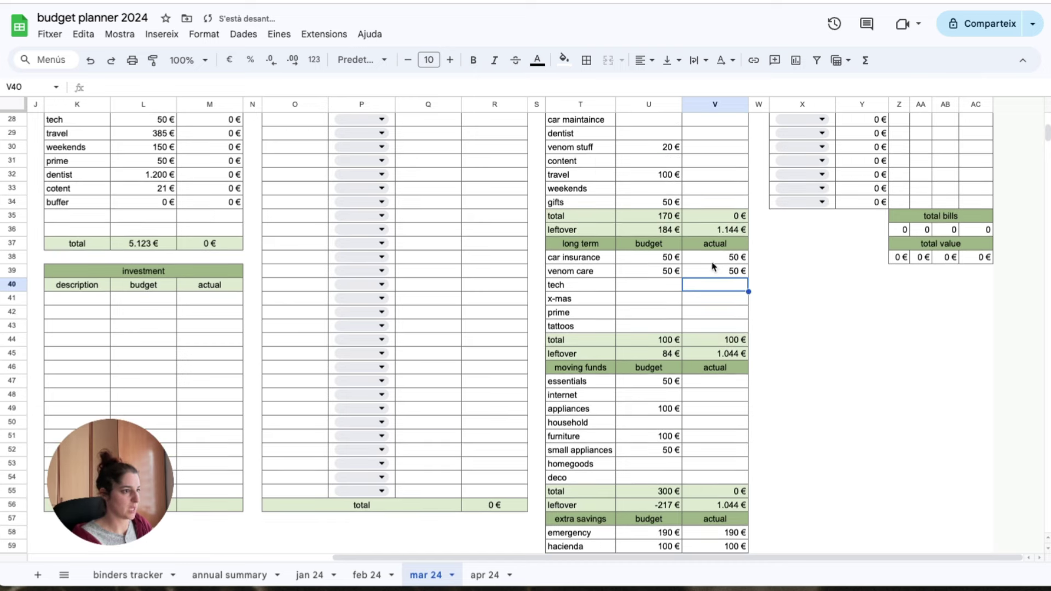
{"action": "left_click", "coordinate": [709, 192]}
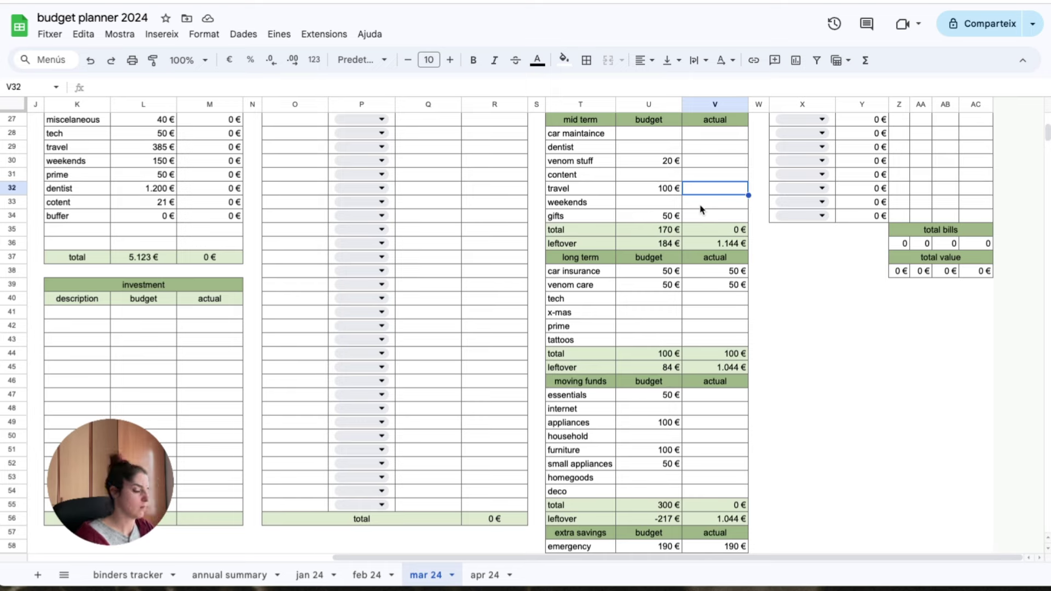
{"action": "type", "text": "50"}
{"action": "key", "text": "Return"}
- Check the February gifts balance in the binders tracker and set the March actual amount for gifts to 20 €
{"action": "scroll", "coordinate": [706, 213], "scroll_direction": "down", "scroll_amount": 2}
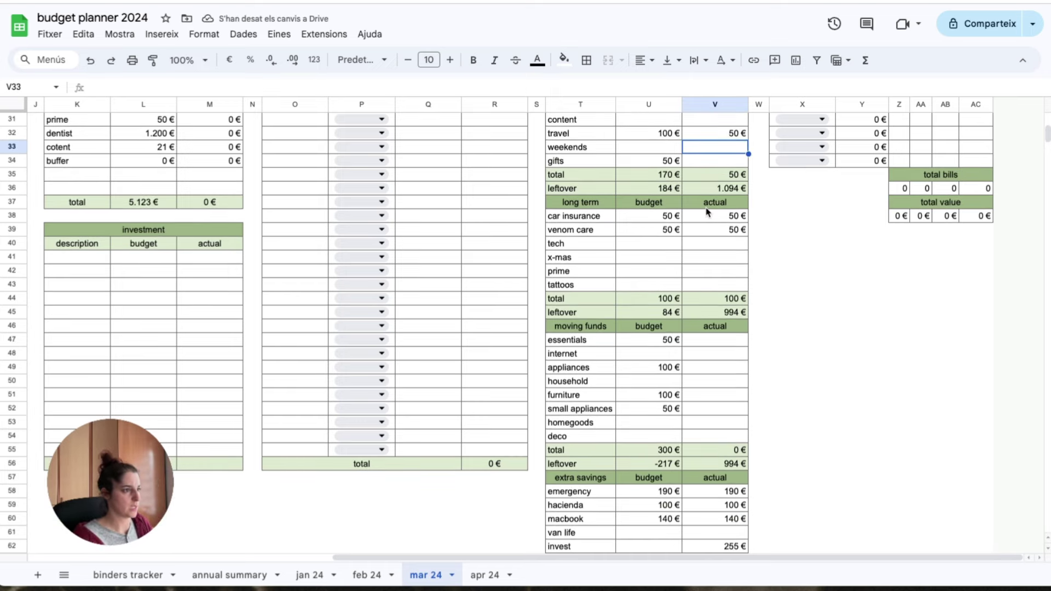
{"action": "left_click", "coordinate": [725, 163]}
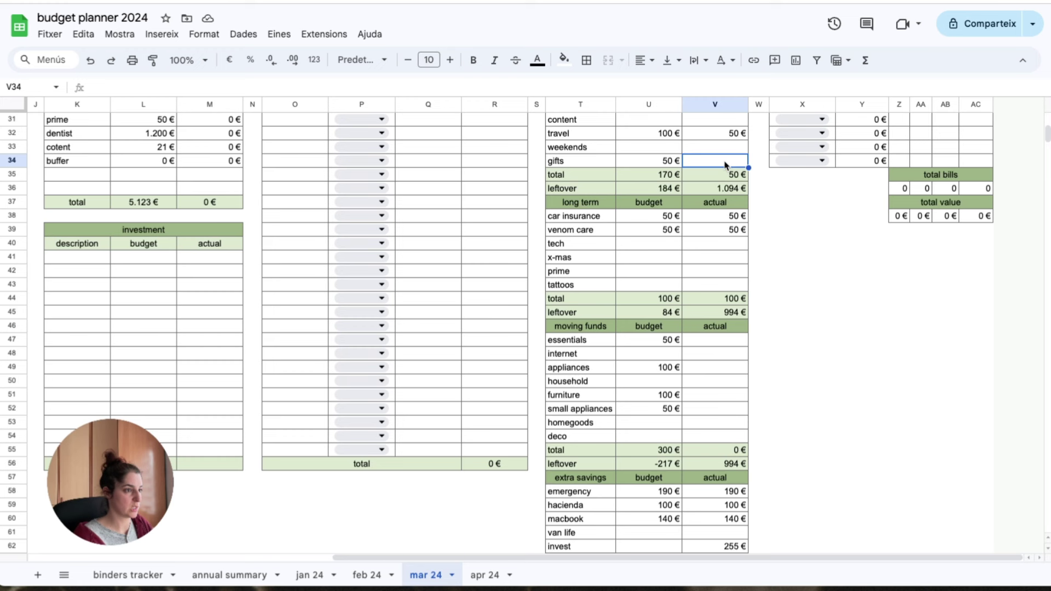
{"action": "left_click", "coordinate": [110, 579]}
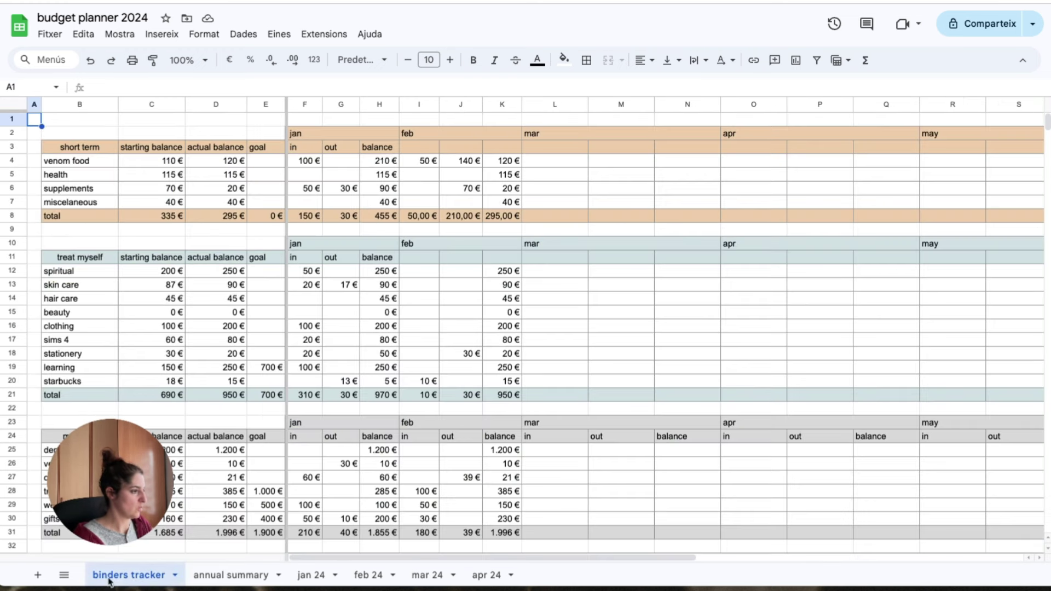
{"action": "left_click", "coordinate": [495, 521]}
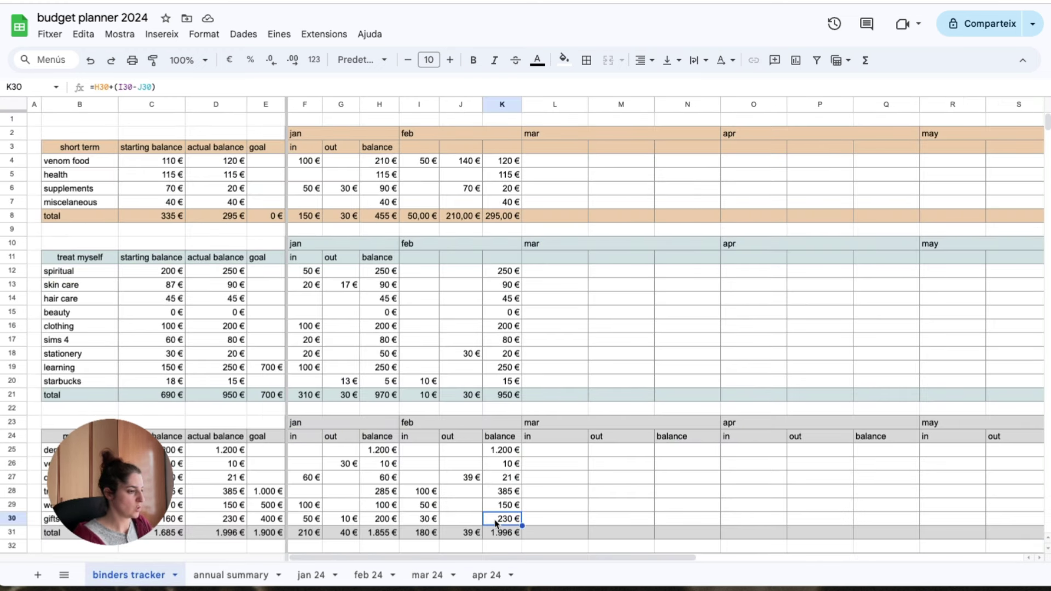
{"action": "left_click", "coordinate": [426, 575]}
{"action": "key", "text": "Return"}
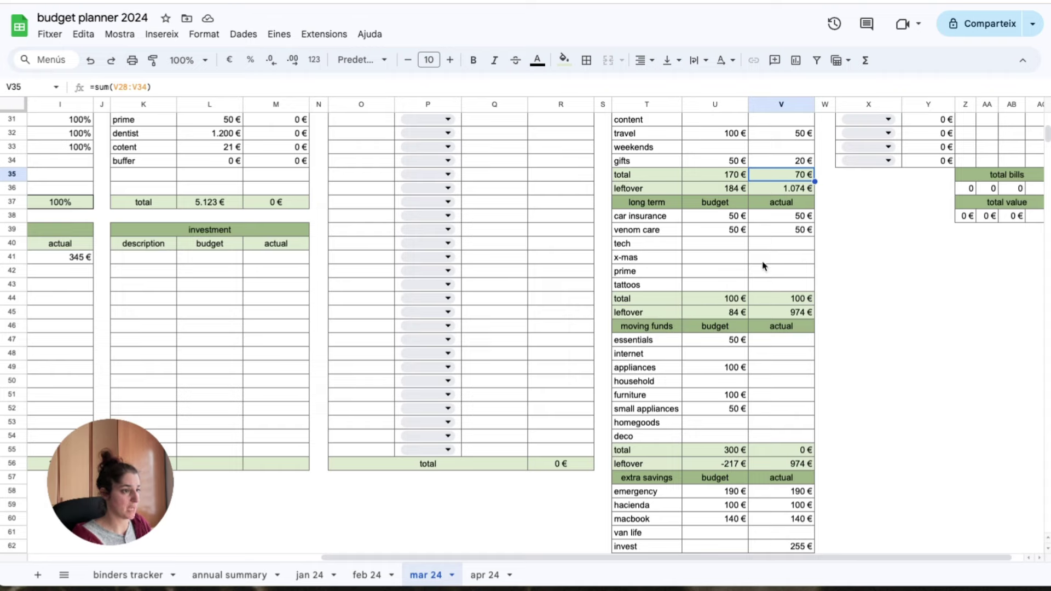
- Set the actual amount for learning in the treat myself category to 50 €
{"action": "scroll", "coordinate": [765, 266], "scroll_direction": "down", "scroll_amount": 2}
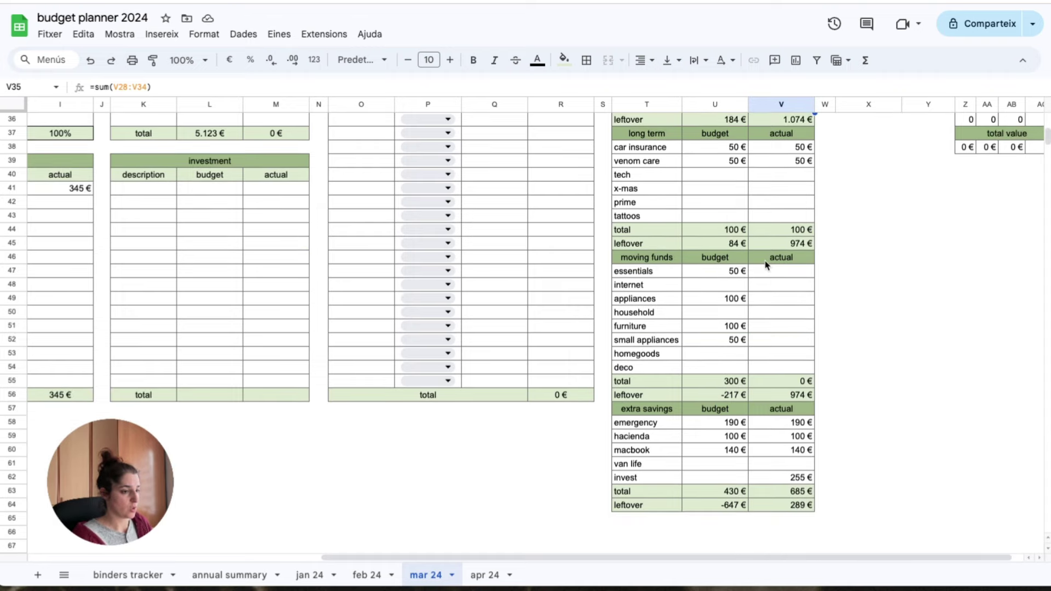
{"action": "scroll", "coordinate": [767, 265], "scroll_direction": "up", "scroll_amount": 12}
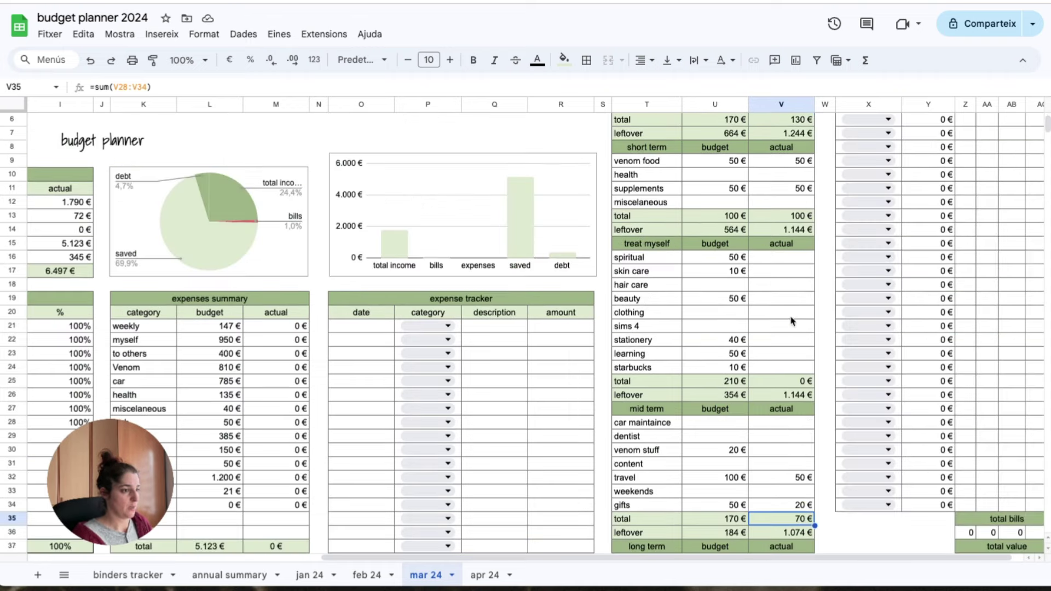
{"action": "left_click", "coordinate": [791, 355]}
{"action": "type", "text": "50"}
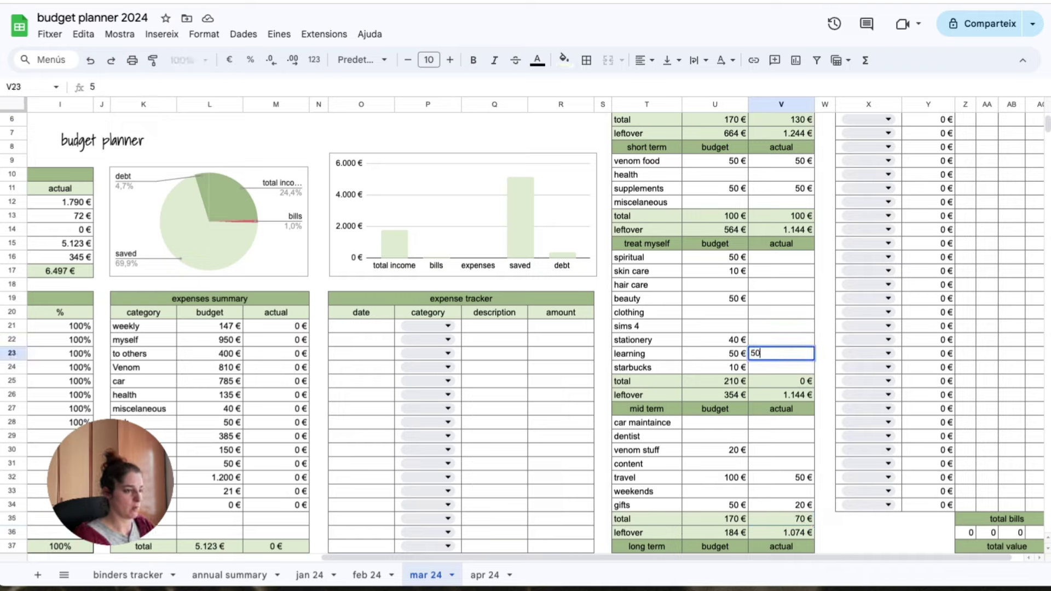
{"action": "key", "text": "Return"}
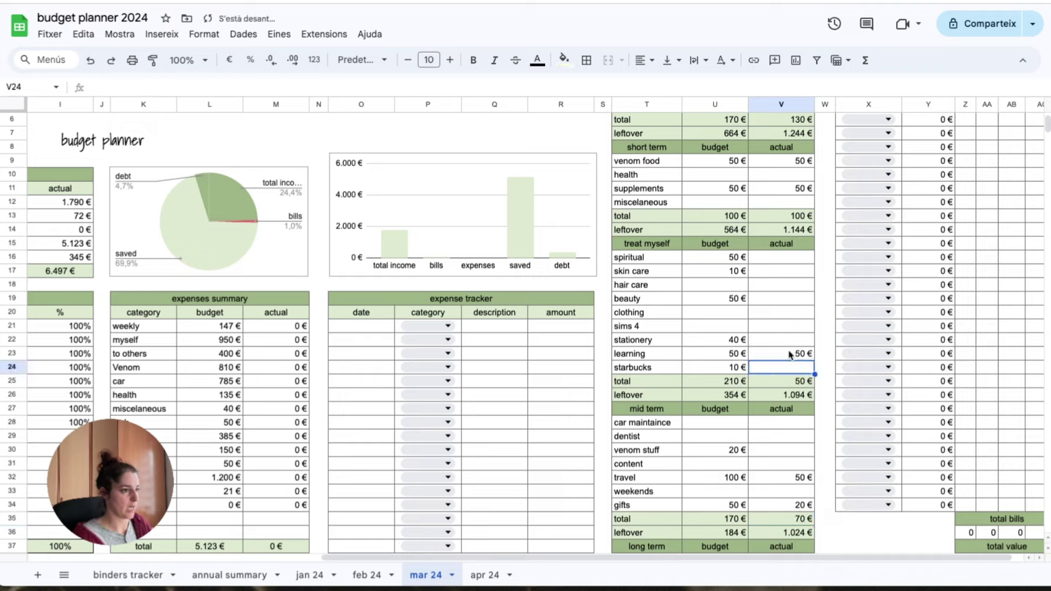
- Set the actual amount for essentials in the moving funds category to 50 €
{"action": "scroll", "coordinate": [780, 334], "scroll_direction": "down", "scroll_amount": 5}
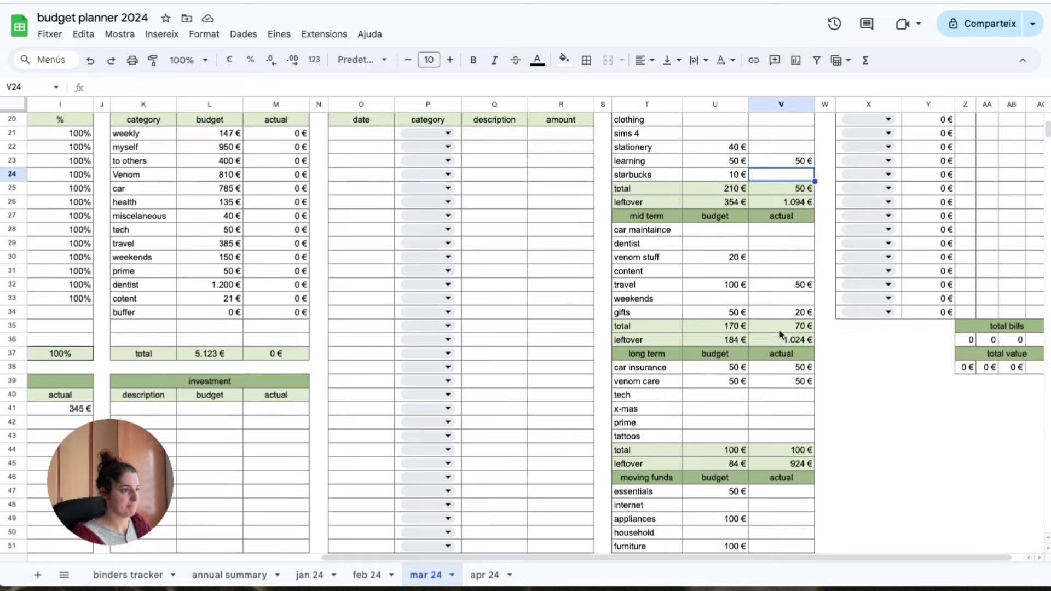
{"action": "scroll", "coordinate": [781, 335], "scroll_direction": "down", "scroll_amount": 6}
{"action": "left_click", "coordinate": [782, 258]}
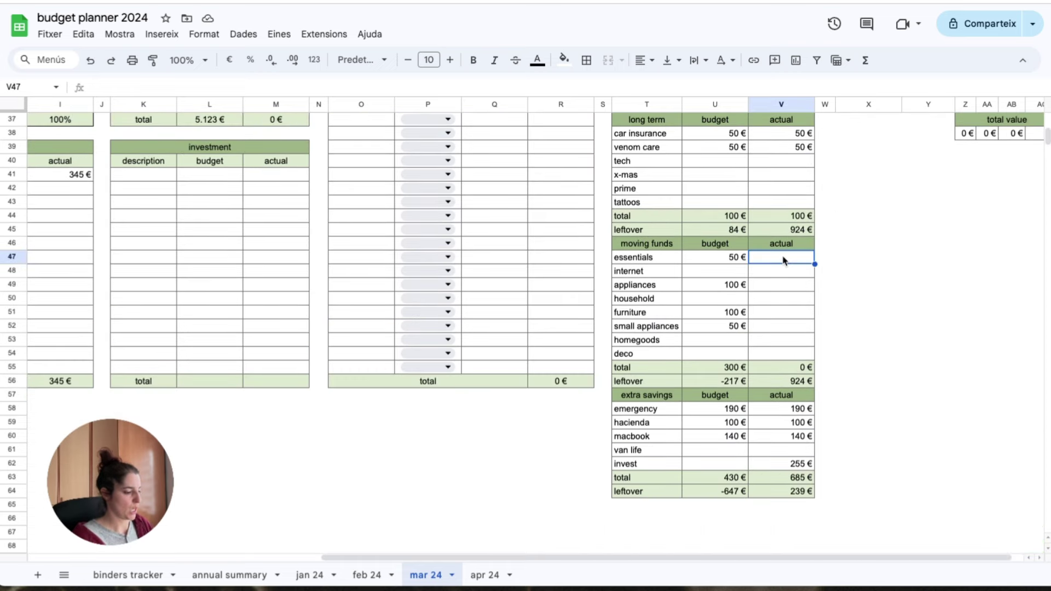
{"action": "type", "text": "50"}
{"action": "key", "text": "Return"}
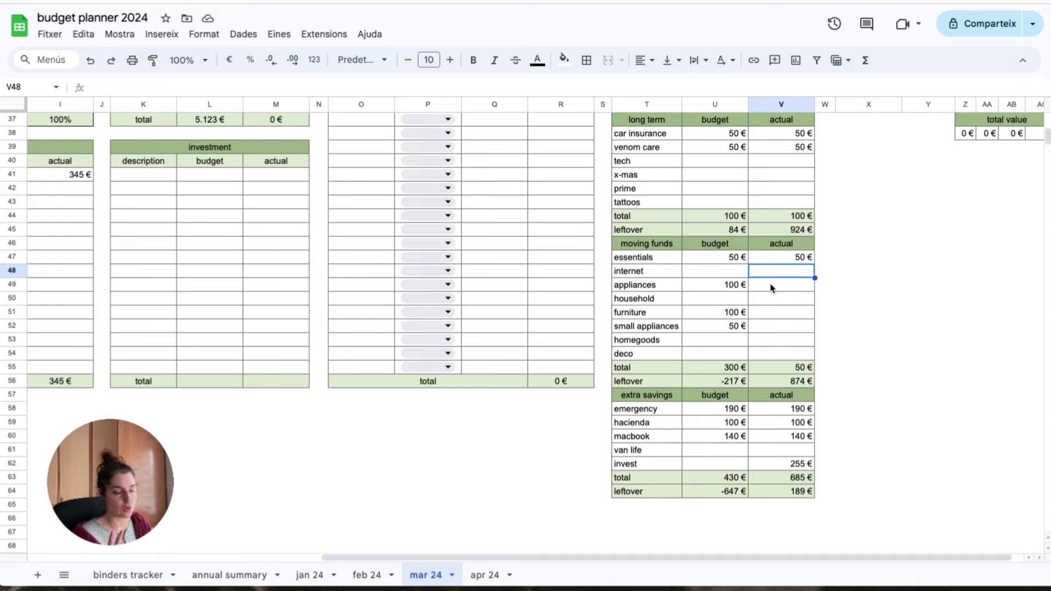
- Set the actual amounts for appliances and furniture in the moving funds category to 50 € each
{"action": "left_click", "coordinate": [657, 245]}
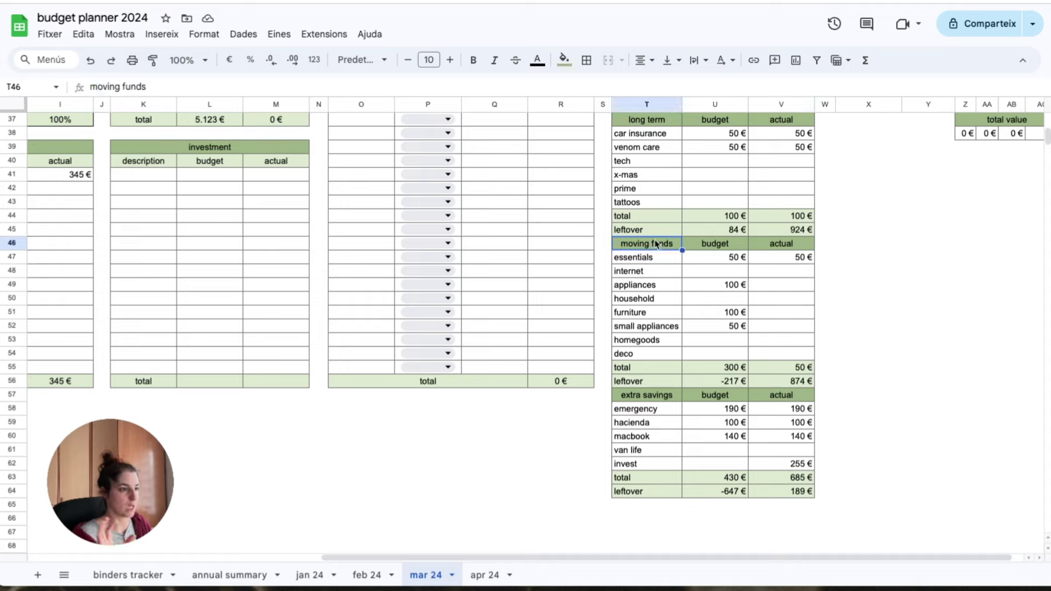
{"action": "left_click", "coordinate": [761, 261]}
{"action": "left_click", "coordinate": [775, 289]}
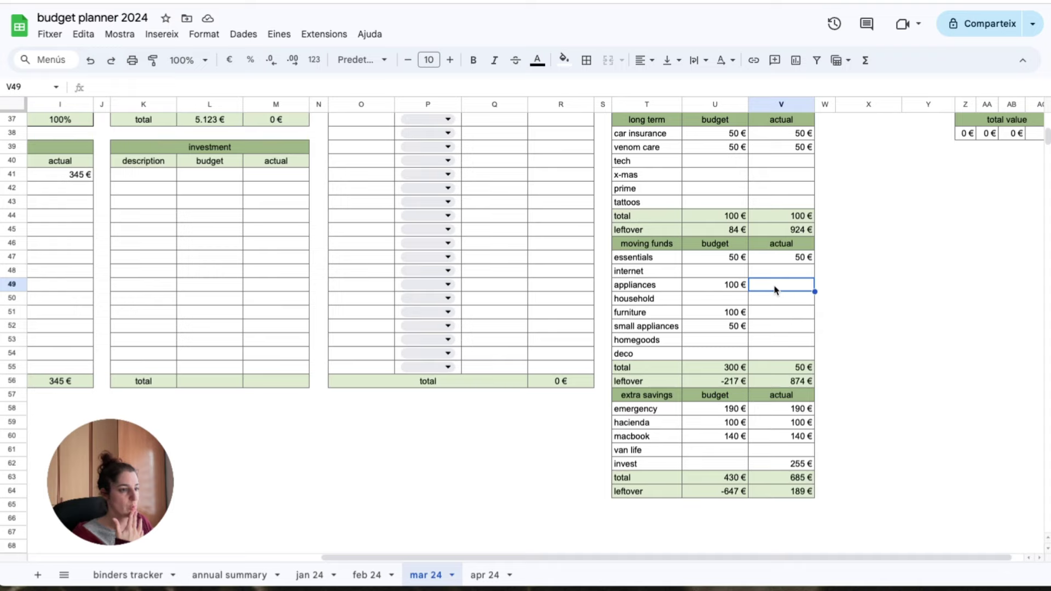
{"action": "type", "text": "5"}
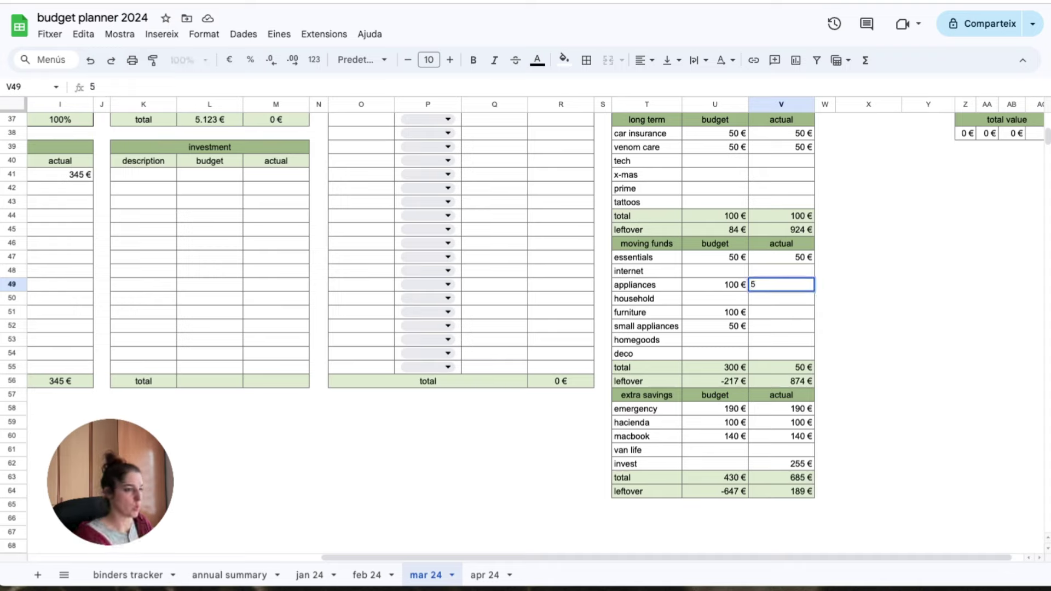
{"action": "type", "text": "0"}
{"action": "key", "text": "Return"}
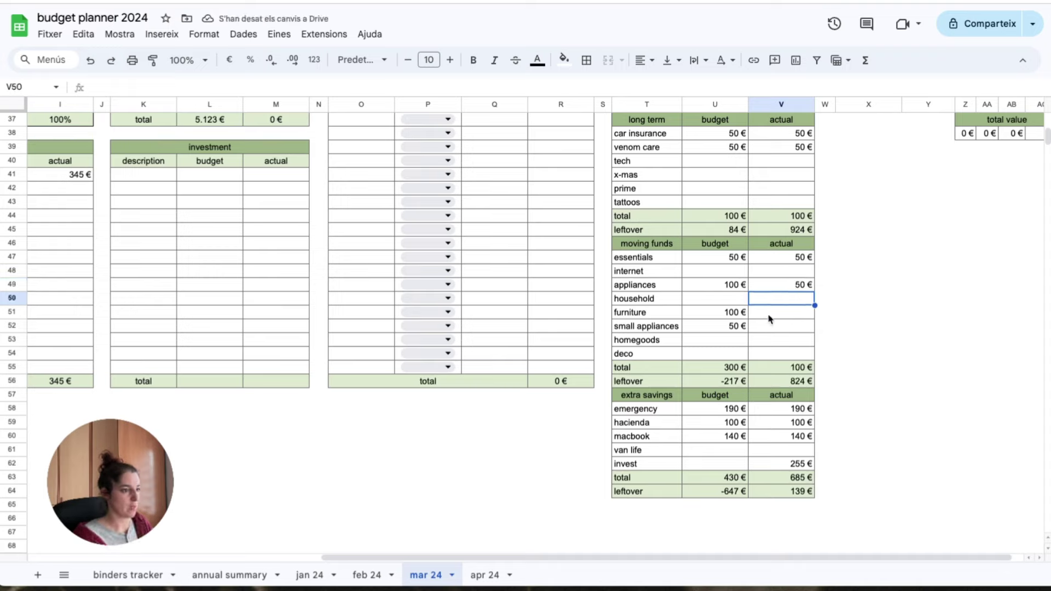
{"action": "left_click", "coordinate": [773, 317]}
{"action": "type", "text": "50"}
{"action": "key", "text": "Return"}
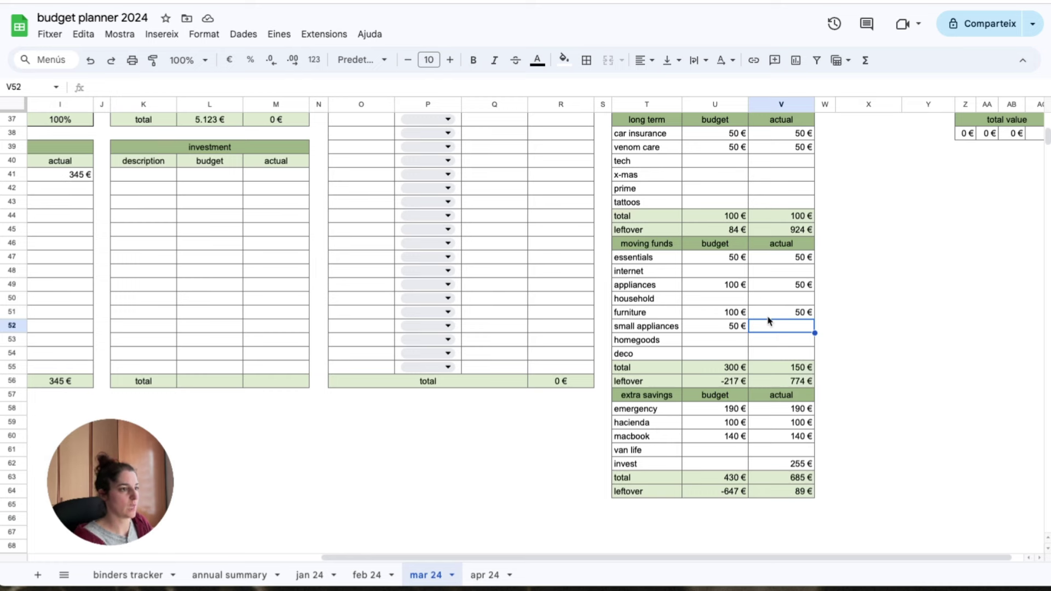
- Set the March actual amount for venom stuff in the mid term category to 30 € and check the final leftover
{"action": "scroll", "coordinate": [768, 321], "scroll_direction": "up", "scroll_amount": 5}
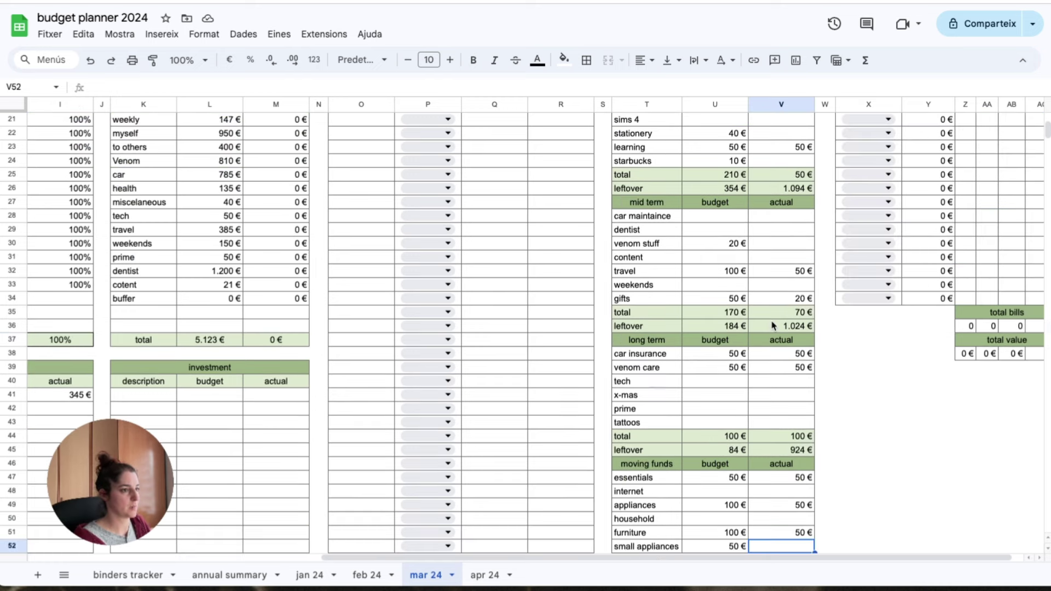
{"action": "left_click", "coordinate": [779, 241]}
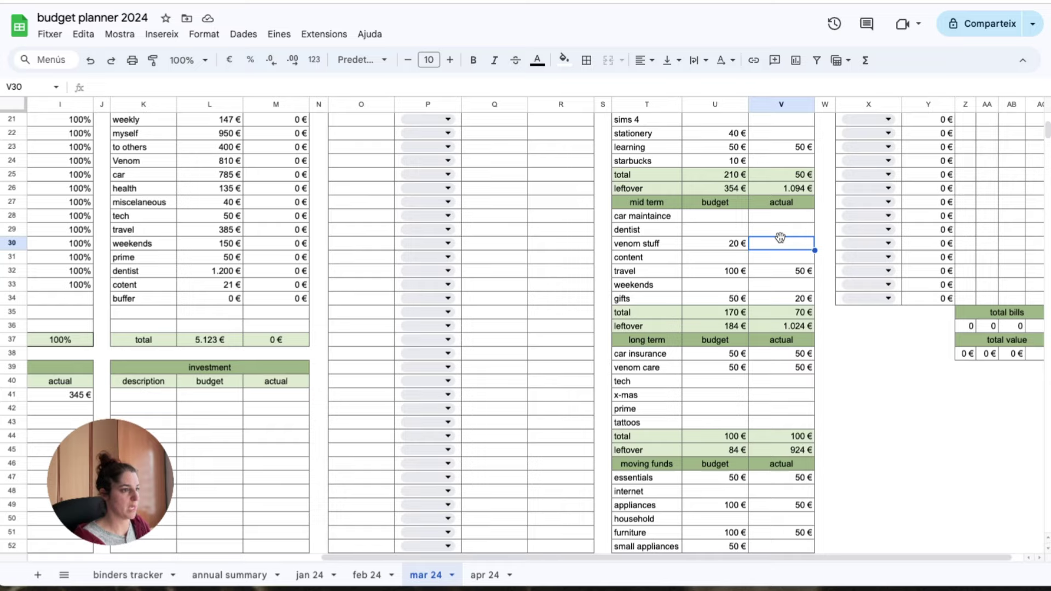
{"action": "left_click", "coordinate": [778, 219]}
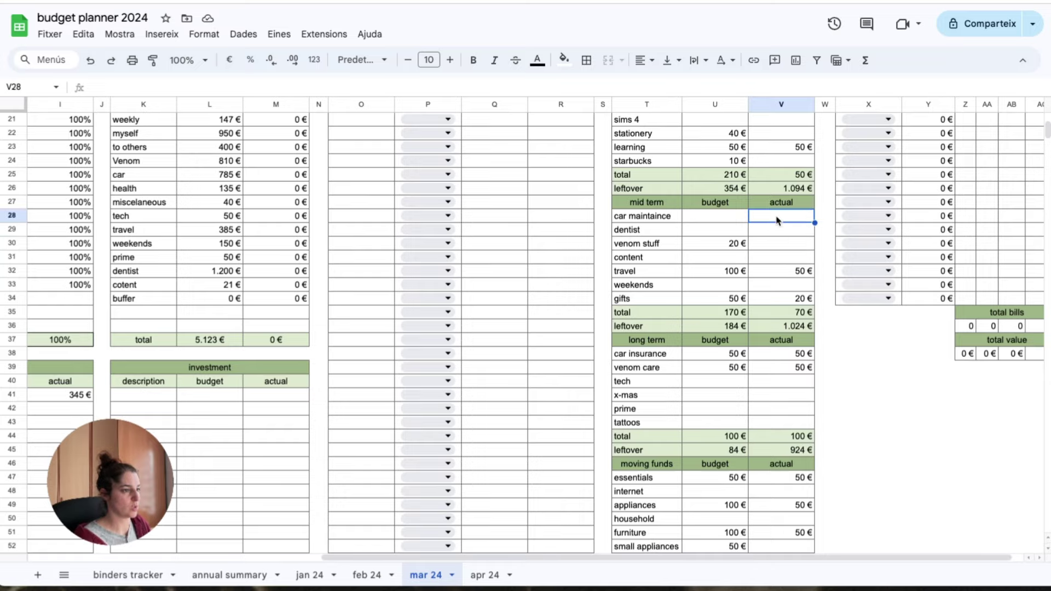
{"action": "left_click", "coordinate": [779, 243]}
{"action": "scroll", "coordinate": [779, 299], "scroll_direction": "up", "scroll_amount": 6}
{"action": "scroll", "coordinate": [777, 298], "scroll_direction": "down", "scroll_amount": 7}
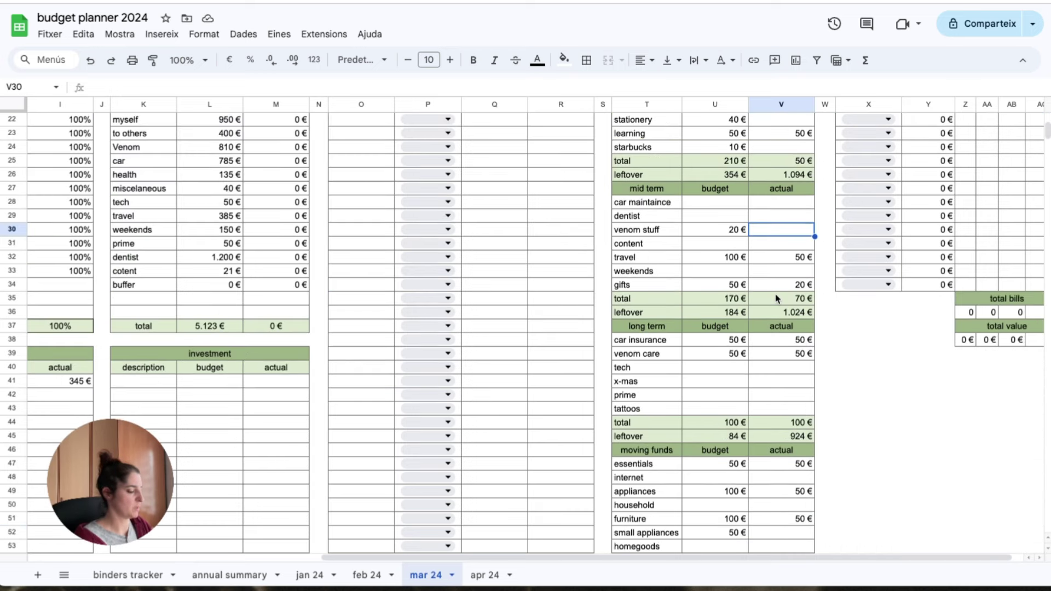
{"action": "type", "text": "30"}
{"action": "key", "text": "Return"}
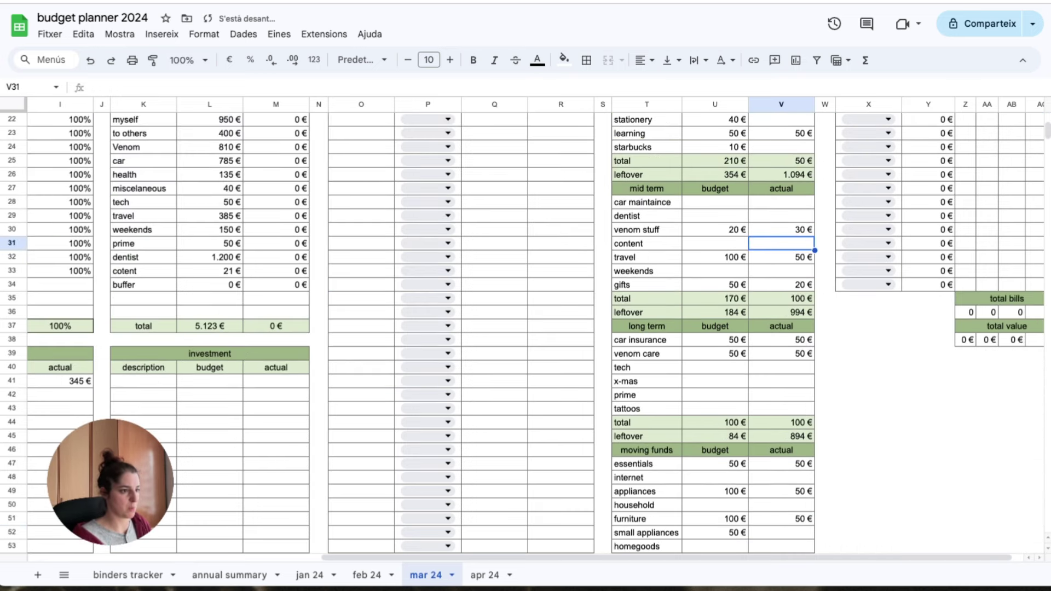
{"action": "scroll", "coordinate": [776, 306], "scroll_direction": "down", "scroll_amount": 6}
{"action": "left_click", "coordinate": [788, 437]}
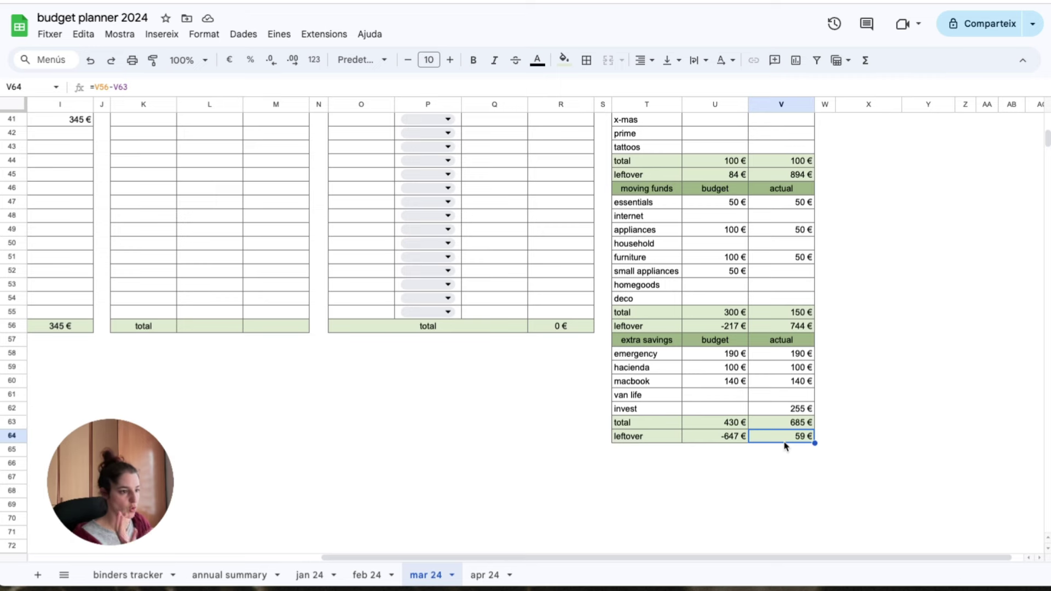
- List groceries, transportation, fun, venom food, supplements, learning, venom stuff, travel and gifts as categories in the breakdown cash envelope table
{"action": "scroll", "coordinate": [778, 365], "scroll_direction": "up", "scroll_amount": 13}
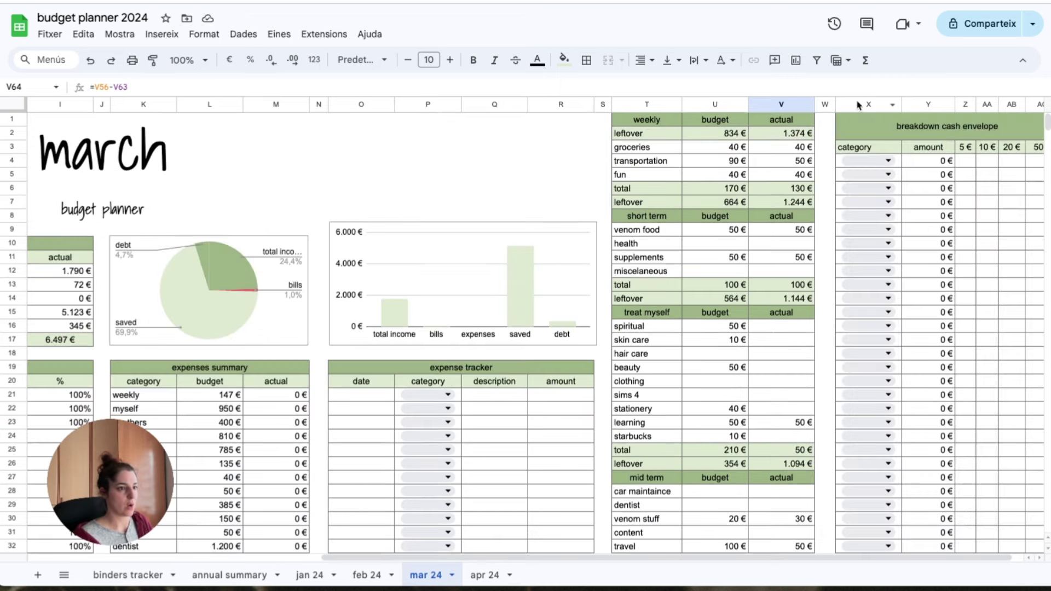
{"action": "left_click_drag", "start_coordinate": [668, 558], "coordinate": [679, 558]}
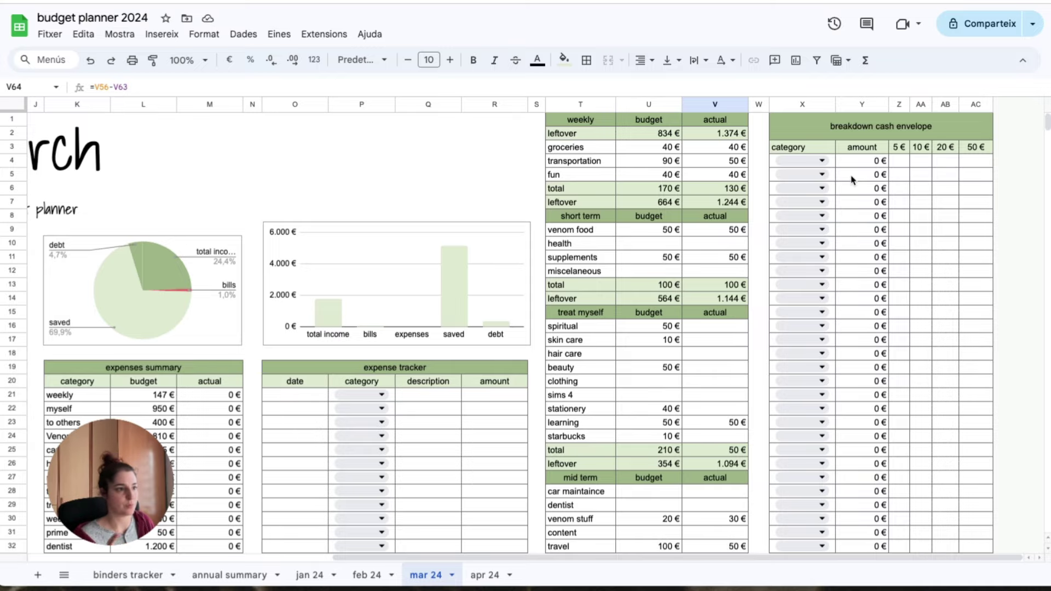
{"action": "left_click", "coordinate": [799, 161]}
{"action": "left_click", "coordinate": [799, 216]}
{"action": "left_click", "coordinate": [799, 243]}
{"action": "scroll", "coordinate": [799, 273], "scroll_direction": "down", "scroll_amount": 2}
{"action": "left_click", "coordinate": [800, 215]}
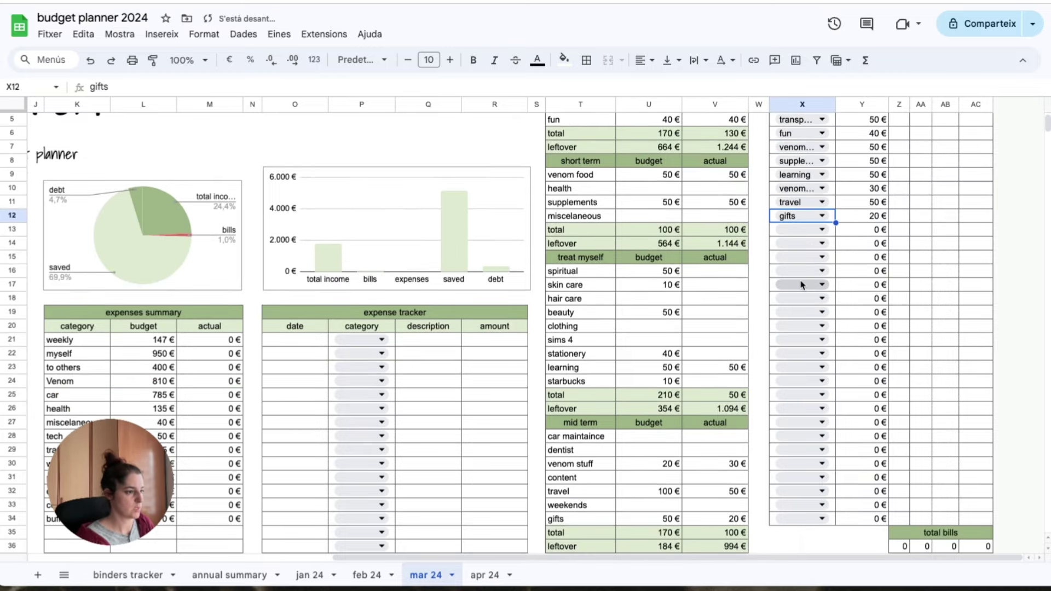
- Add car insurance, venom care, essentials, appliances, furniture, hacienda and macbook to the breakdown cash envelope categories
{"action": "left_click", "coordinate": [801, 230]}
{"action": "left_click", "coordinate": [801, 243]}
{"action": "scroll", "coordinate": [801, 274], "scroll_direction": "down", "scroll_amount": 5}
{"action": "scroll", "coordinate": [801, 274], "scroll_direction": "up", "scroll_amount": 4}
{"action": "left_click", "coordinate": [801, 299]}
{"action": "type", "text": "m"}
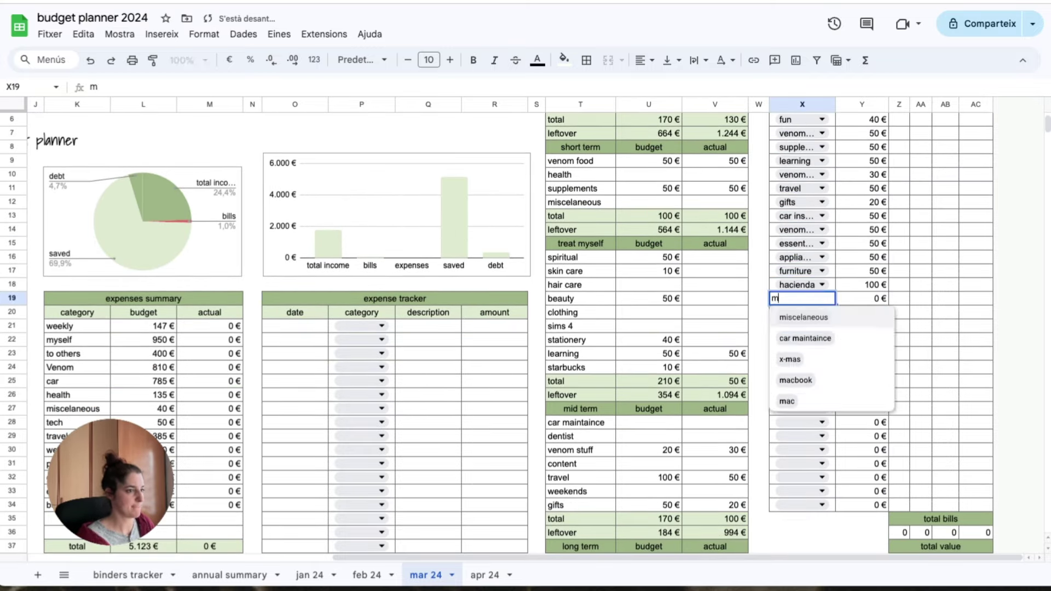
{"action": "left_click", "coordinate": [796, 379]}
- Enter bill counts matching each envelope's amount in 10 €, 20 € and 50 € bills, with two 20 € and two 50 € for macbook
{"action": "scroll", "coordinate": [874, 329], "scroll_direction": "up", "scroll_amount": 5}
{"action": "left_click", "coordinate": [976, 172]}
{"action": "type", "text": "1"}
{"action": "left_click", "coordinate": [945, 347]}
{"action": "type", "text": "2"}
{"action": "key", "text": "Return"}
{"action": "scroll", "coordinate": [875, 329], "scroll_direction": "down", "scroll_amount": 4}
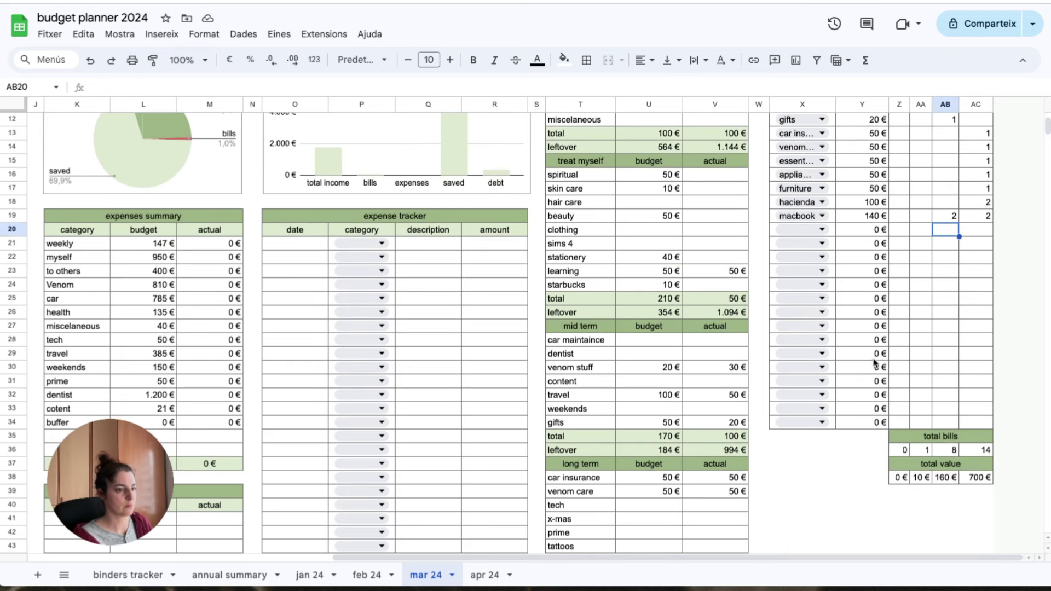
- Check the total bills needed per denomination and sum the total values of the 10 €, 20 € and 50 € bills
{"action": "scroll", "coordinate": [874, 362], "scroll_direction": "up", "scroll_amount": 2}
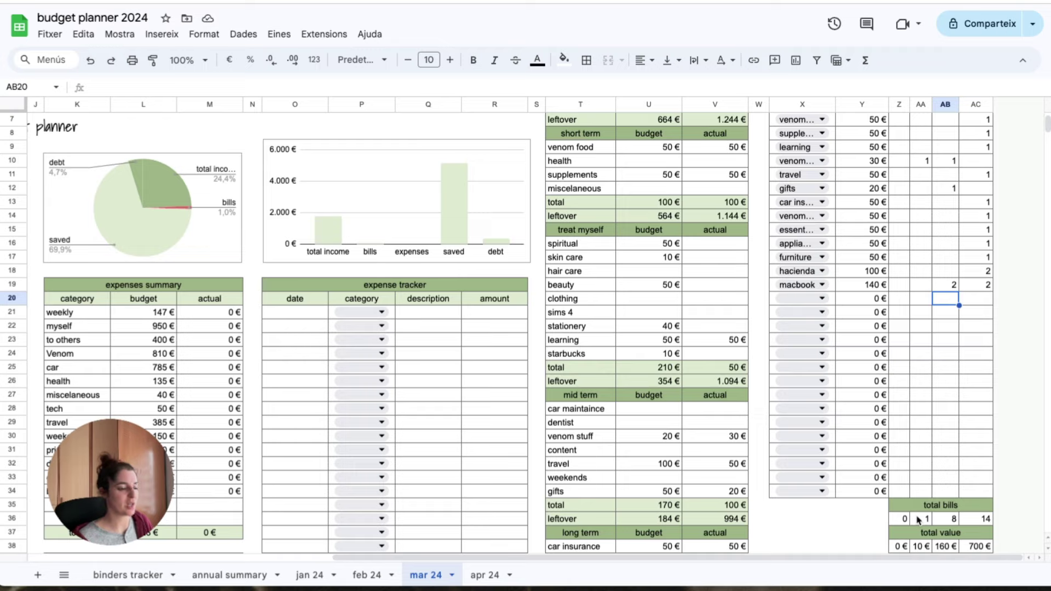
{"action": "left_click", "coordinate": [945, 521]}
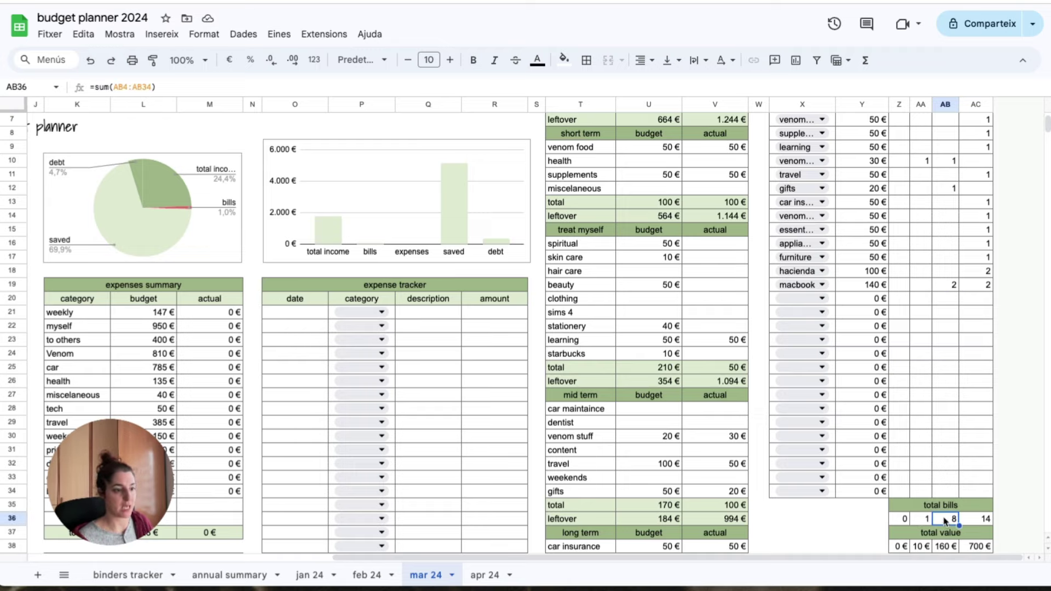
{"action": "scroll", "coordinate": [947, 520], "scroll_direction": "down", "scroll_amount": 1}
{"action": "left_click", "coordinate": [977, 508]}
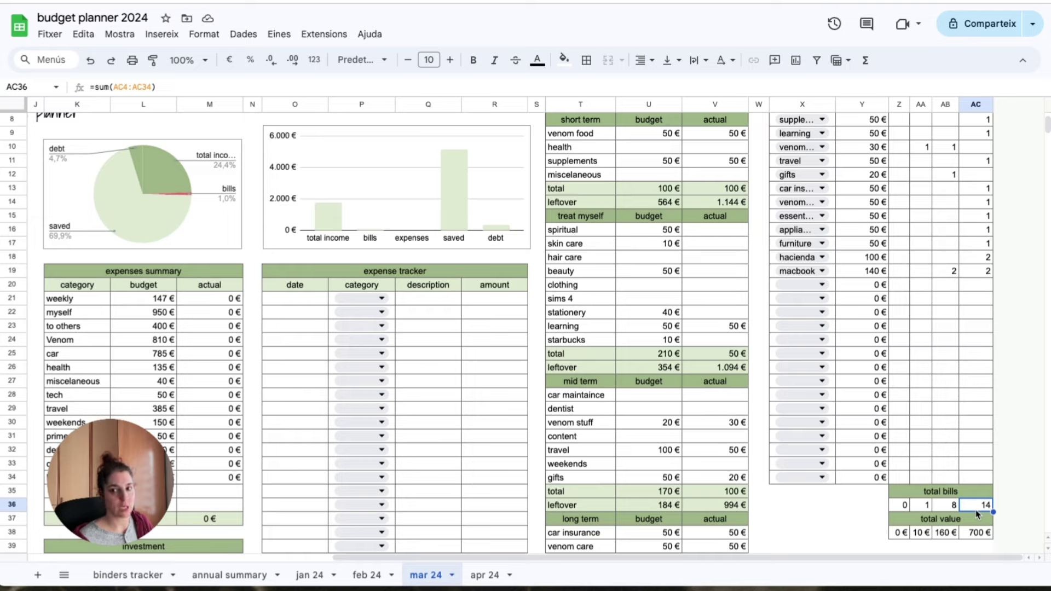
{"action": "left_click_drag", "start_coordinate": [919, 534], "coordinate": [964, 540]}
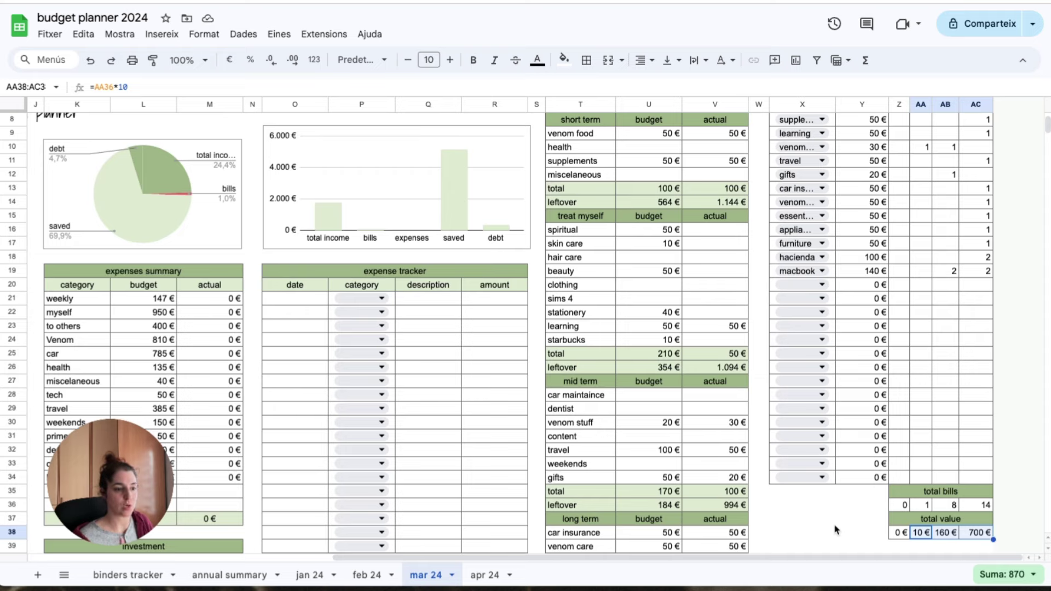
- Compare the sum of the envelope amounts from groceries to macbook with the combined total value of the bills
{"action": "scroll", "coordinate": [834, 530], "scroll_direction": "up", "scroll_amount": 2}
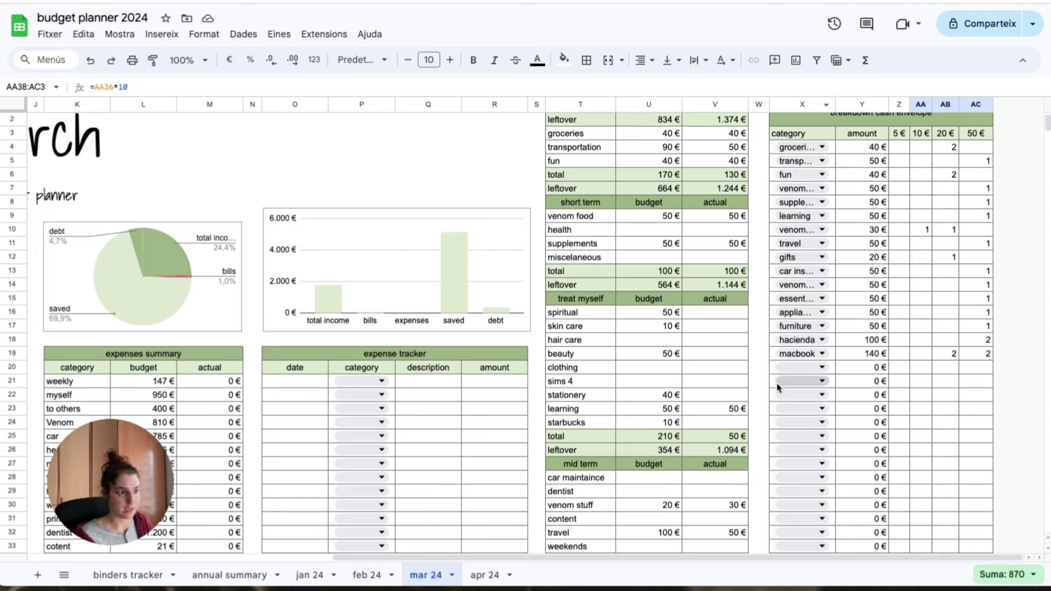
{"action": "left_click", "coordinate": [930, 369]}
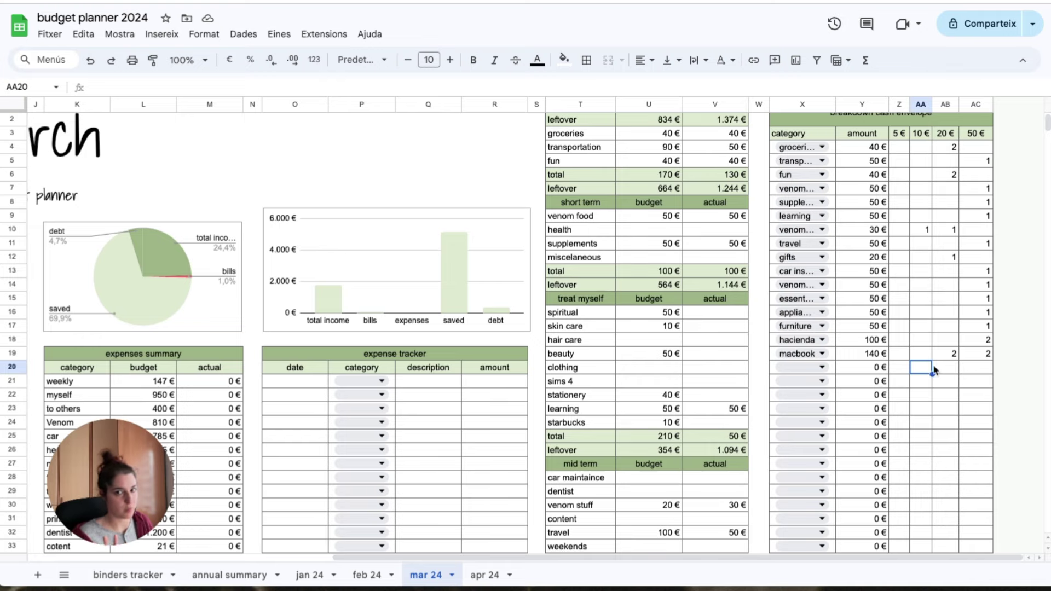
{"action": "left_click_drag", "start_coordinate": [857, 149], "coordinate": [859, 353]}
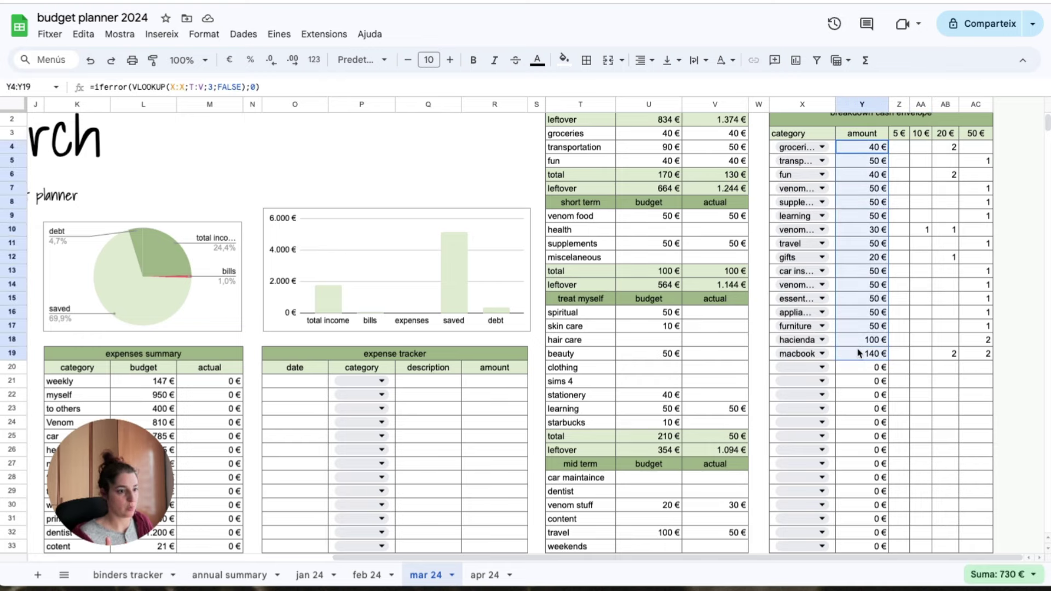
{"action": "scroll", "coordinate": [862, 350], "scroll_direction": "down", "scroll_amount": 5}
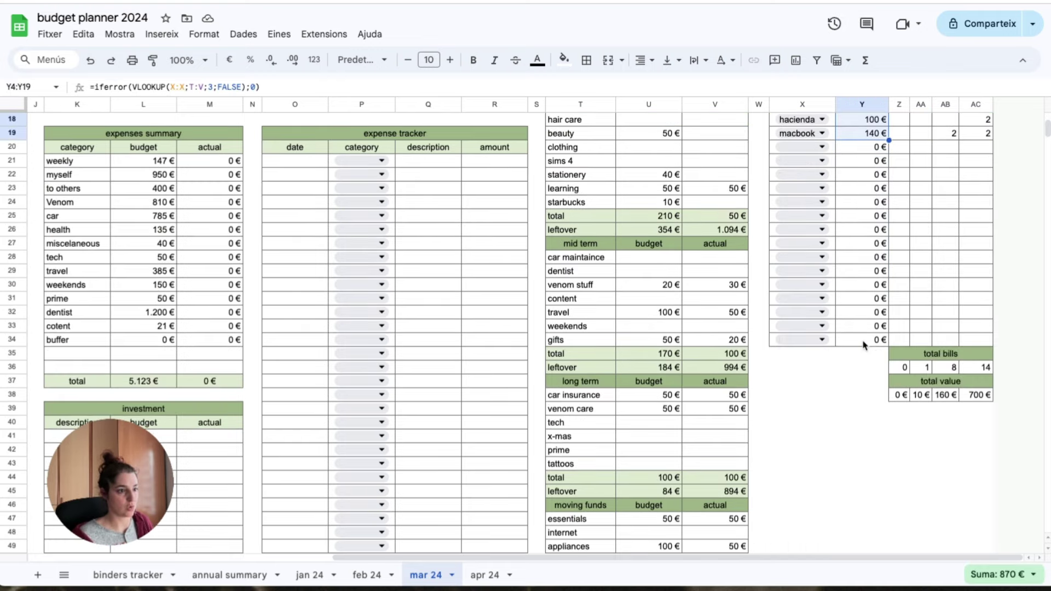
{"action": "left_click_drag", "start_coordinate": [918, 401], "coordinate": [978, 397]}
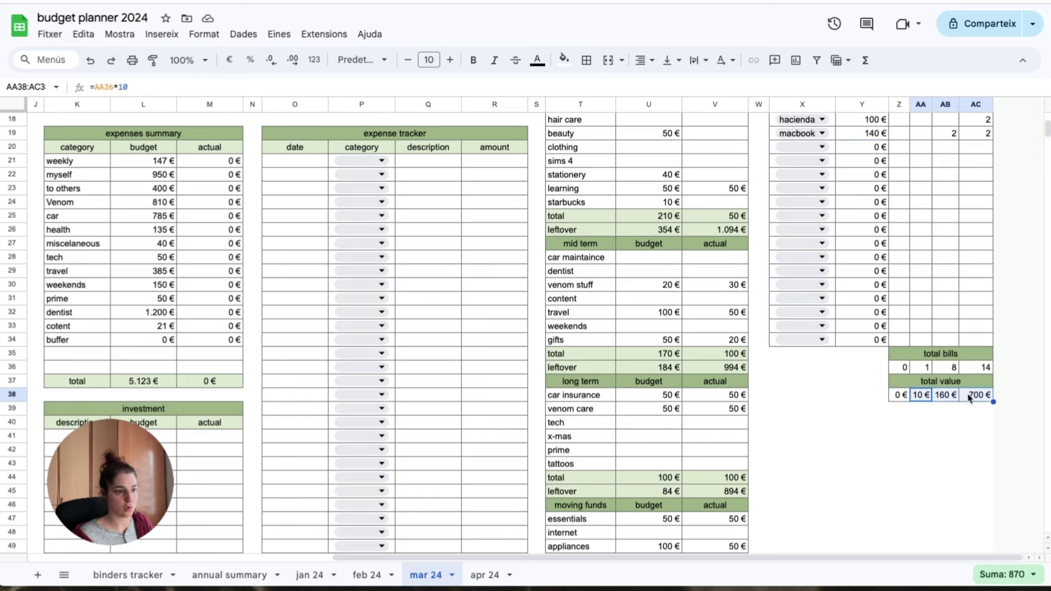
{"action": "left_click", "coordinate": [866, 422]}
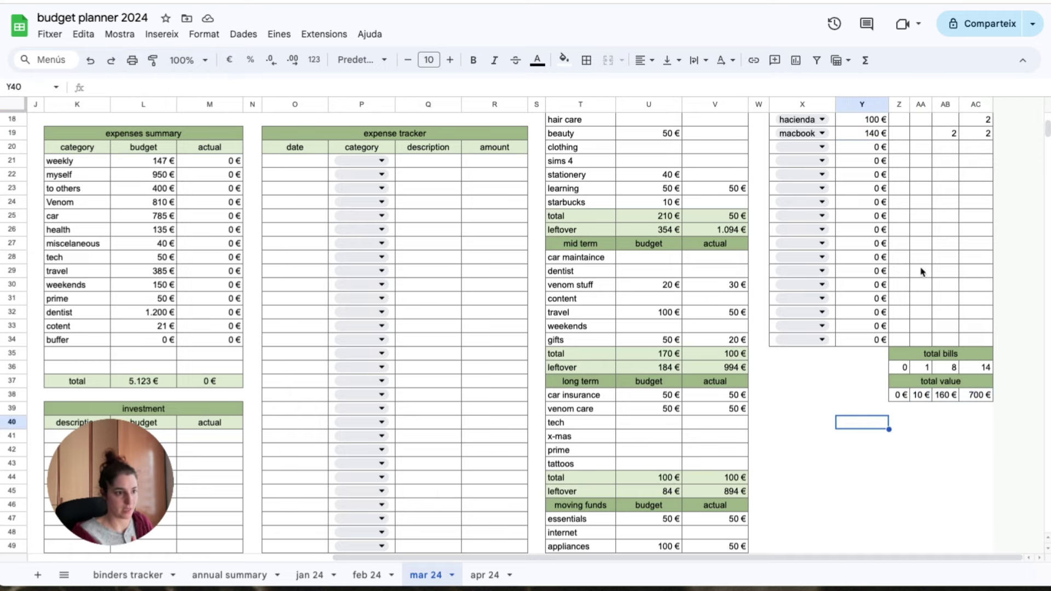
{"action": "scroll", "coordinate": [920, 274], "scroll_direction": "up", "scroll_amount": 6}
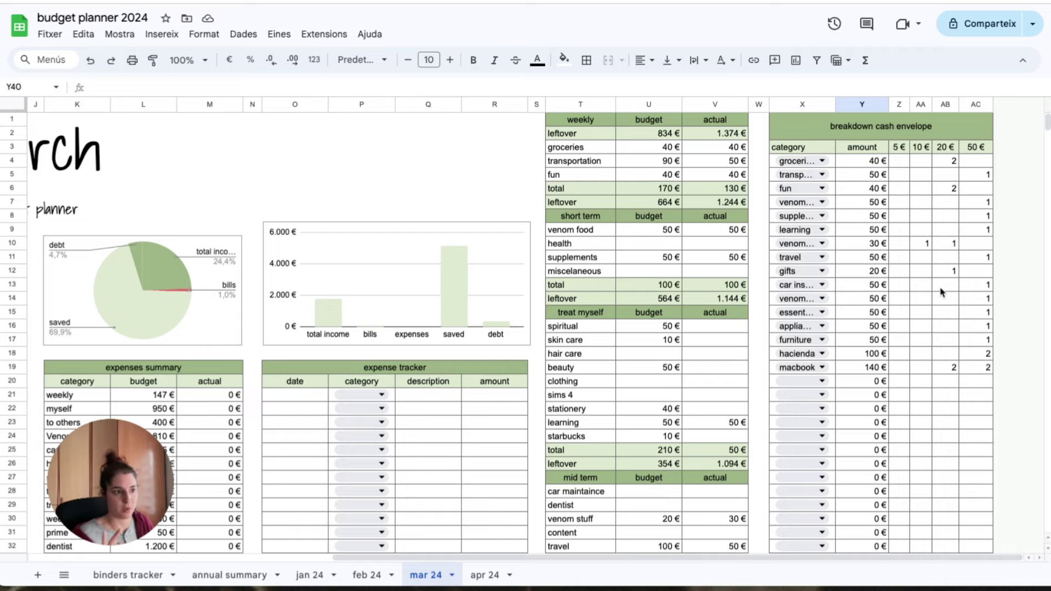
{"action": "scroll", "coordinate": [948, 296], "scroll_direction": "down", "scroll_amount": 7}
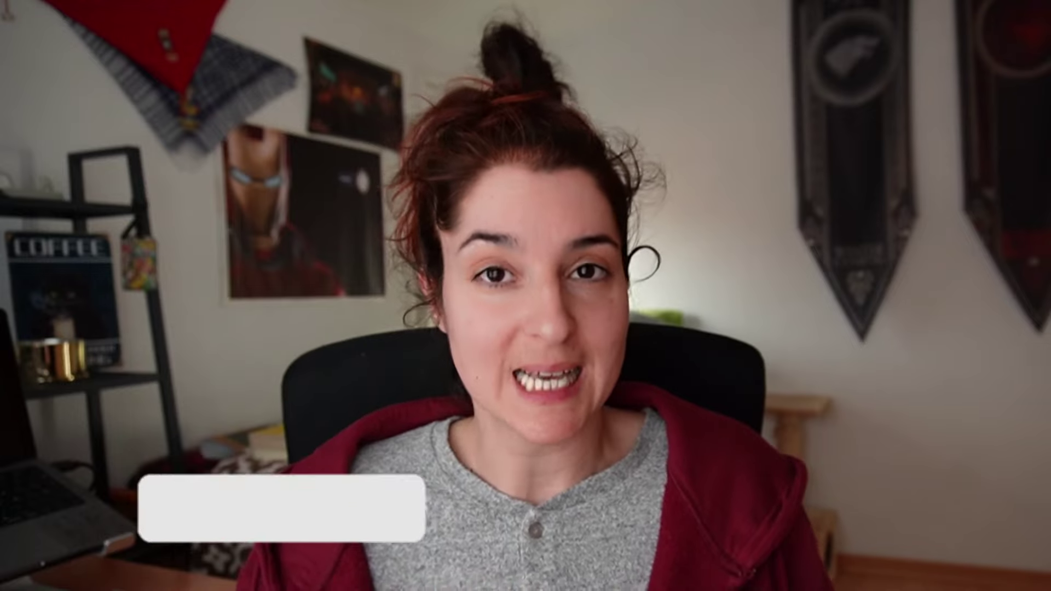